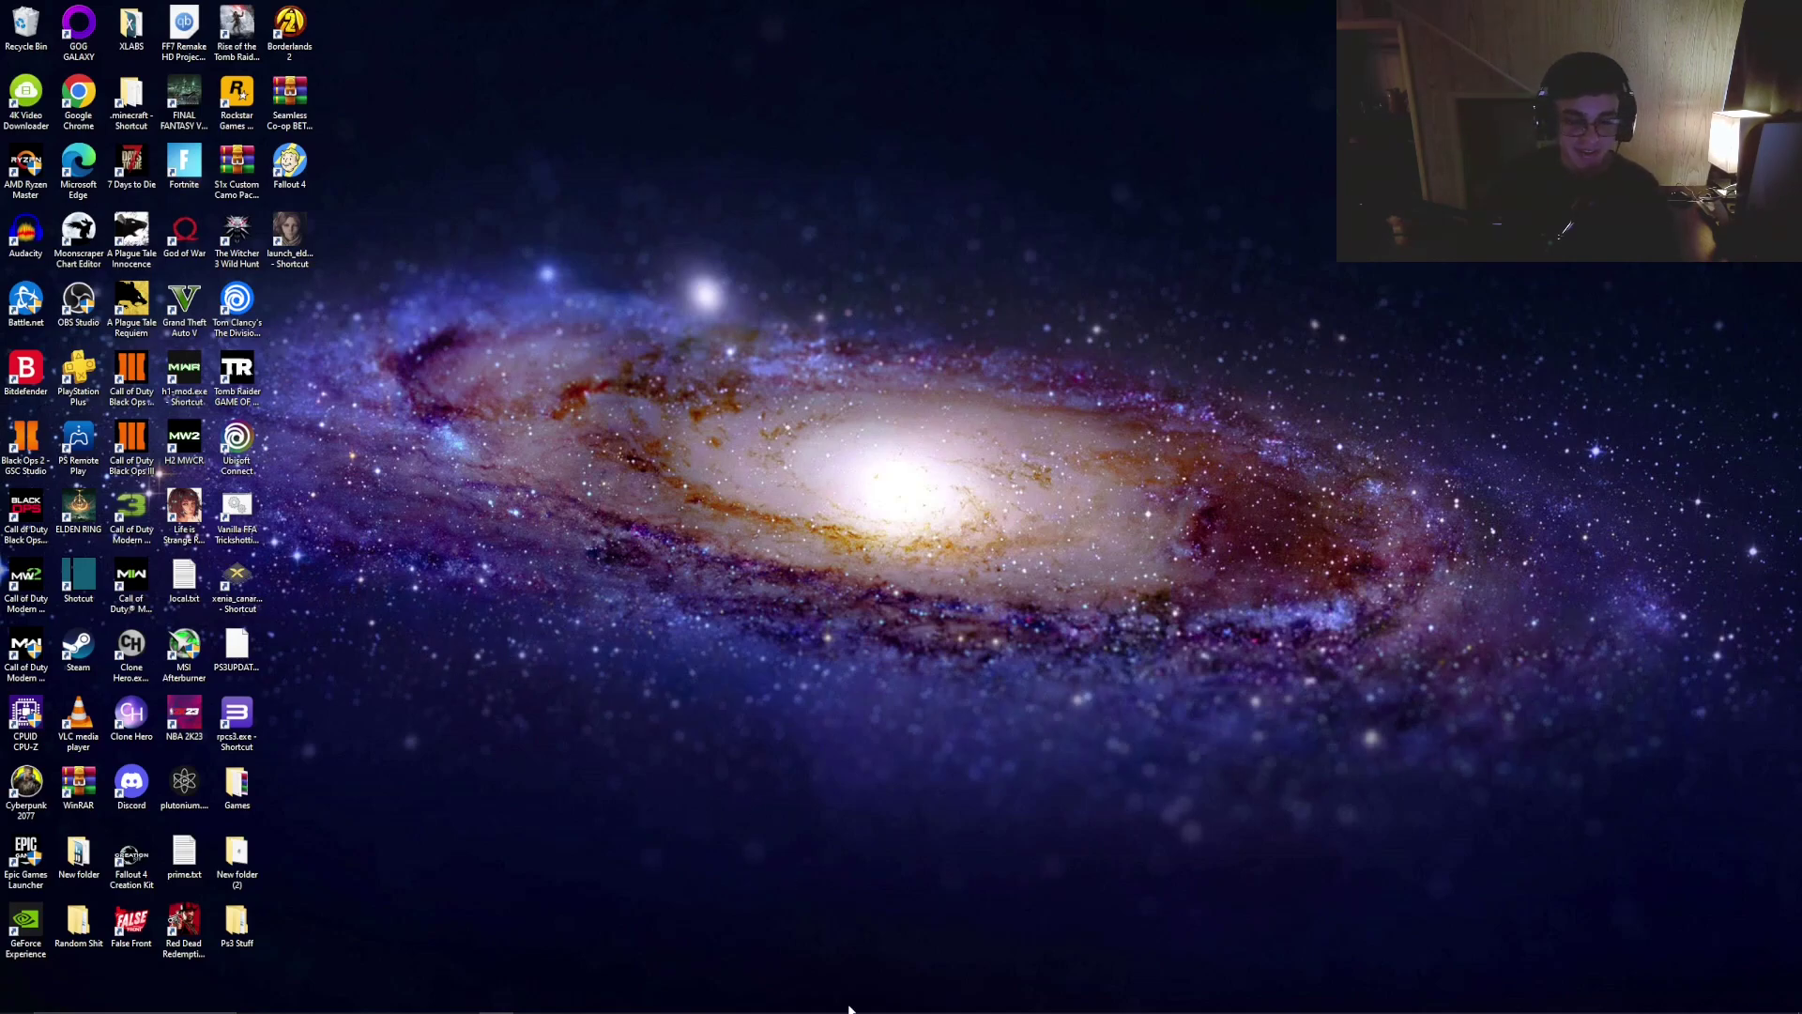
Step: Launch Borderlands 2 from the desktop, then quit the game
{"action": "mouse_move", "coordinate": [849, 1009]}
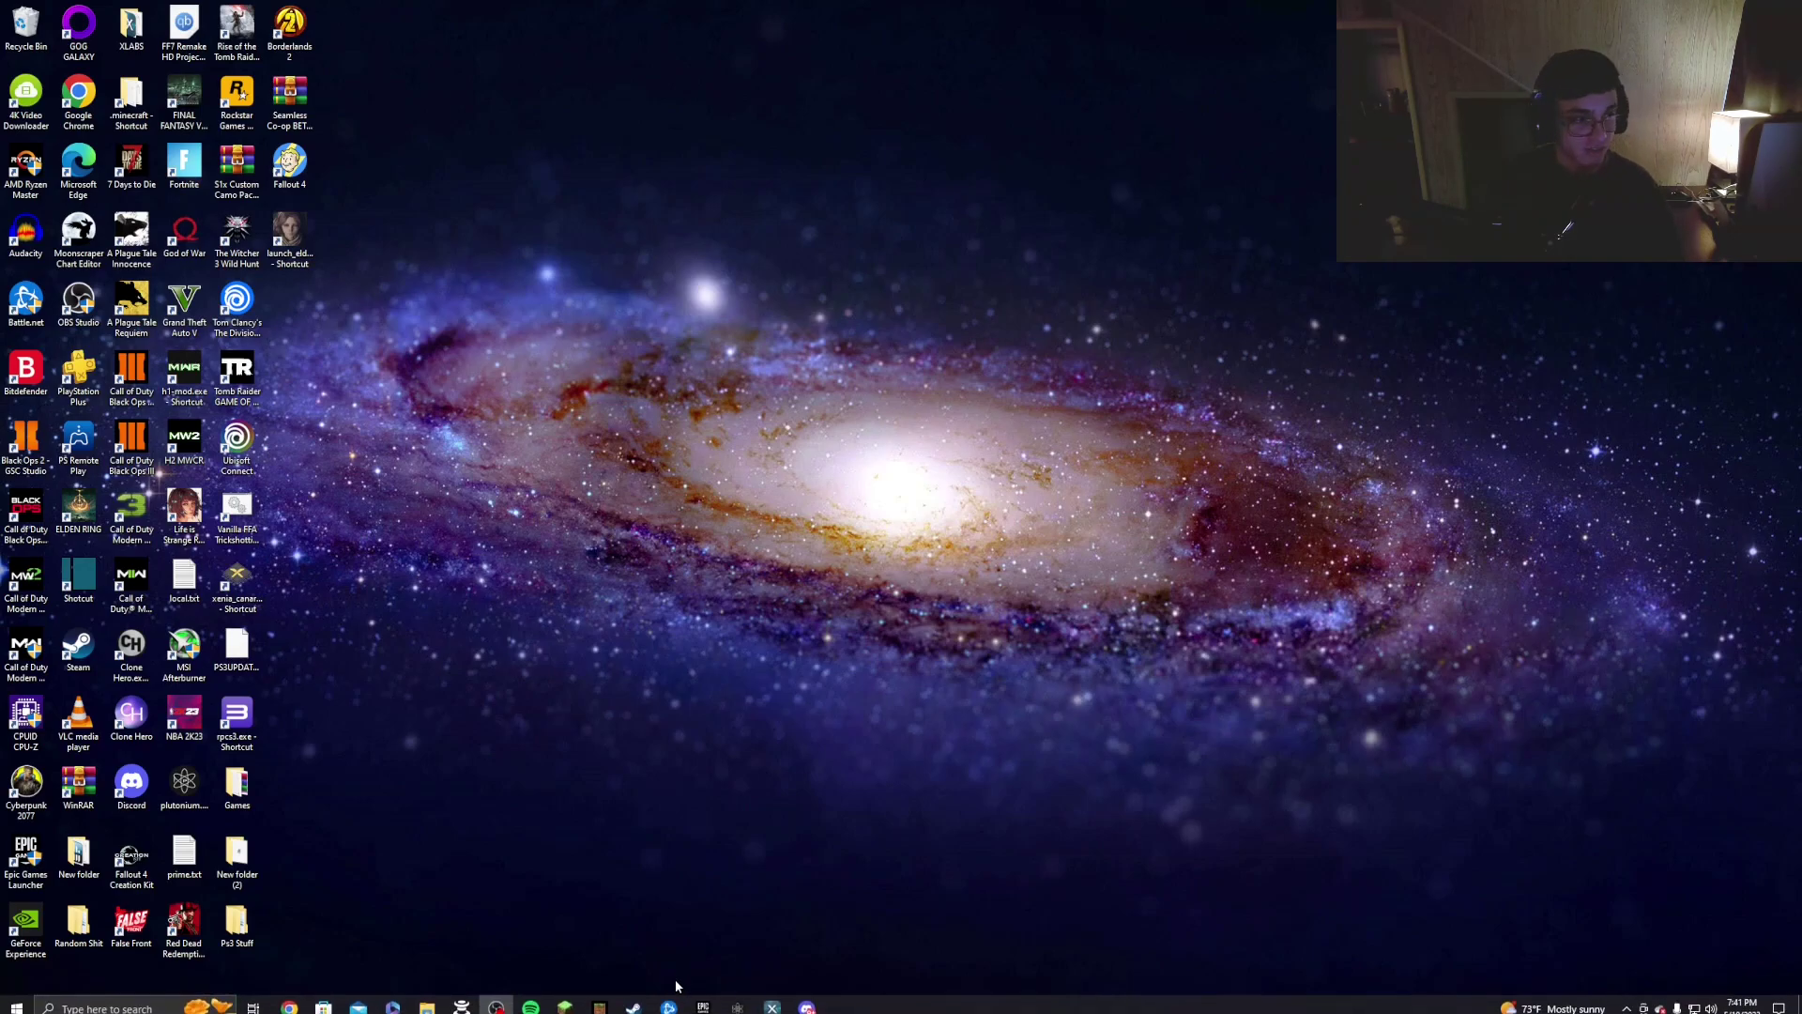
{"action": "double_click", "coordinate": [289, 29]}
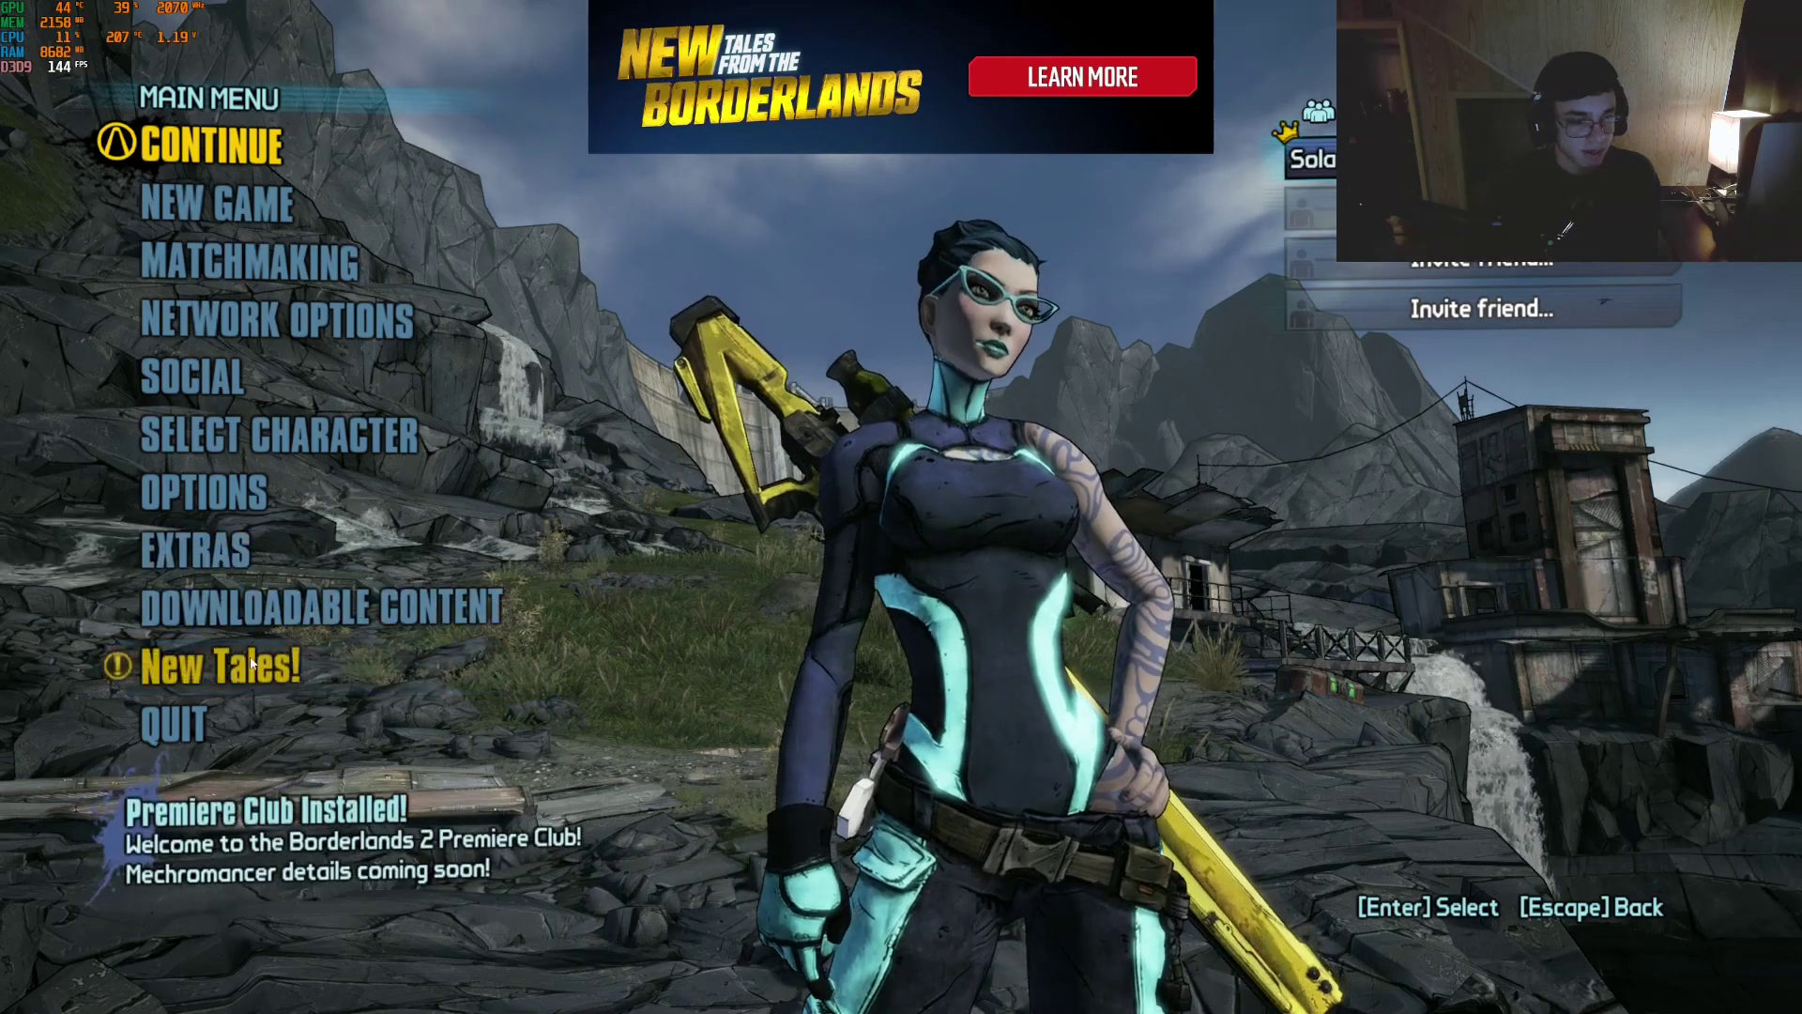
{"action": "left_click", "coordinate": [183, 713]}
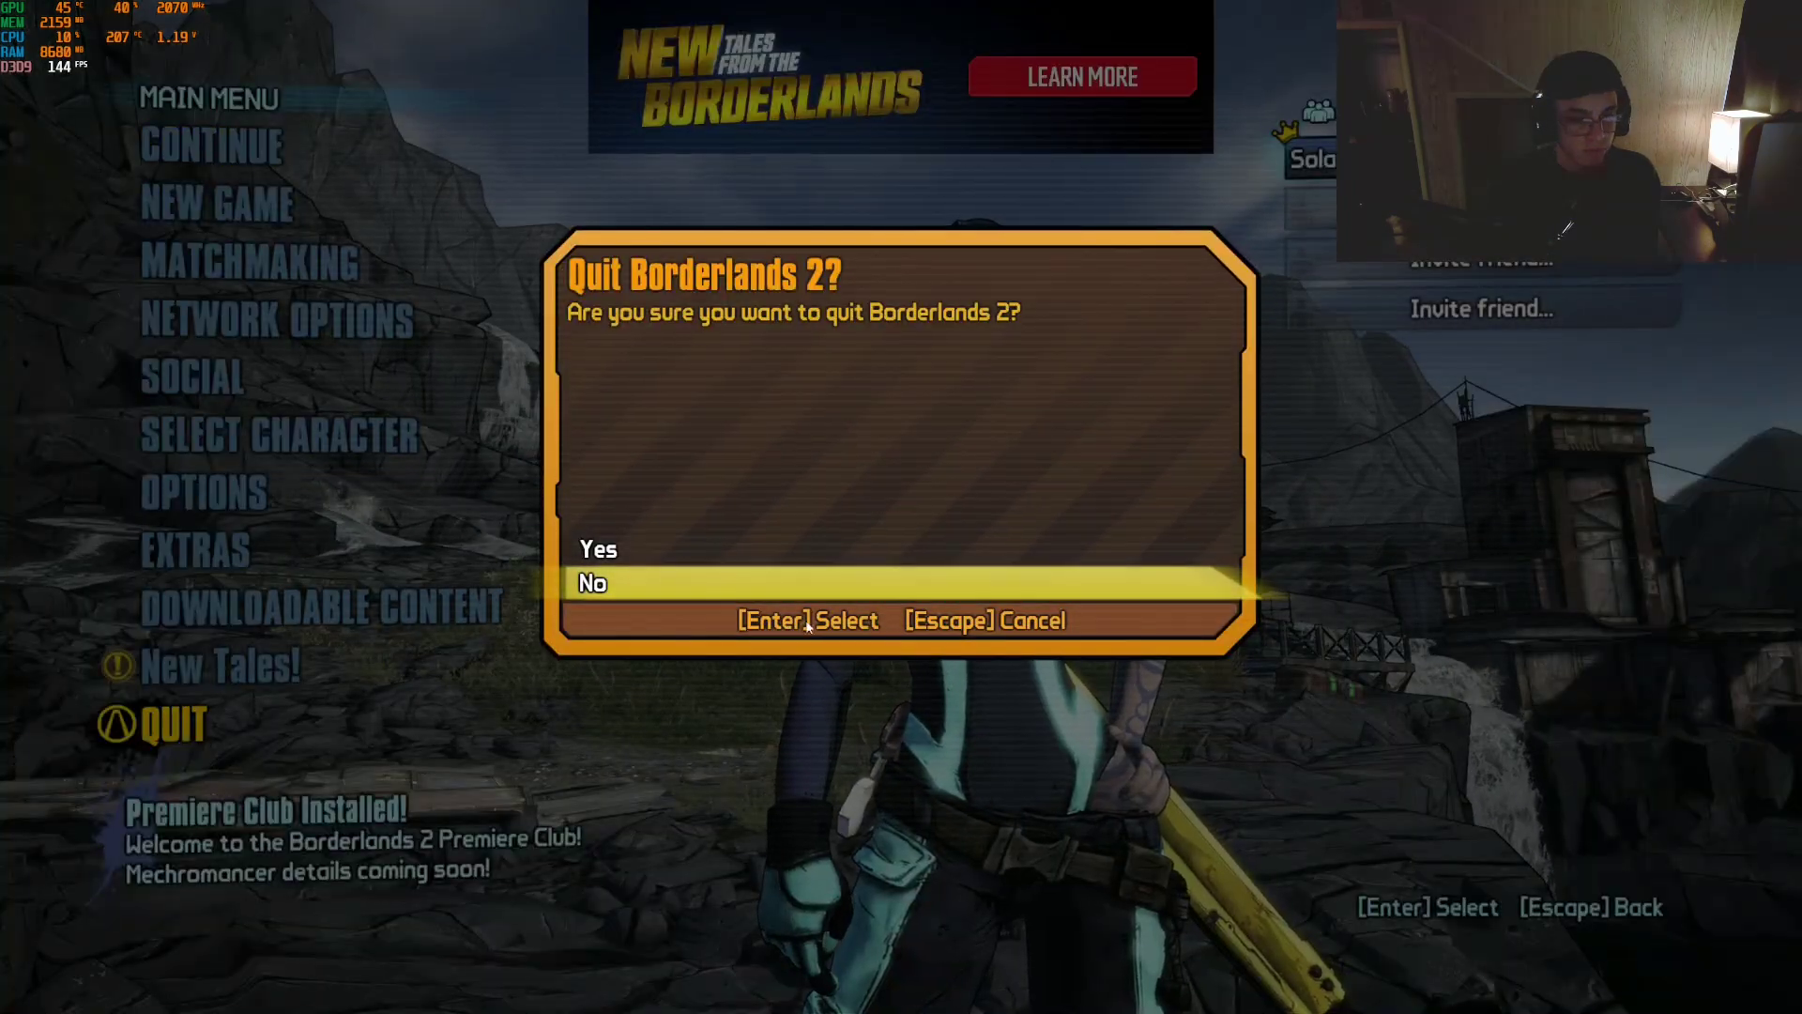
{"action": "key", "text": "Return"}
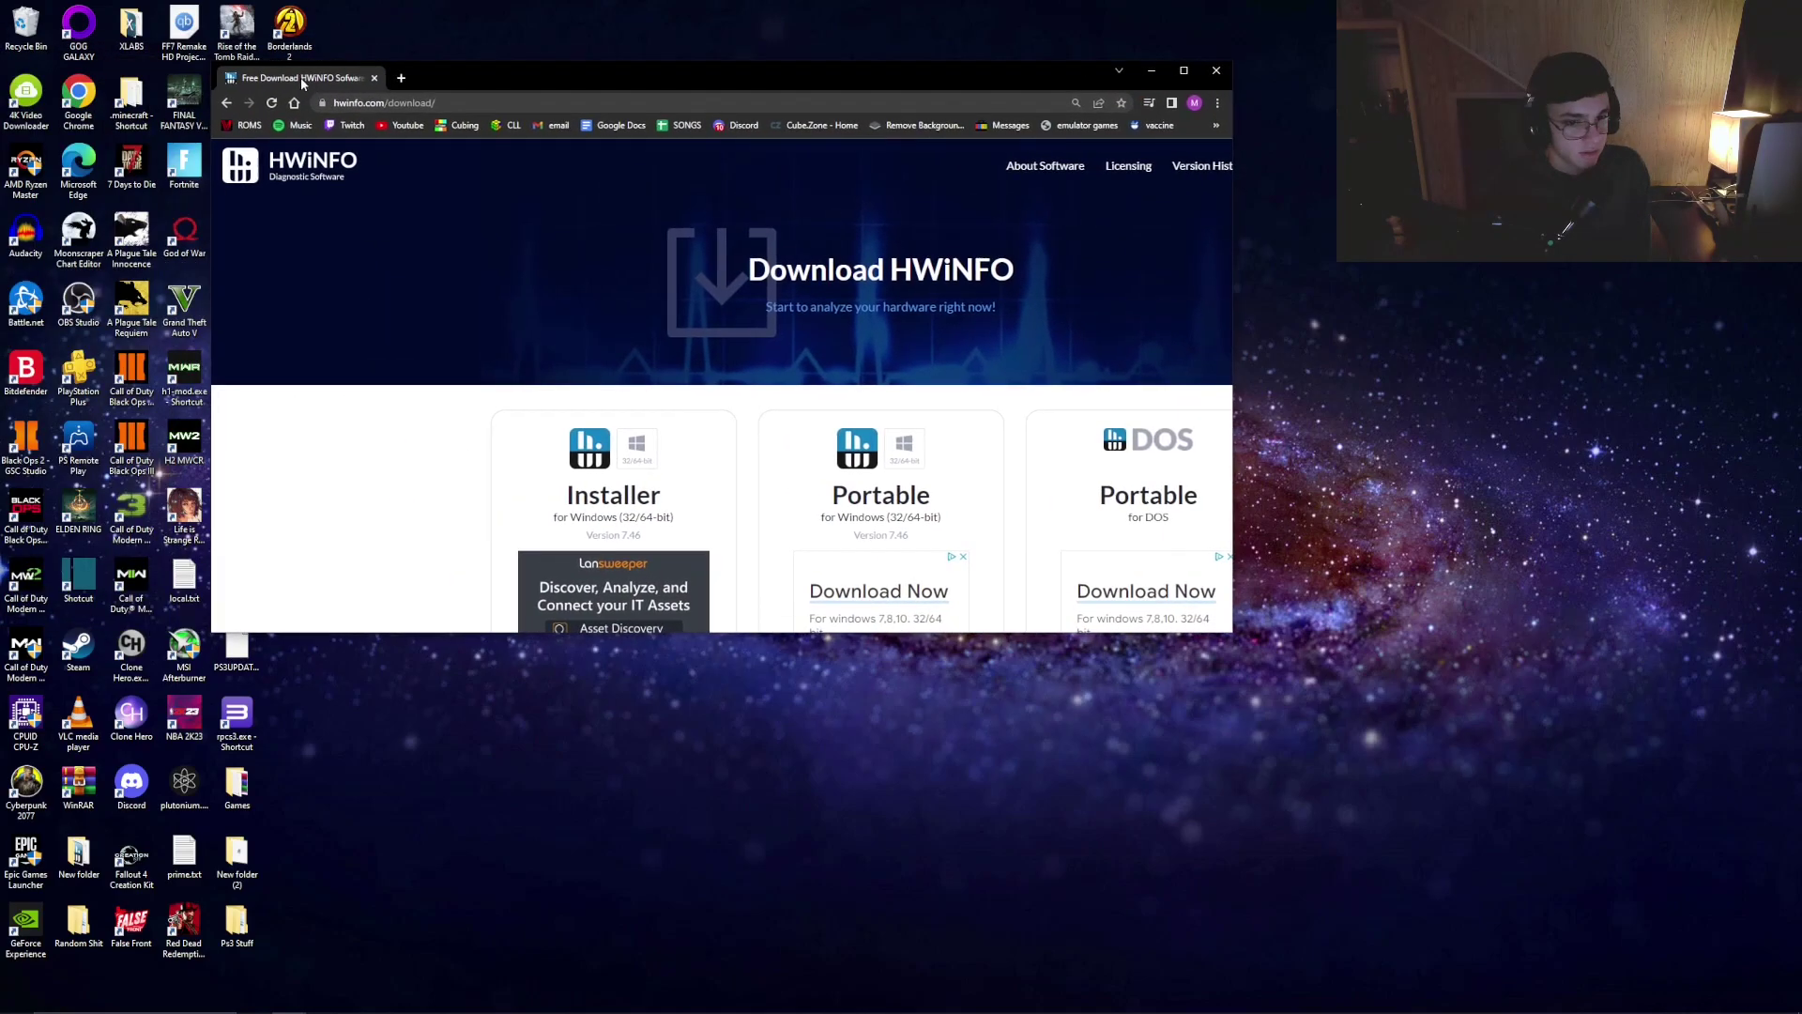
Step: Maximise and restore the browser window, then scroll down the page
{"action": "key", "text": "super+Up"}
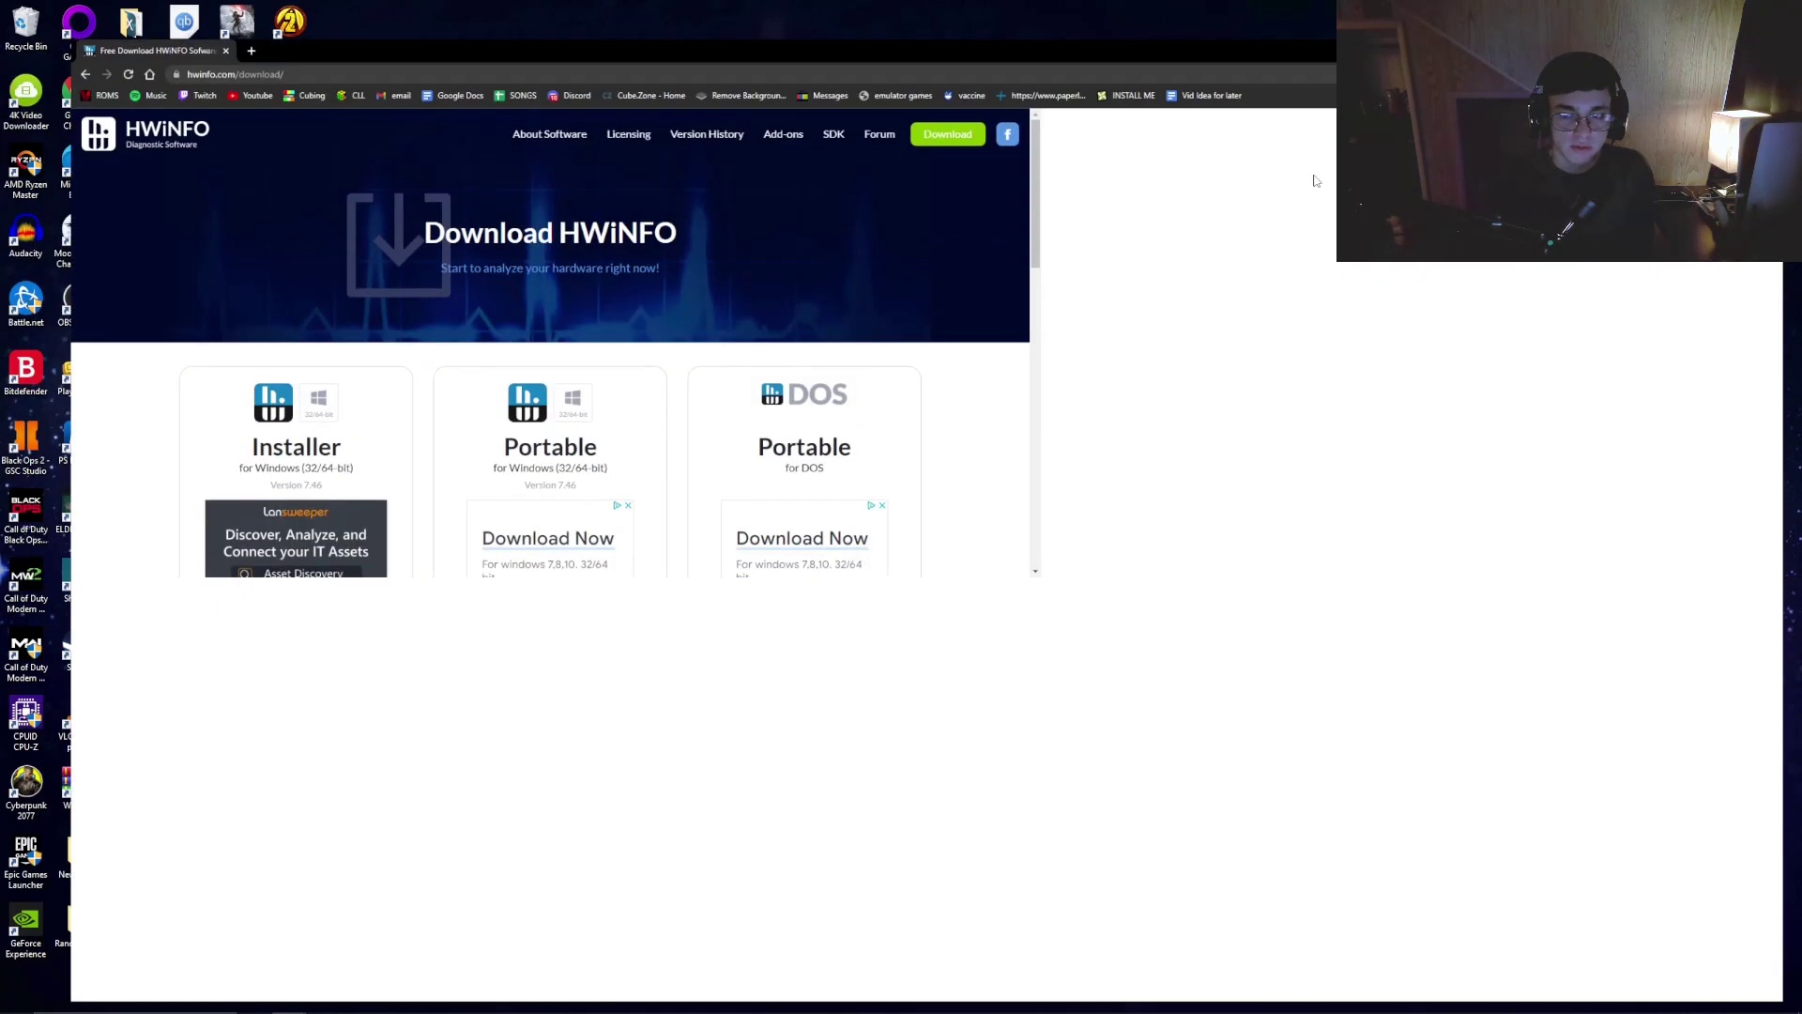
{"action": "key", "text": "super+Down"}
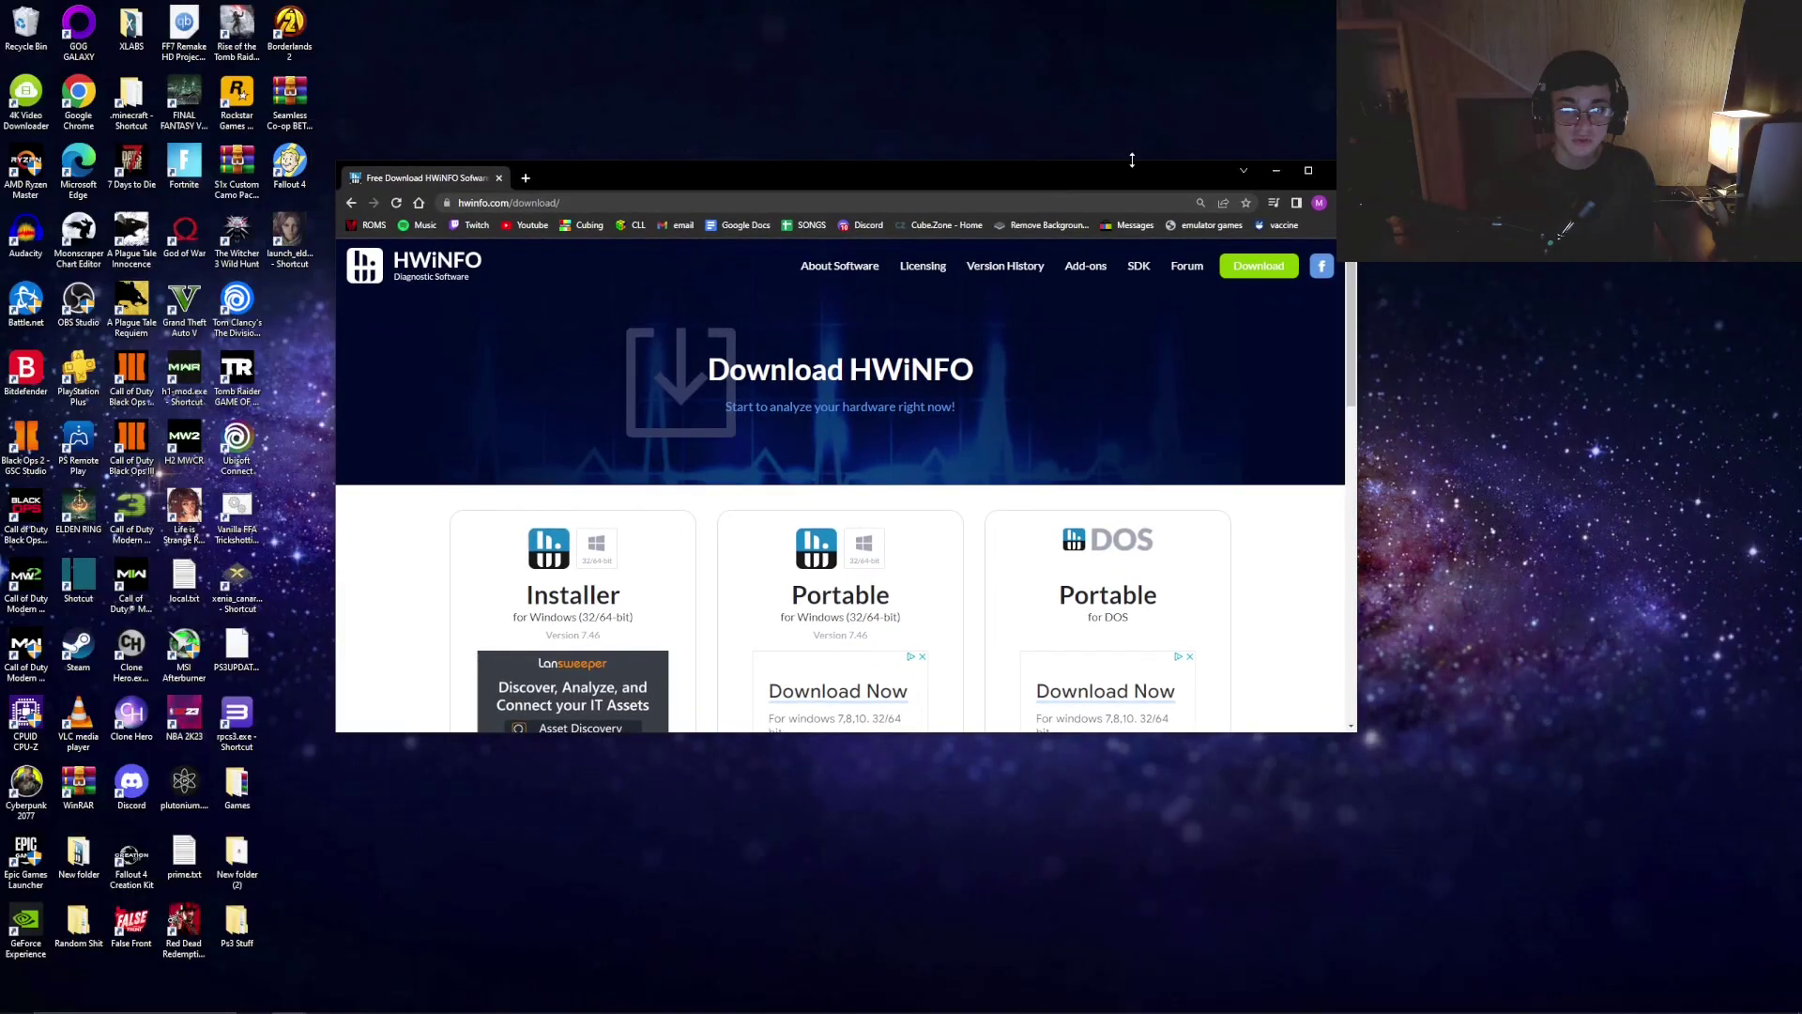
{"action": "left_click_drag", "start_coordinate": [963, 180], "coordinate": [1005, 169]}
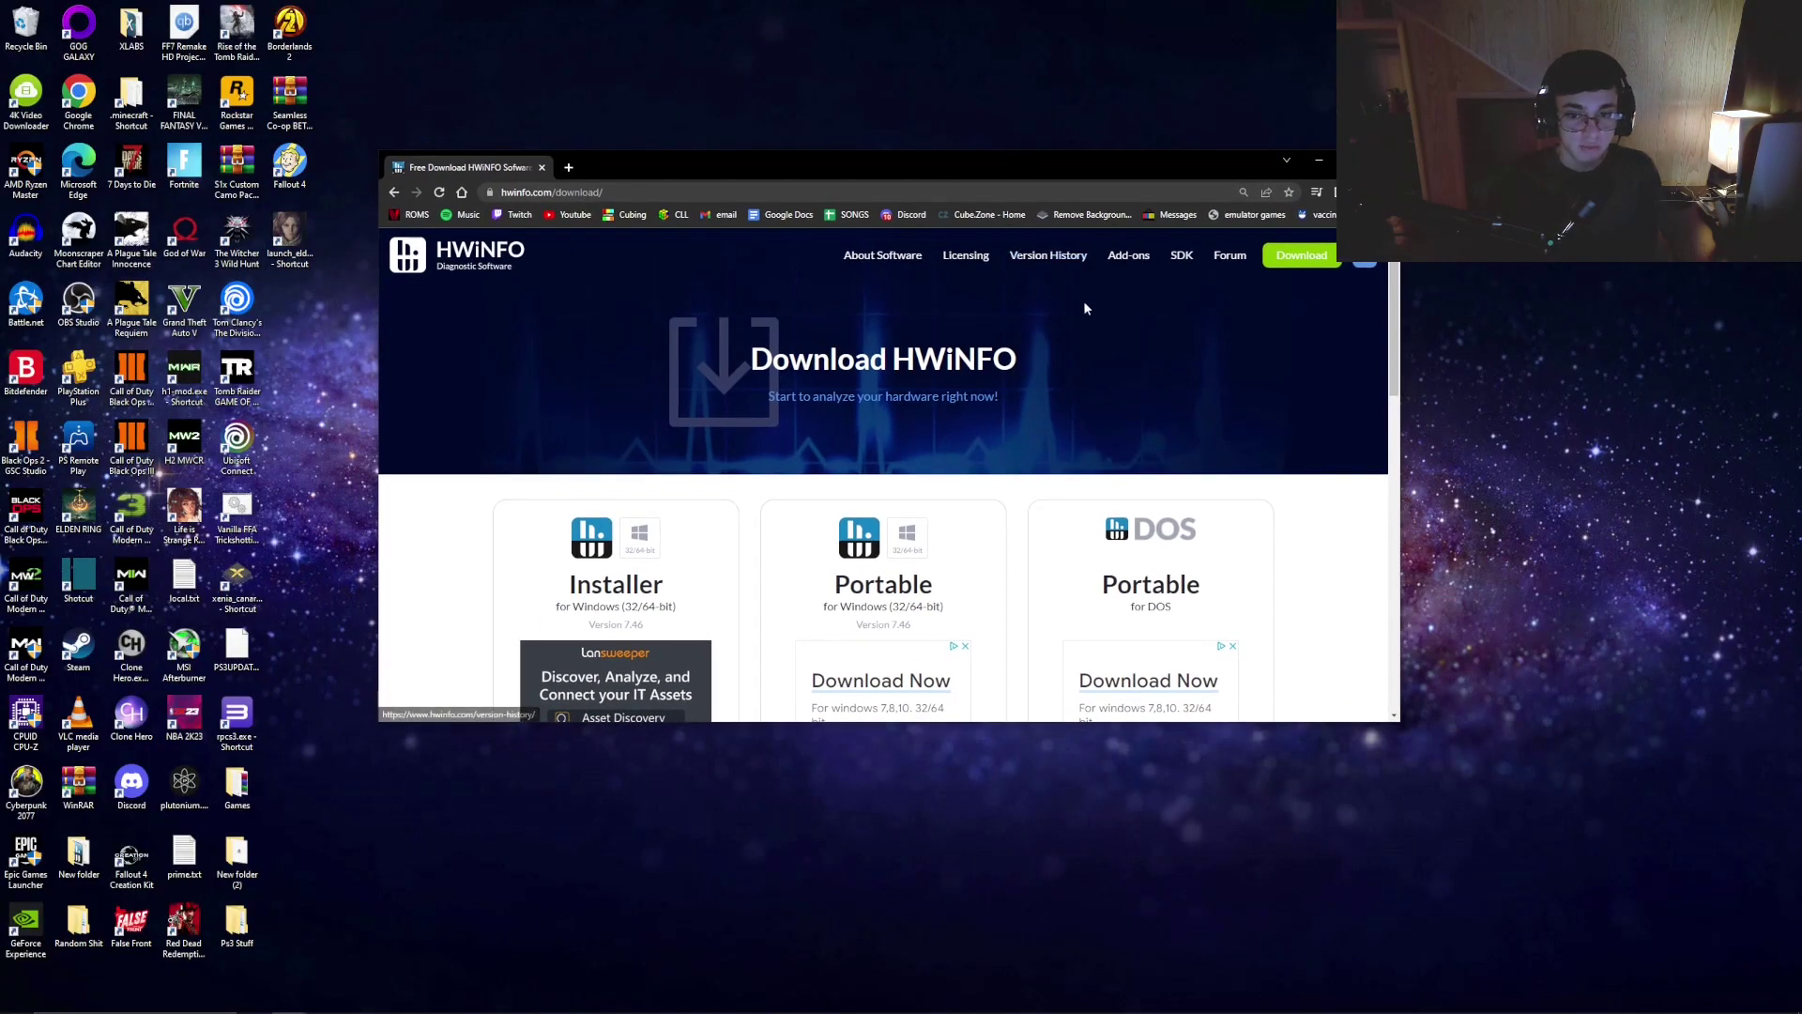
{"action": "scroll", "coordinate": [1087, 338], "scroll_direction": "down", "scroll_amount": 1}
{"action": "scroll", "coordinate": [1090, 351], "scroll_direction": "down", "scroll_amount": 3}
Step: Visit HWiNFO's FossHub download page, close that tab and minimise the browser
{"action": "mouse_move", "coordinate": [658, 499]}
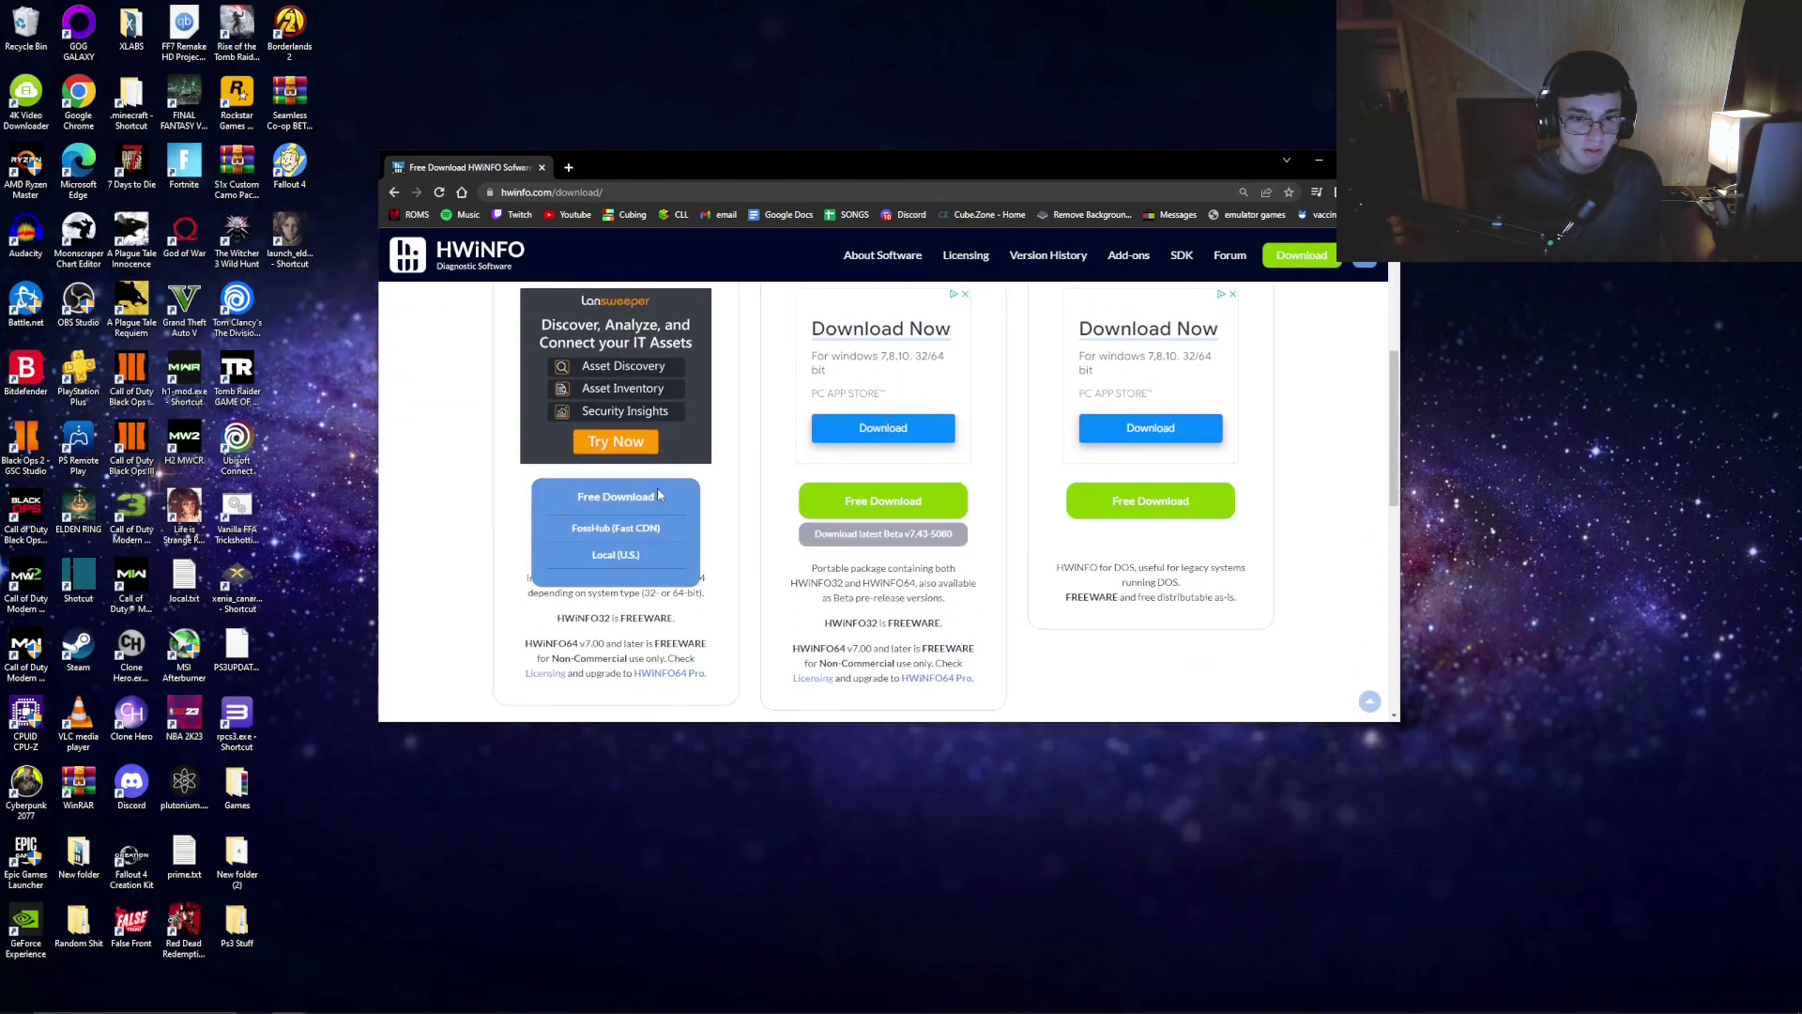
{"action": "left_click", "coordinate": [648, 528]}
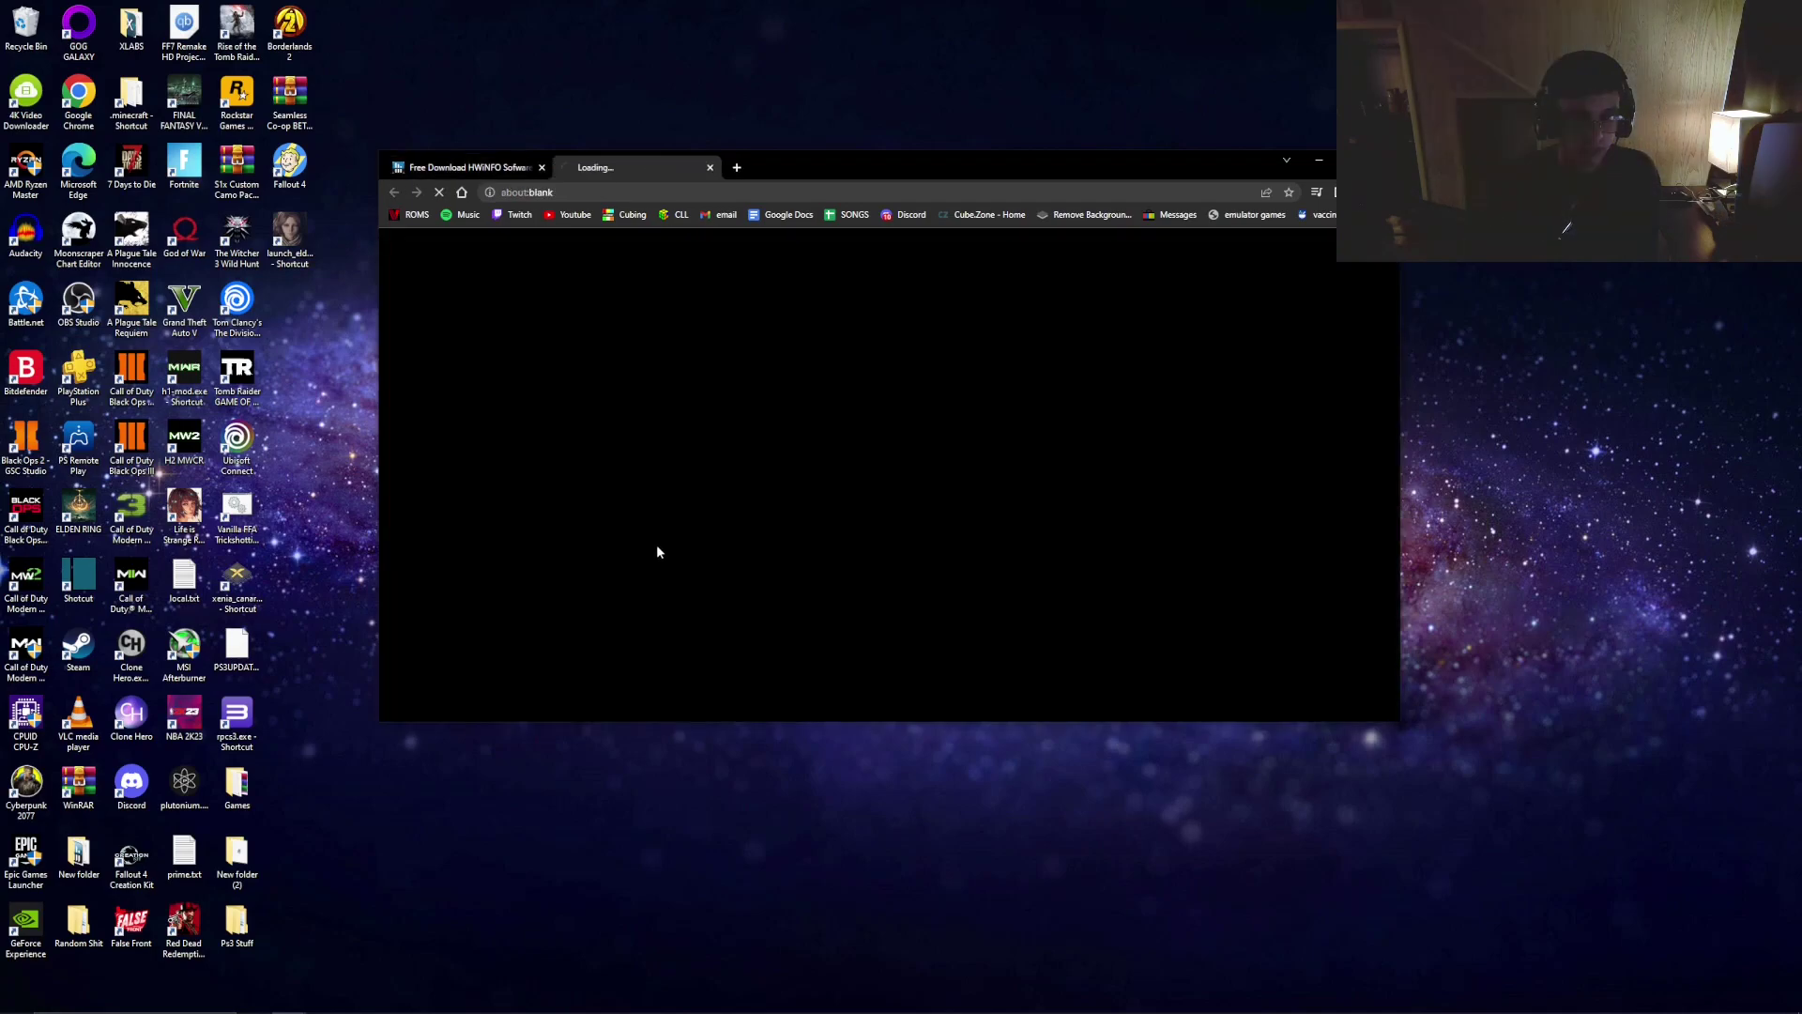
{"action": "scroll", "coordinate": [763, 432], "scroll_direction": "down", "scroll_amount": 3}
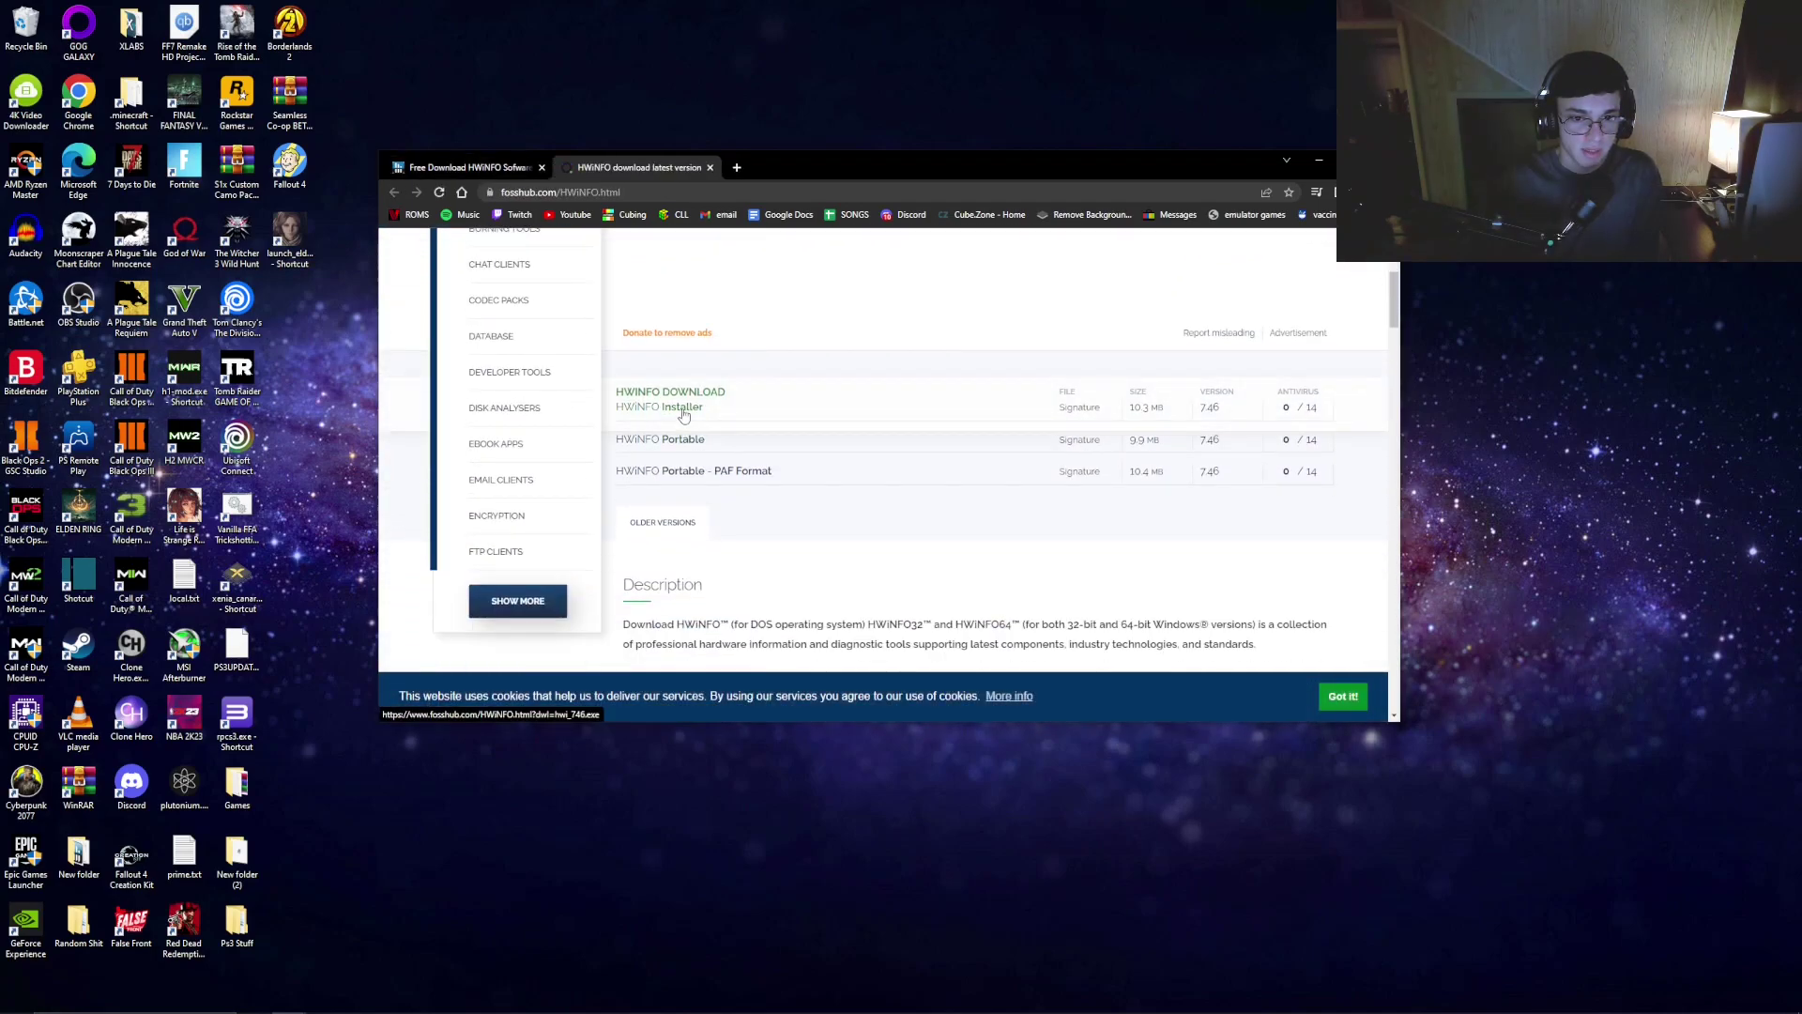
{"action": "left_click", "coordinate": [710, 167]}
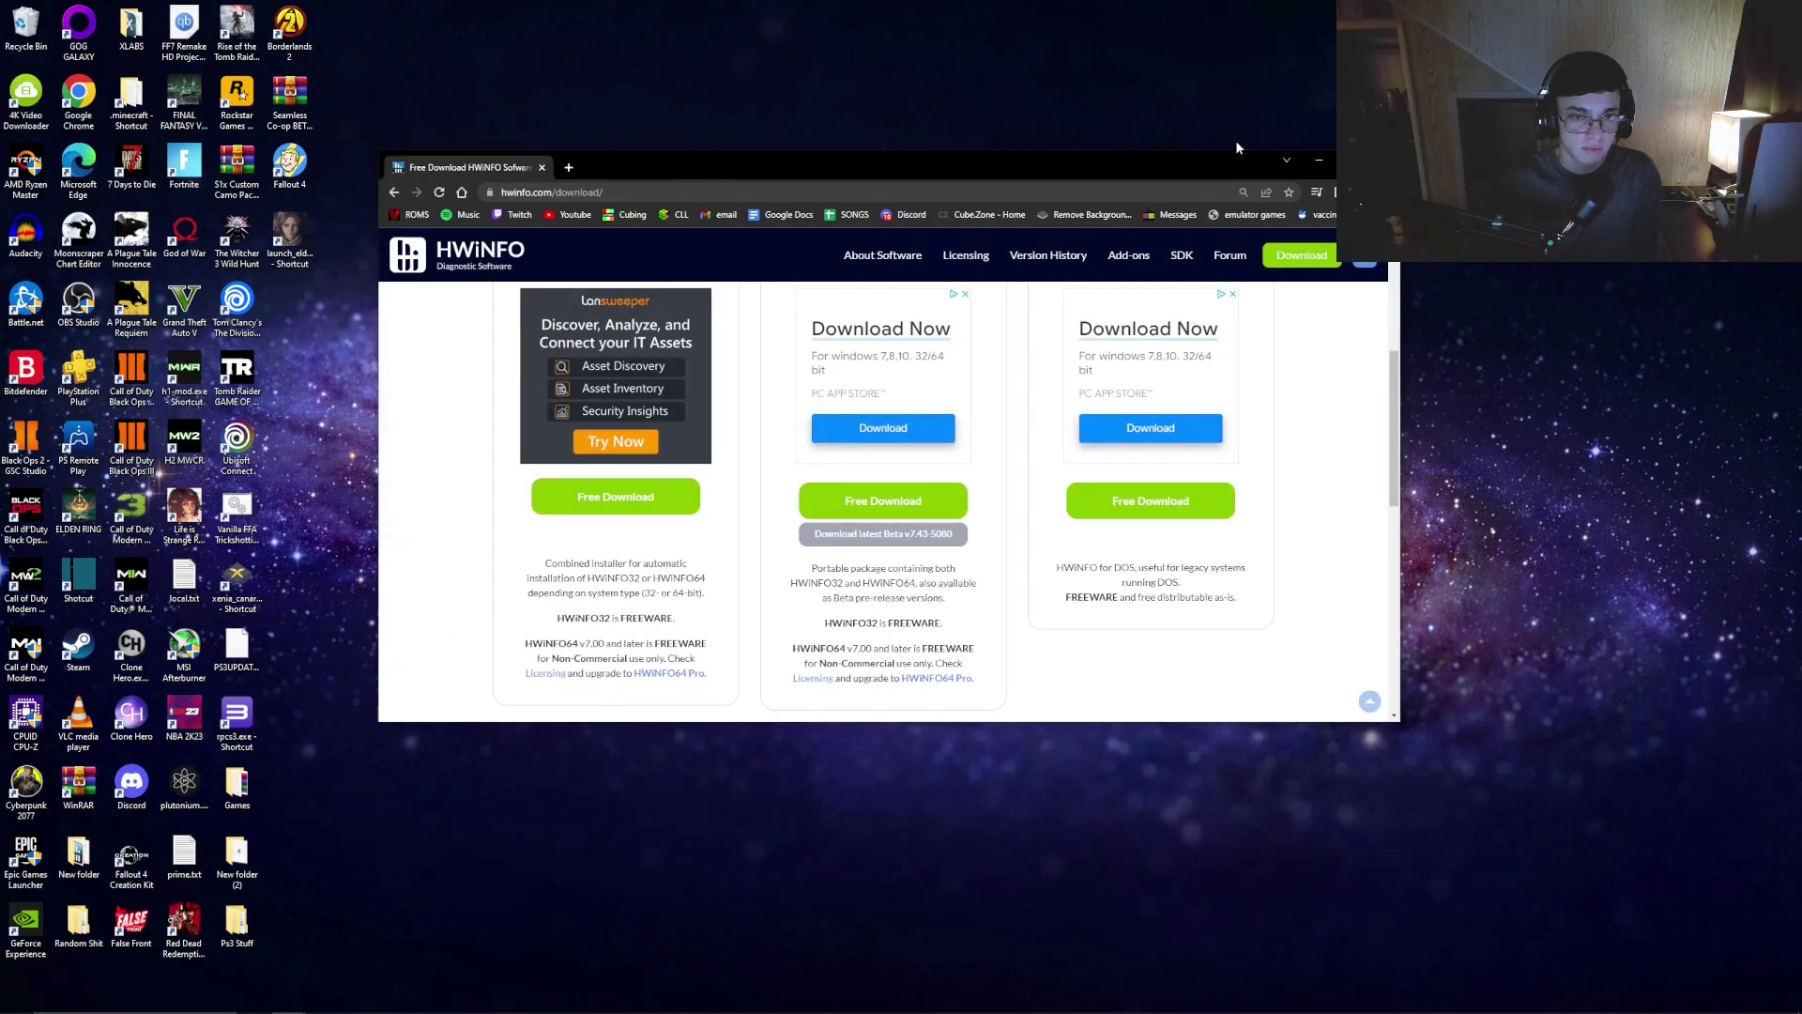
{"action": "left_click", "coordinate": [1318, 160]}
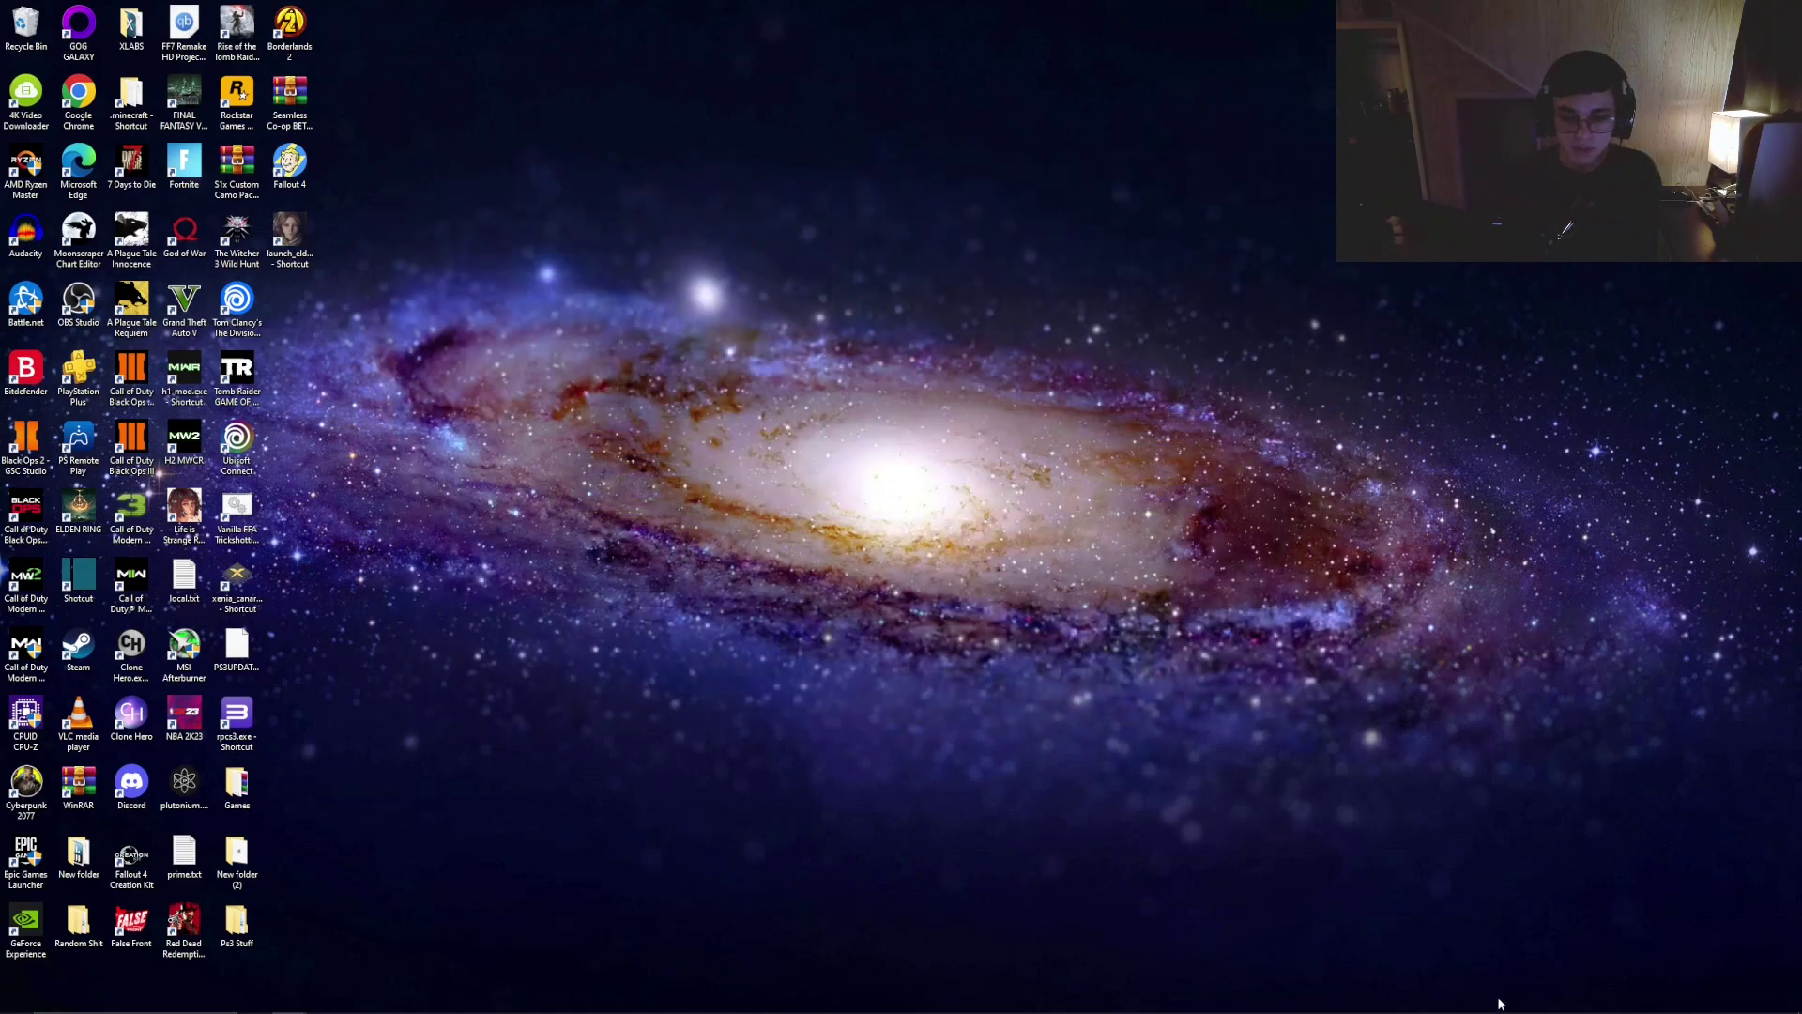
Step: Open HWiNFO's Settings from its hidden notification-area icon
{"action": "mouse_move", "coordinate": [1479, 1010]}
{"action": "left_click", "coordinate": [1626, 999]}
{"action": "right_click", "coordinate": [1669, 944]}
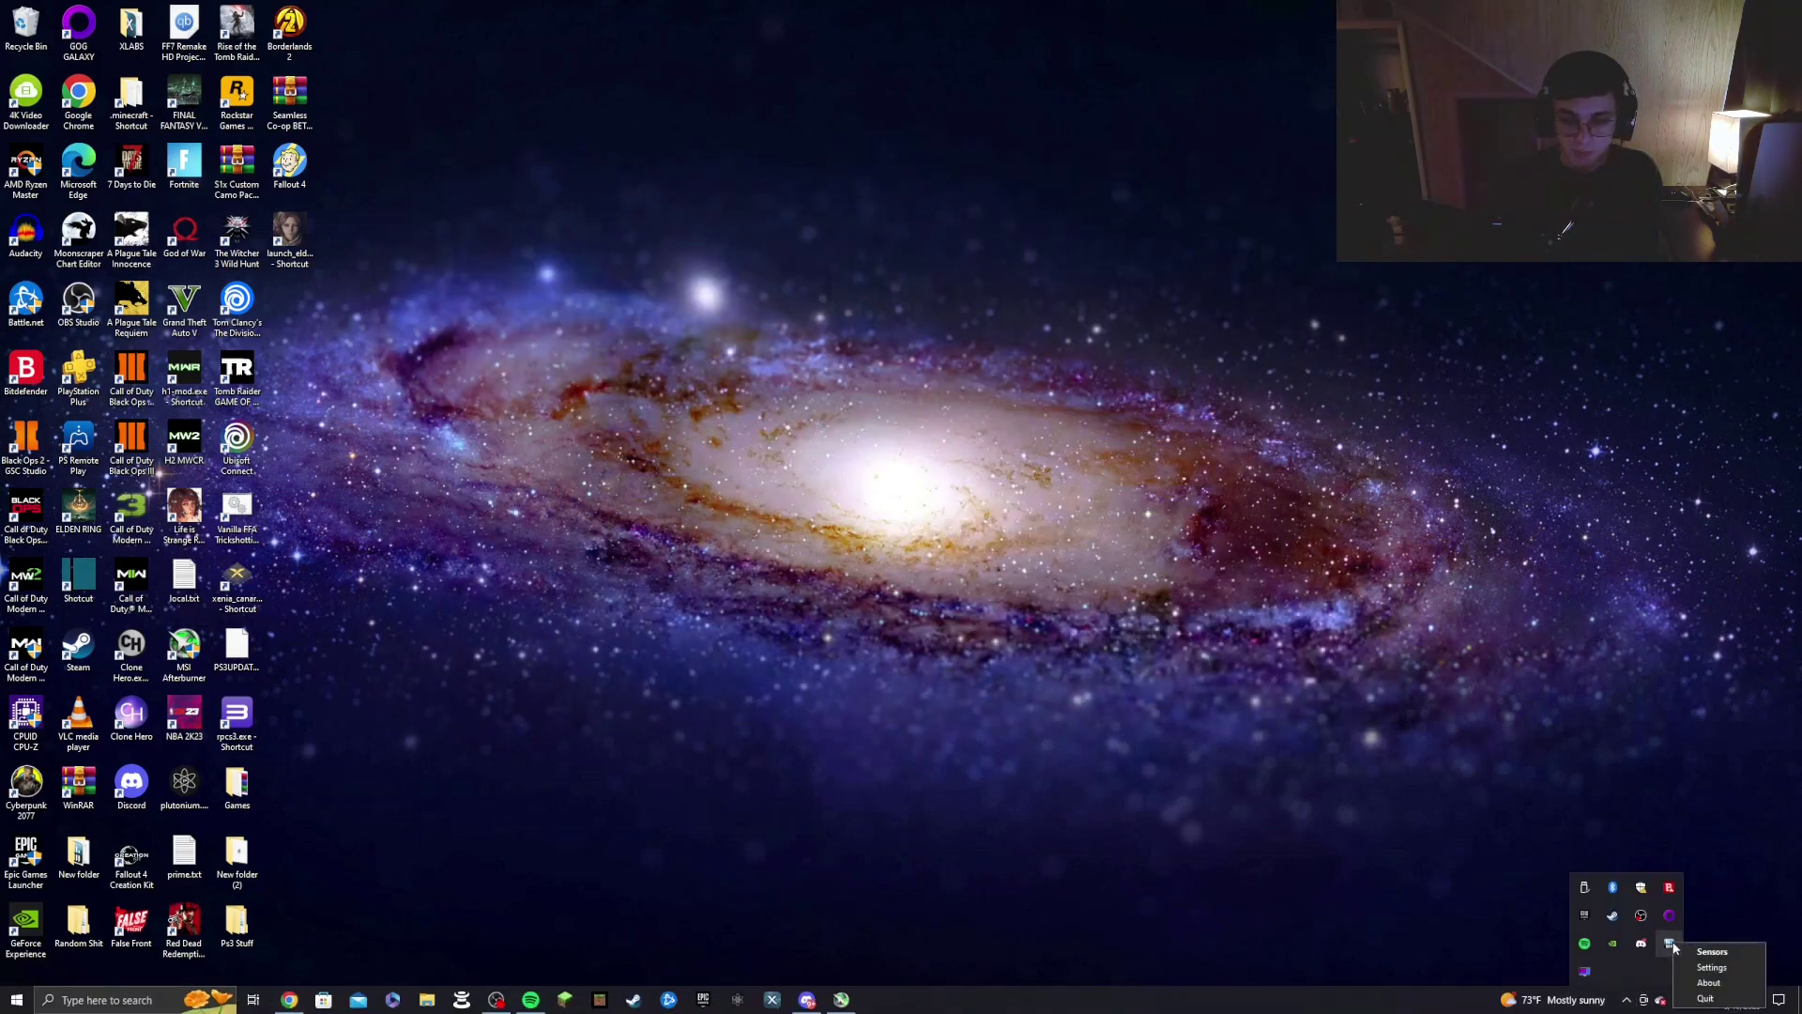
{"action": "left_click", "coordinate": [1713, 974]}
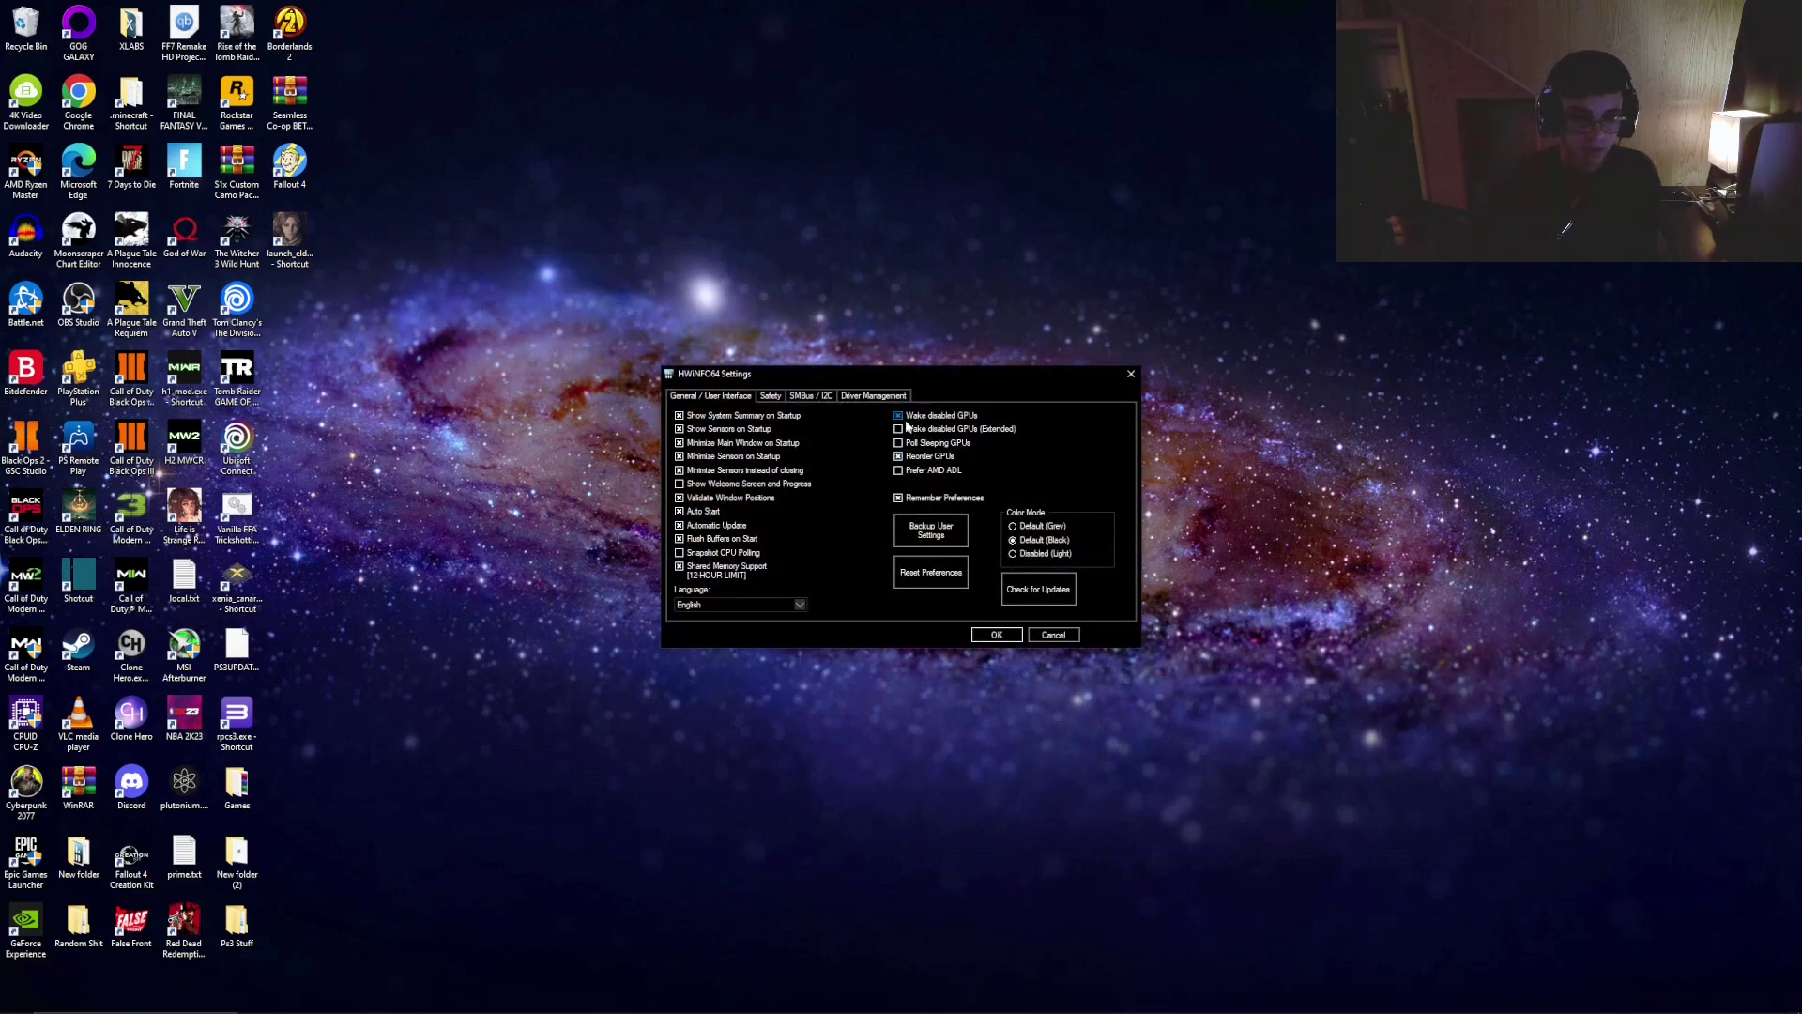
Step: Enable Automatic Update, Minimize Main Window on Startup and Shared Memory Support, then save
{"action": "left_click", "coordinate": [679, 525]}
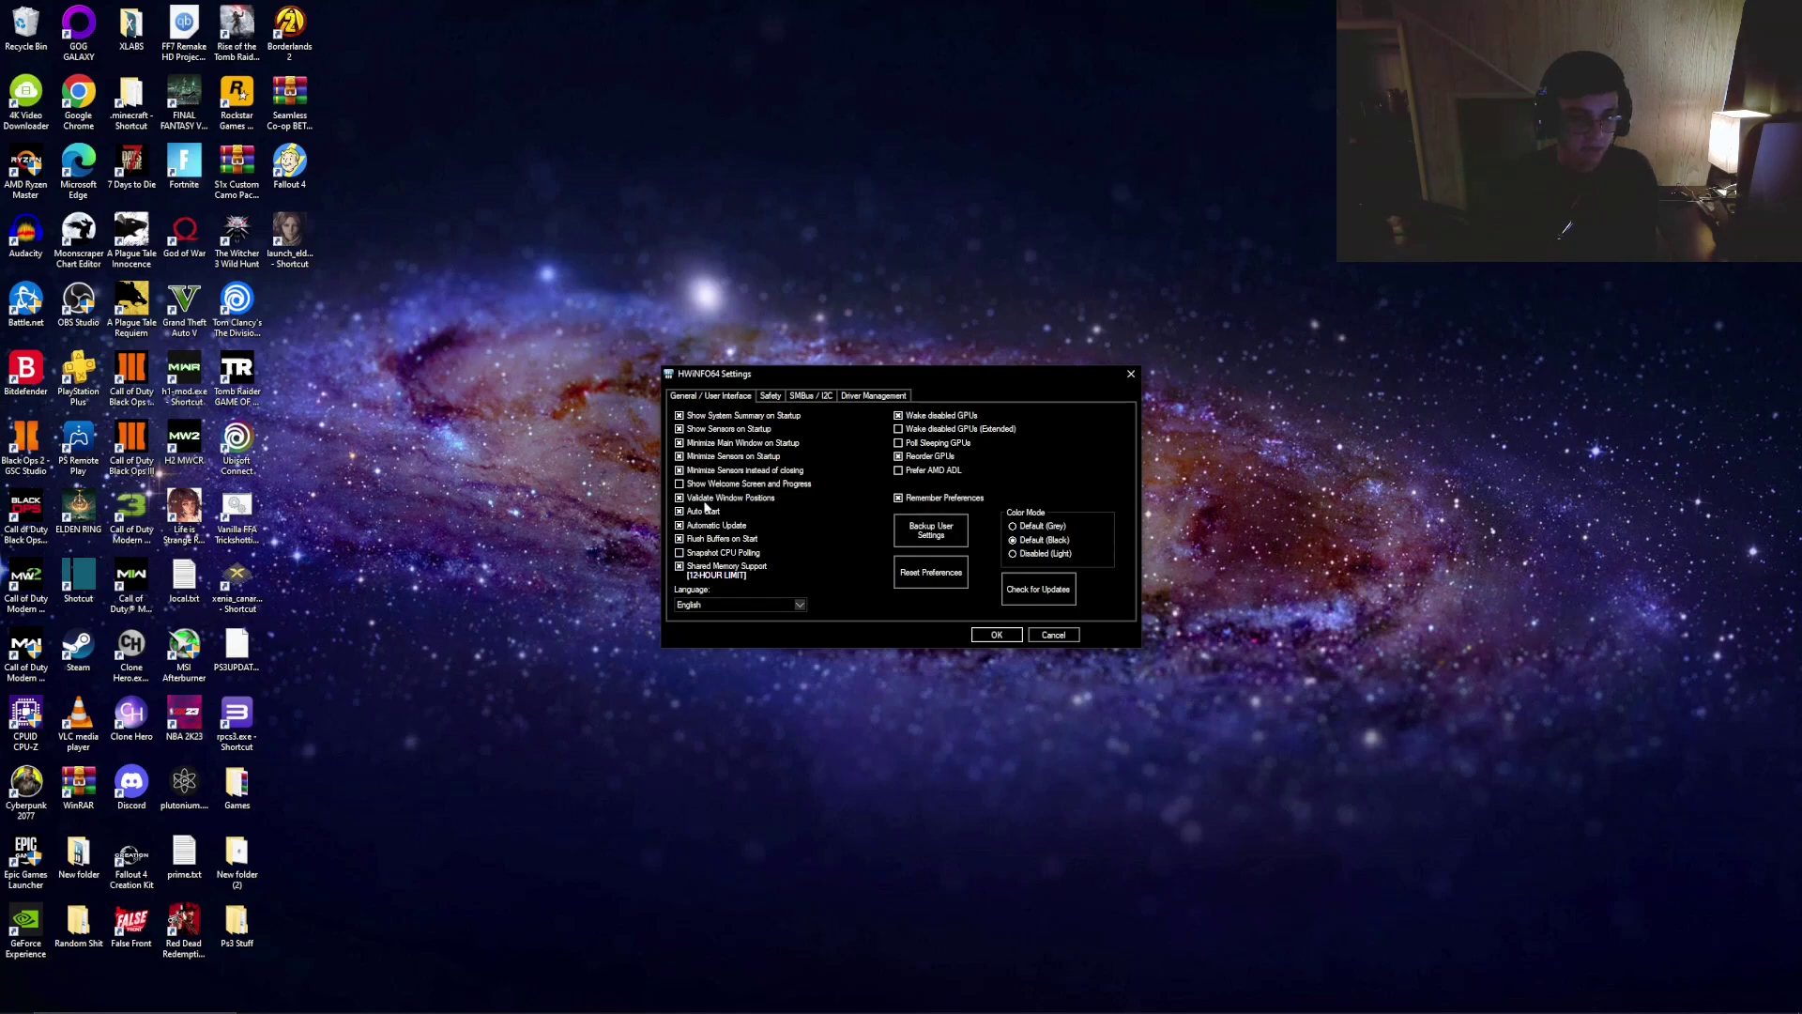
{"action": "left_click", "coordinate": [791, 446]}
{"action": "left_click", "coordinate": [680, 567]}
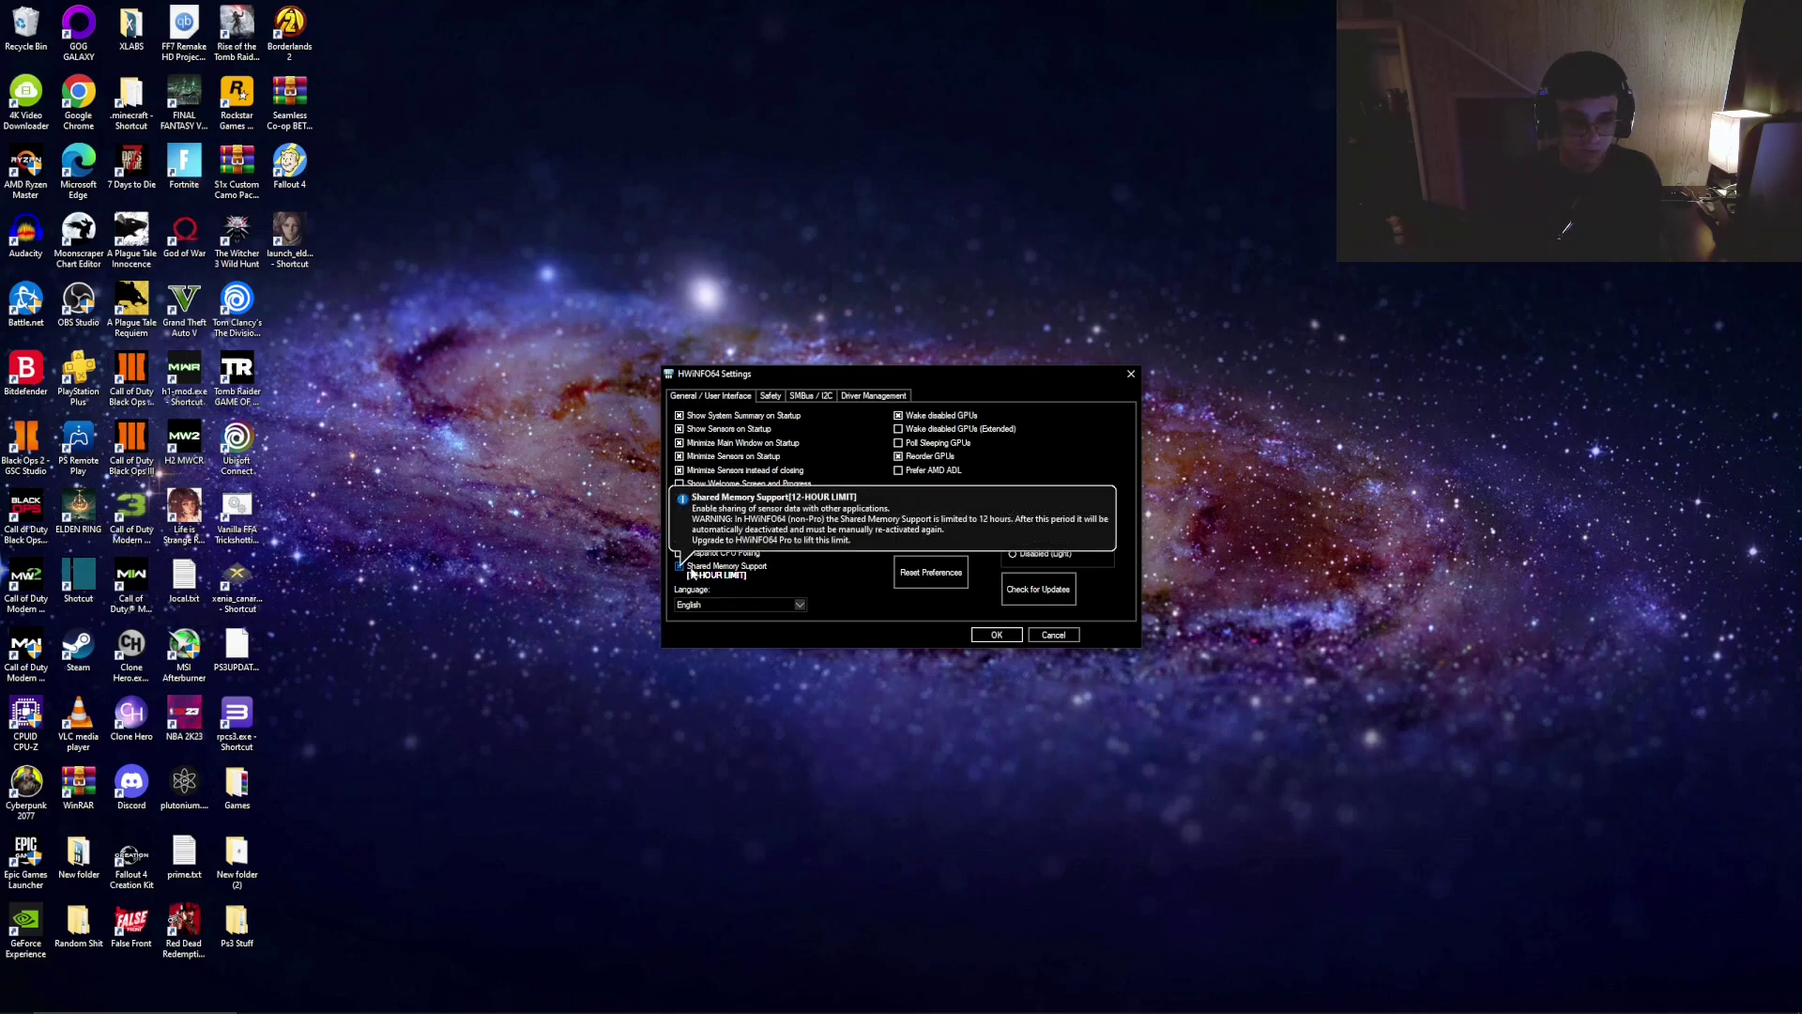
{"action": "left_click", "coordinate": [997, 635]}
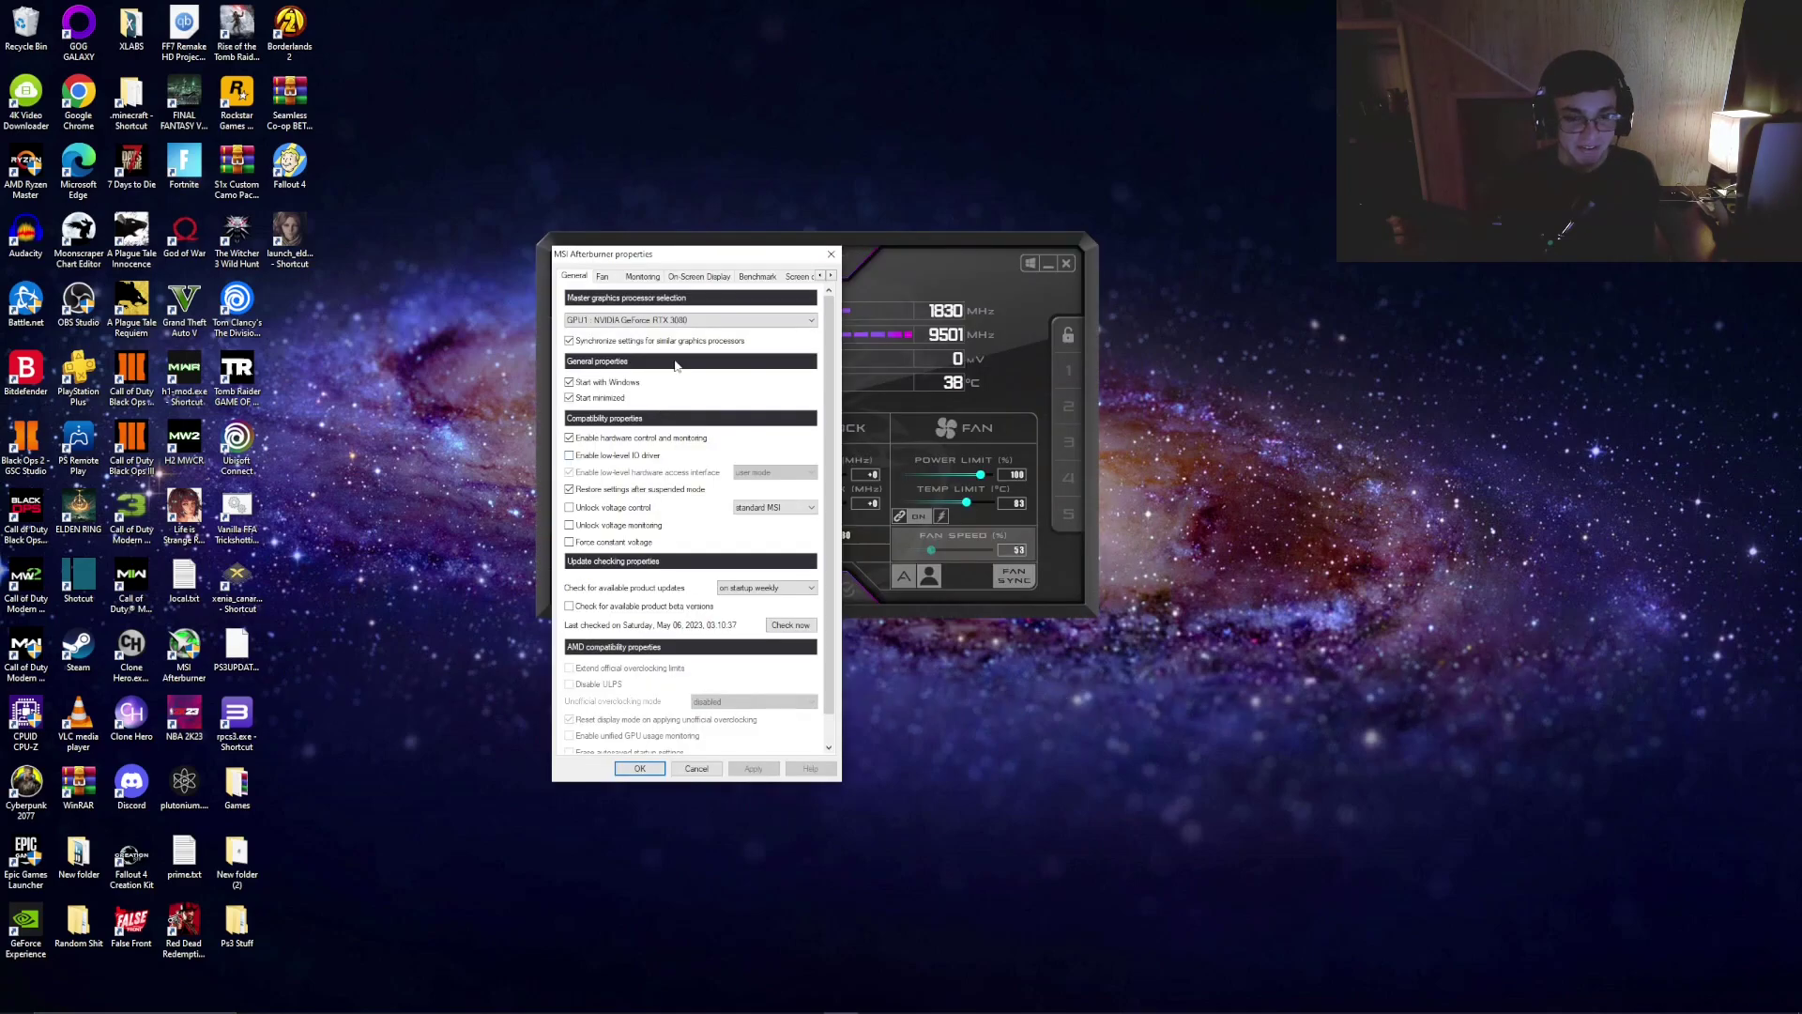
Step: In the Monitoring tab's plugin list, disable AIDA64.dll and enable HwInfo.dll
{"action": "left_click_drag", "start_coordinate": [703, 254], "coordinate": [995, 225]}
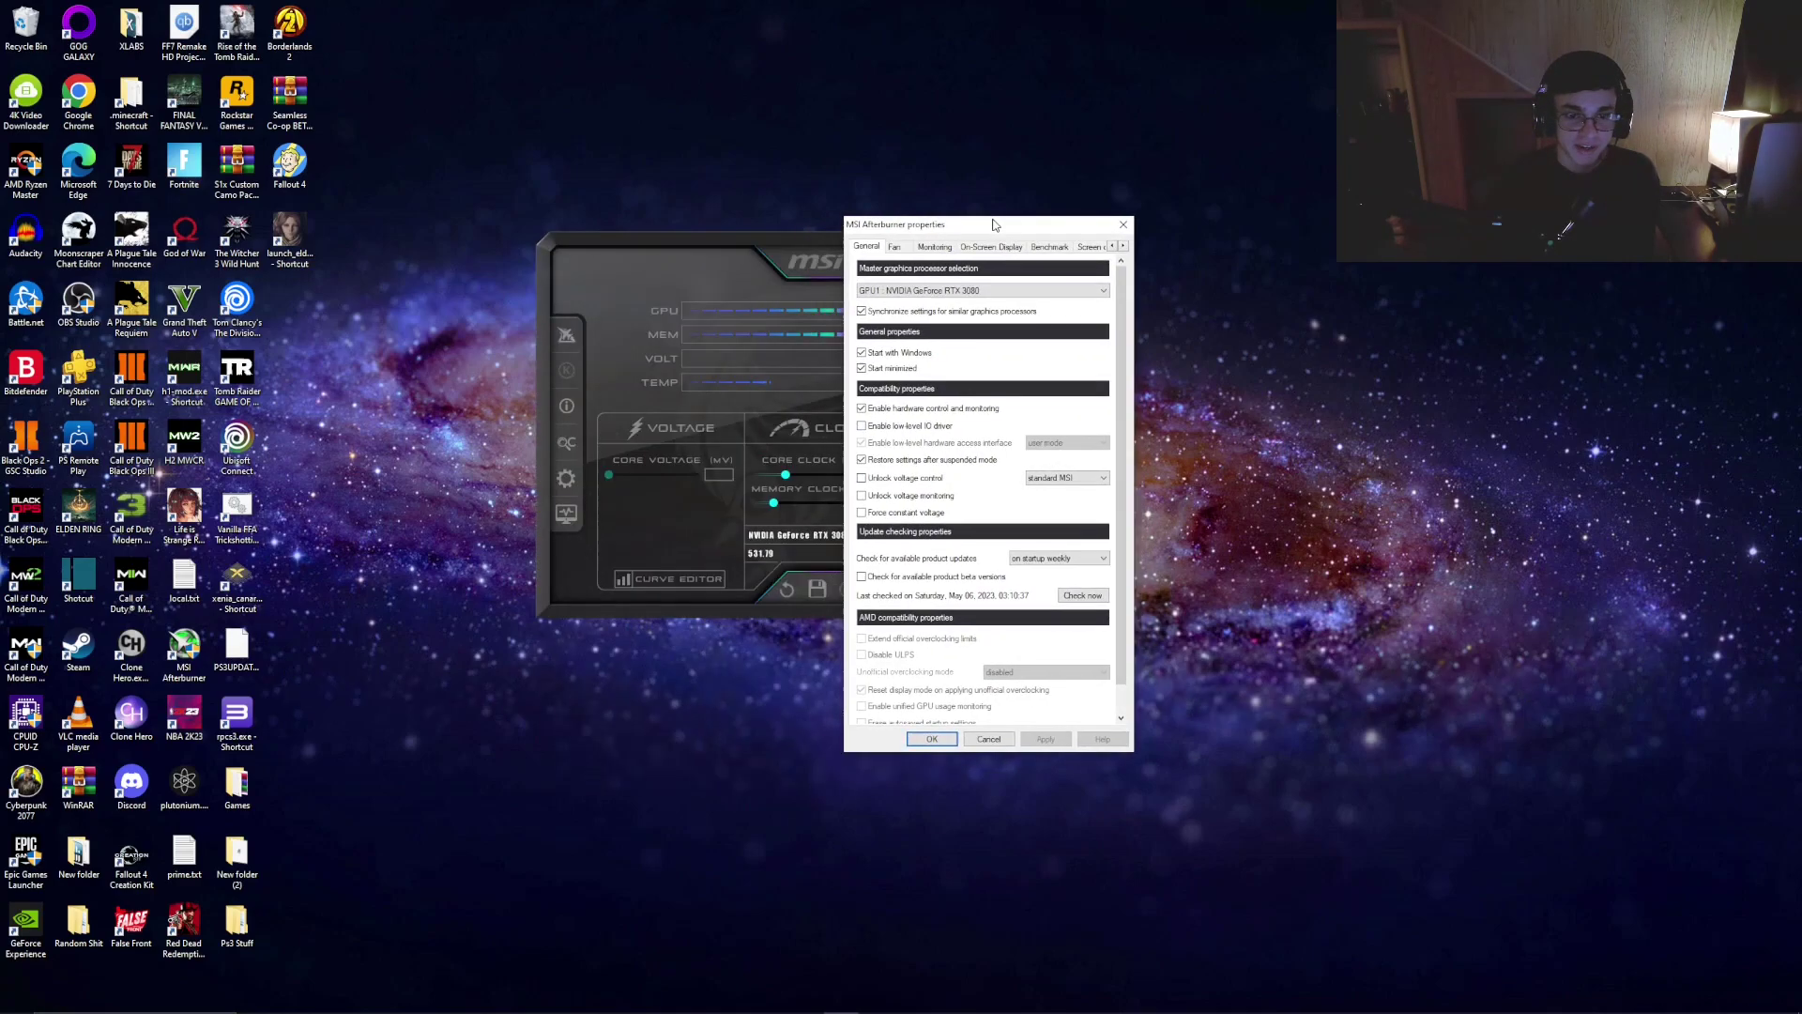
{"action": "left_click", "coordinate": [934, 248]}
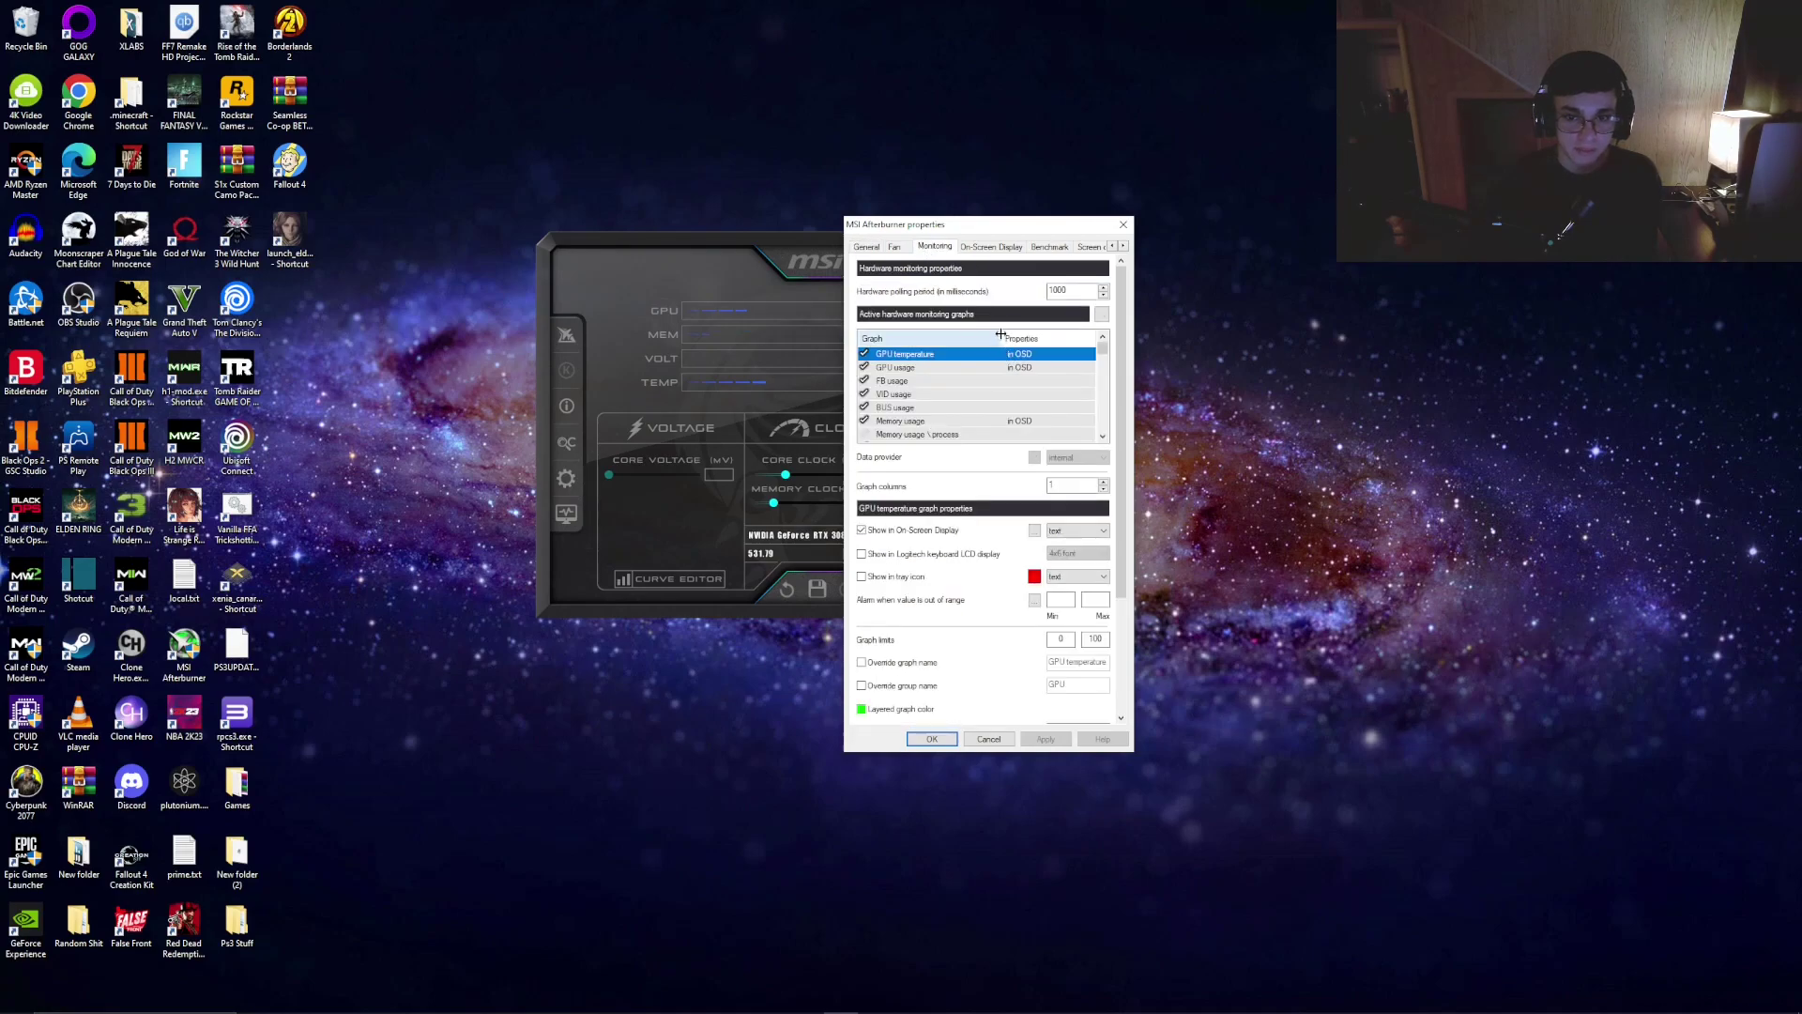
{"action": "left_click", "coordinate": [1103, 319]}
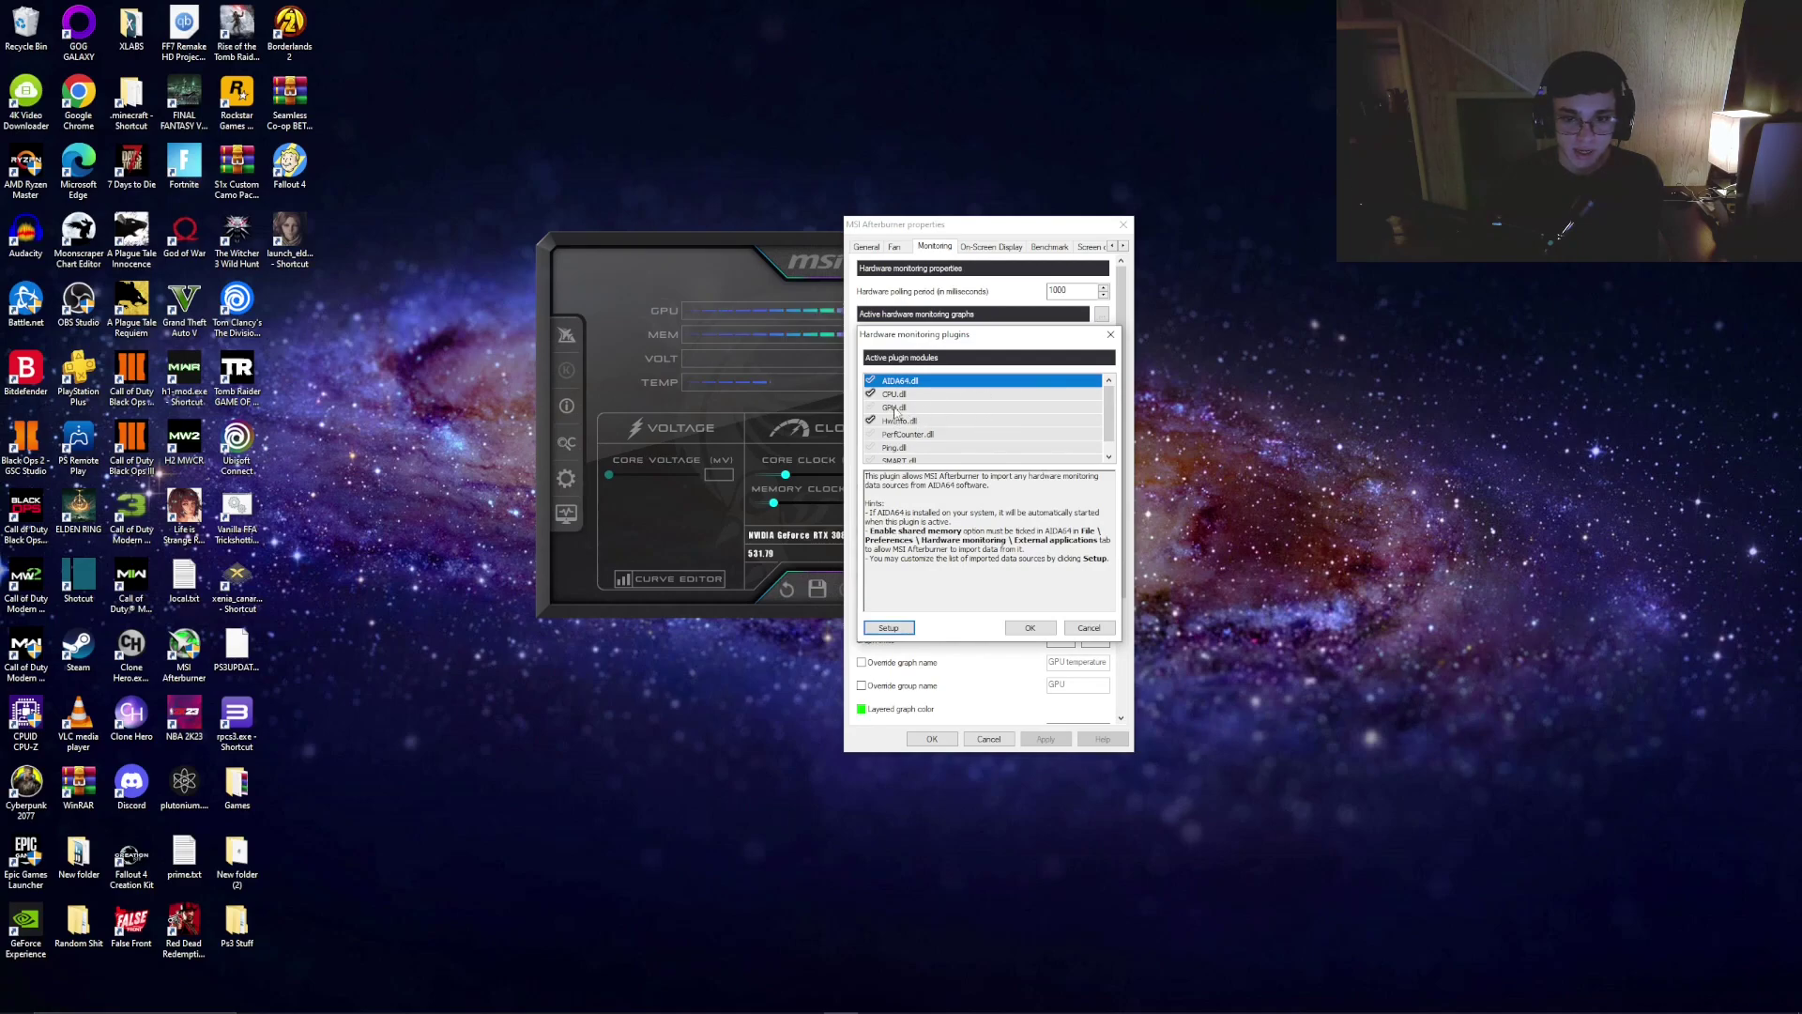
{"action": "left_click", "coordinate": [870, 380]}
{"action": "left_click", "coordinate": [887, 420]}
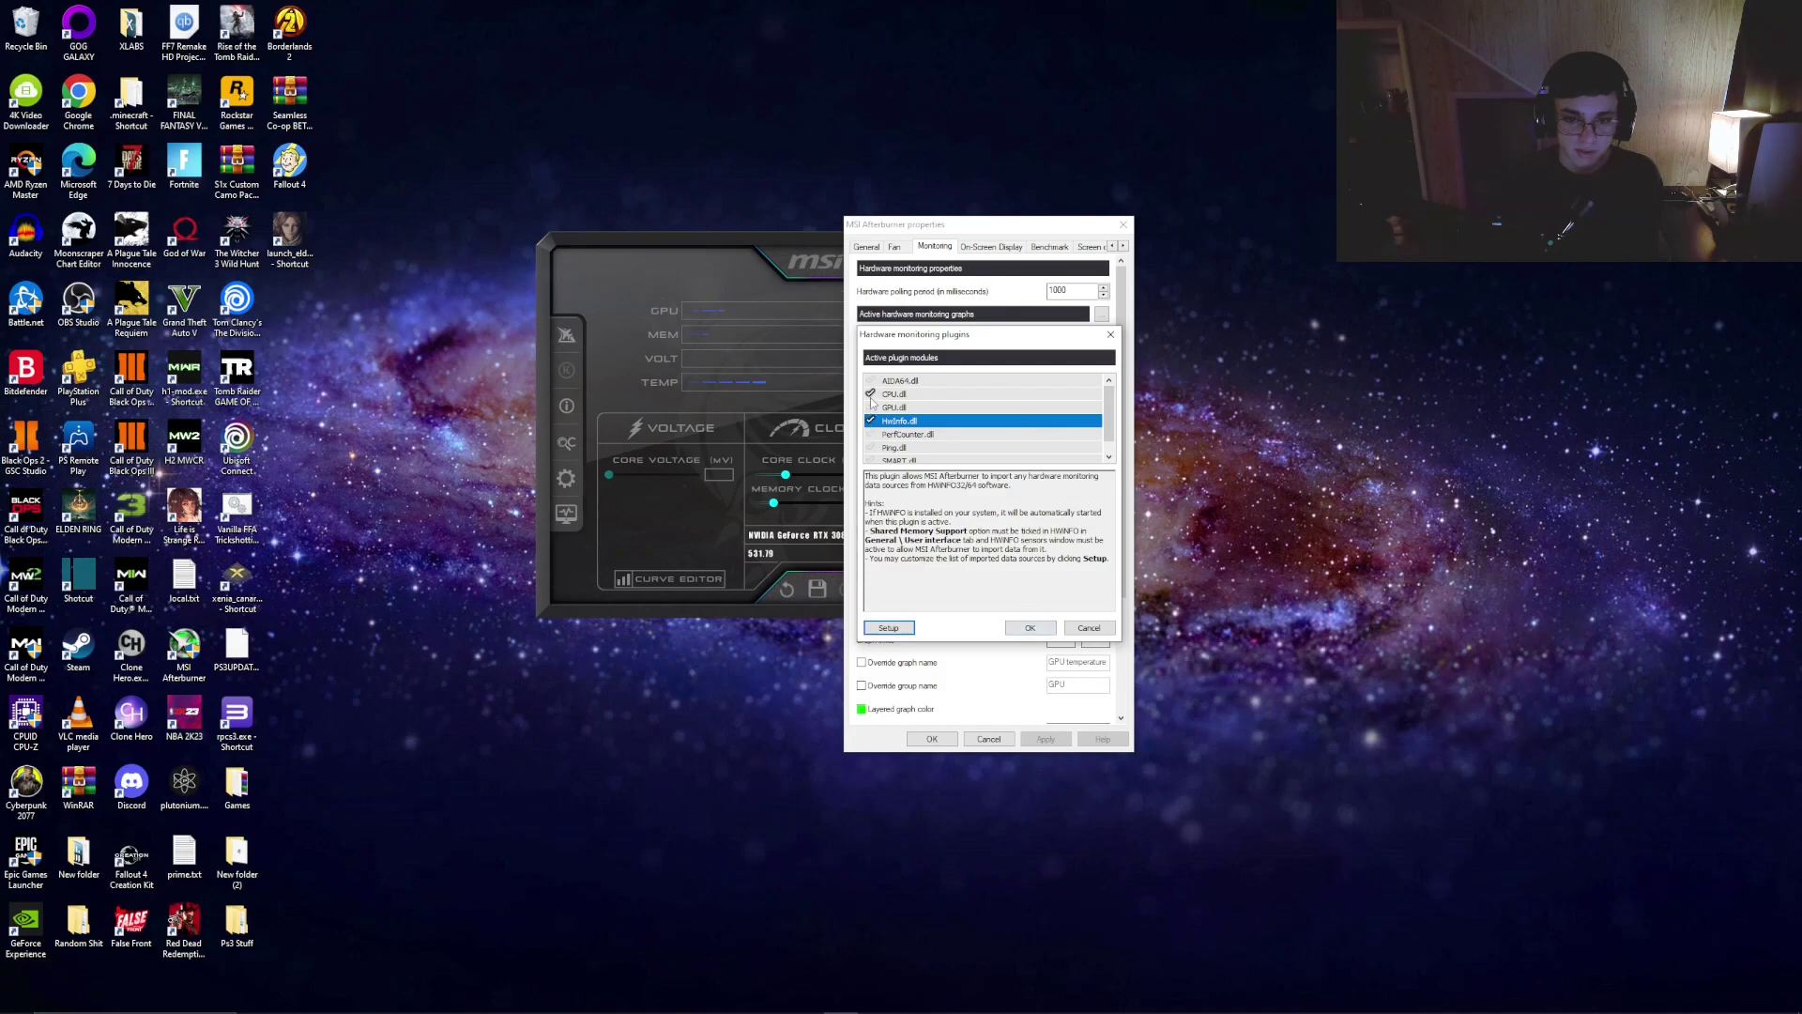
{"action": "left_click", "coordinate": [907, 396]}
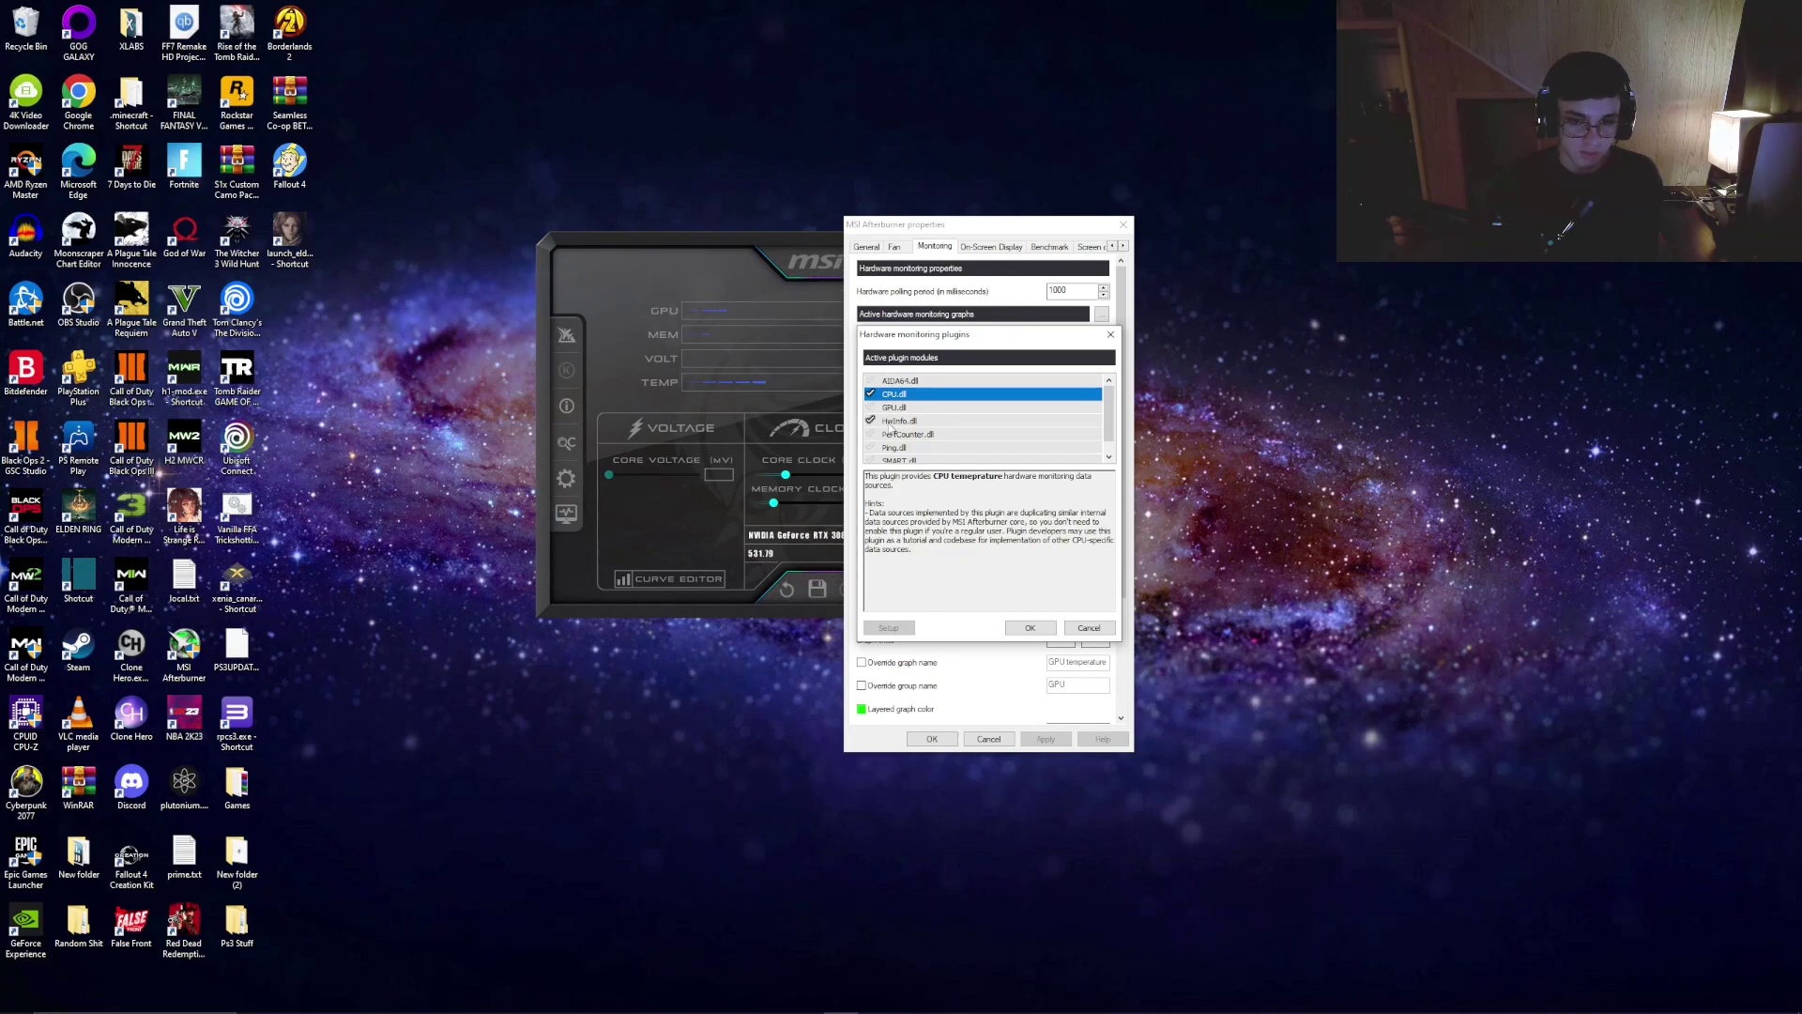
{"action": "left_click", "coordinate": [893, 421]}
Step: Open HwInfo.dll's Setup and select the CPU temperature data source
{"action": "left_click", "coordinate": [889, 628]}
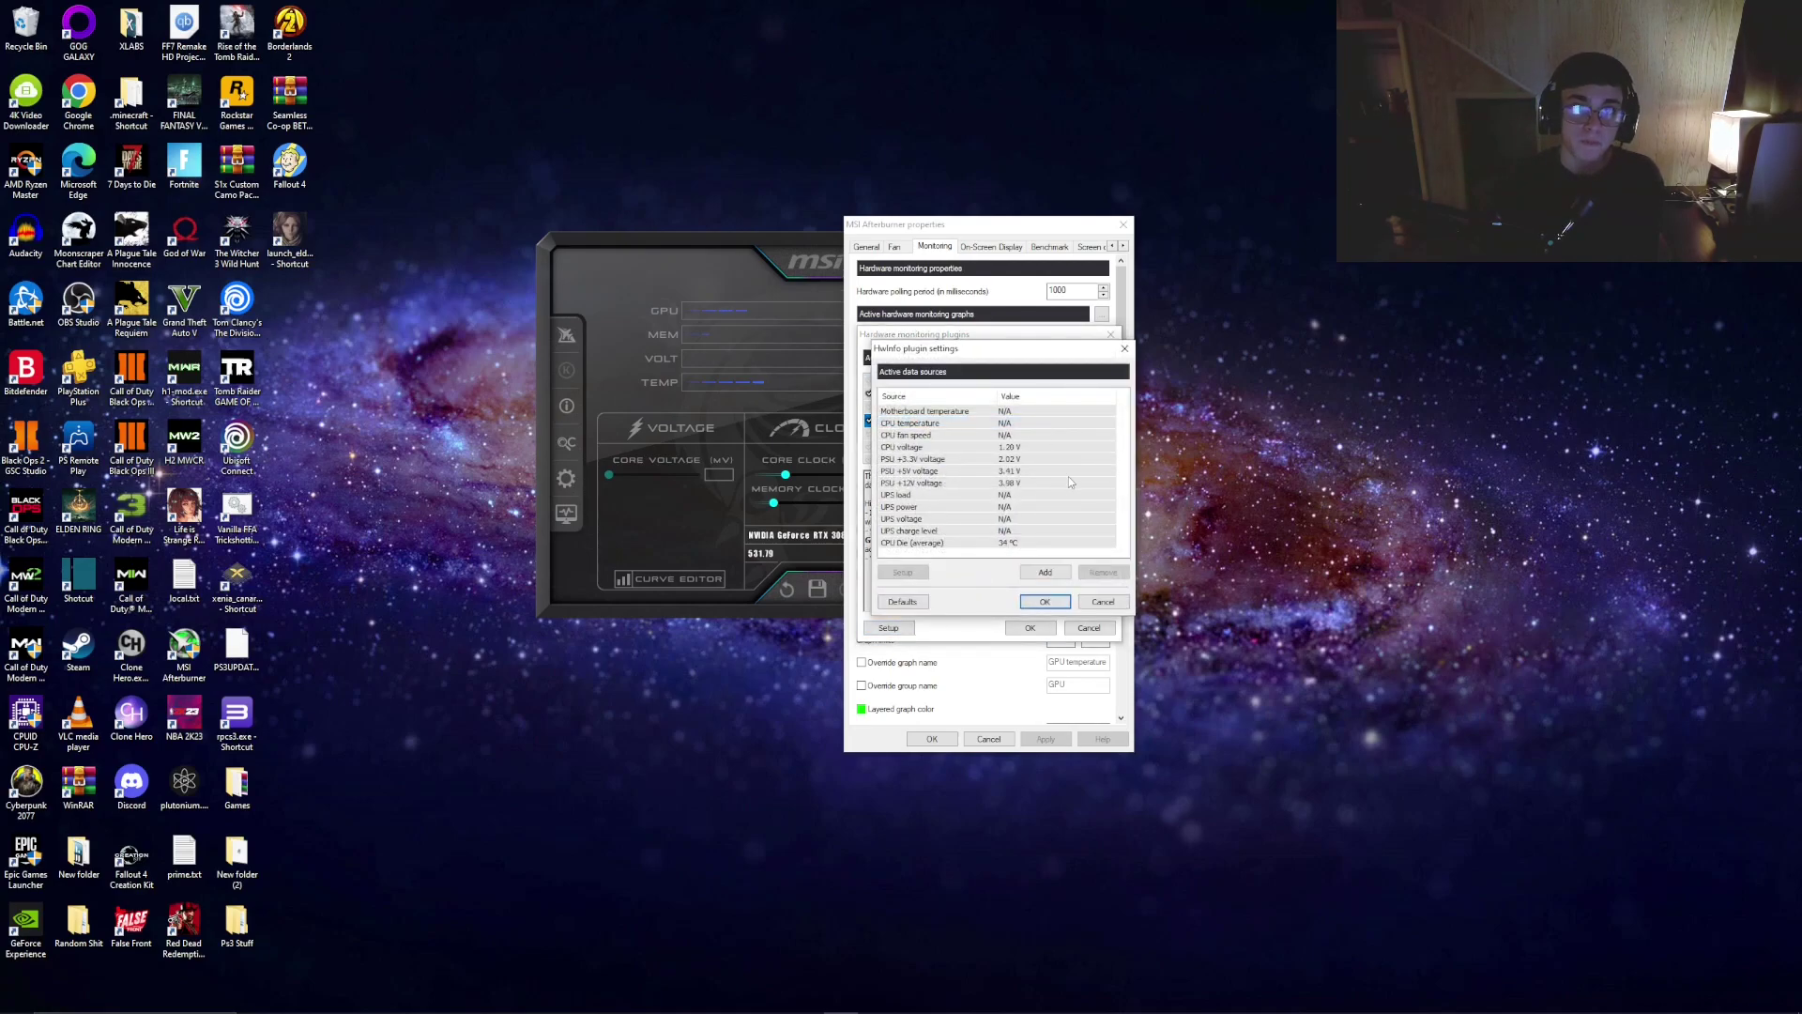
{"action": "left_click_drag", "start_coordinate": [1046, 350], "coordinate": [994, 320]}
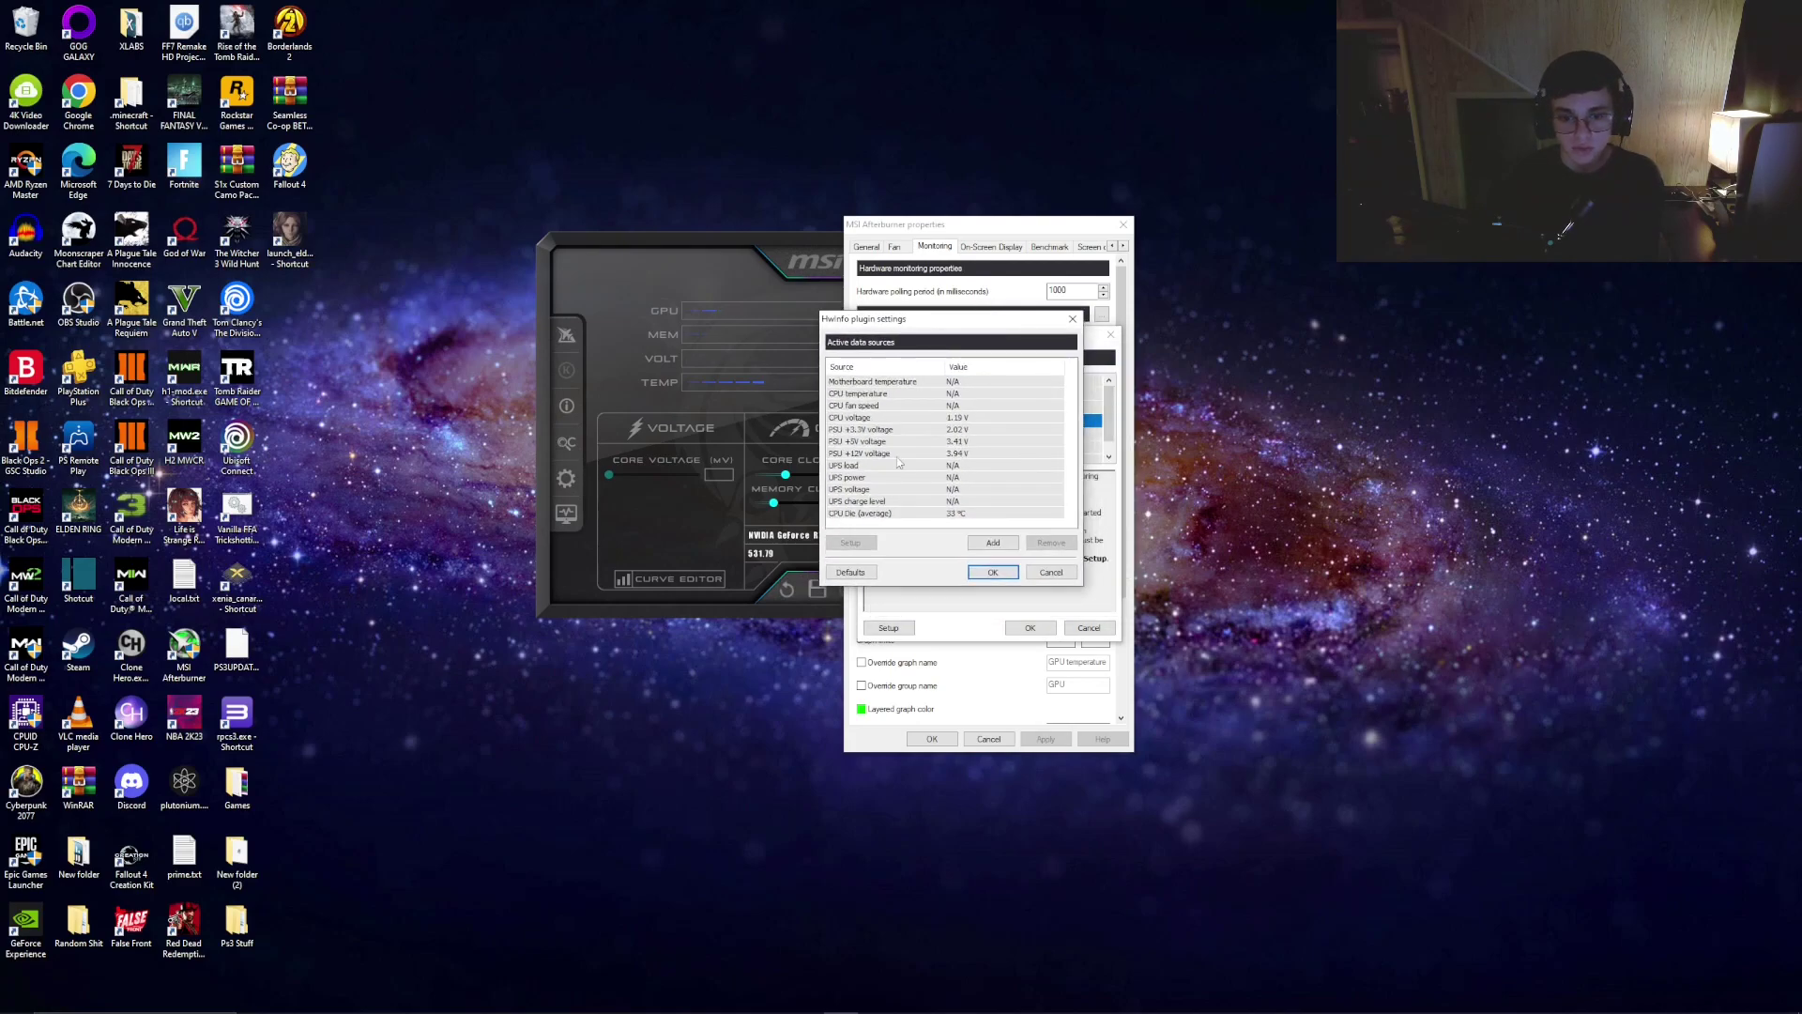
{"action": "left_click", "coordinate": [886, 395]}
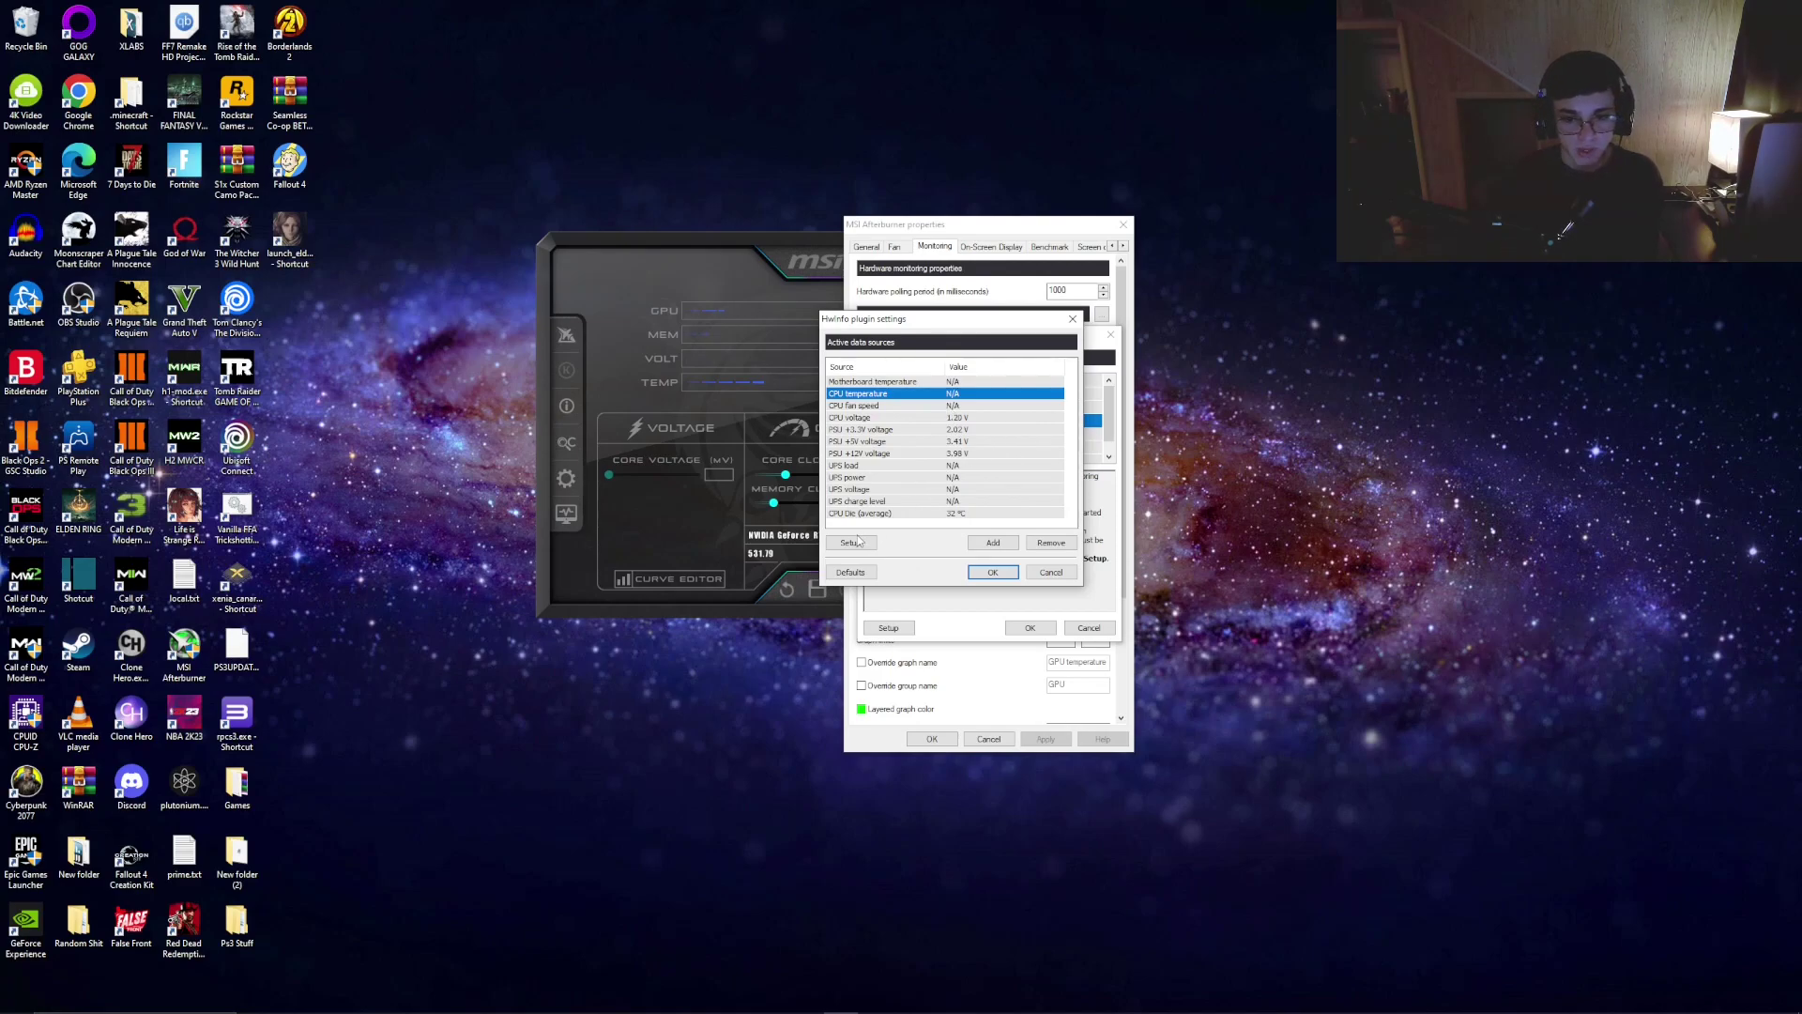
Step: Add the CPU Die (average) sensor, remove its duplicate entry, and close the plugin settings
{"action": "left_click", "coordinate": [993, 543]}
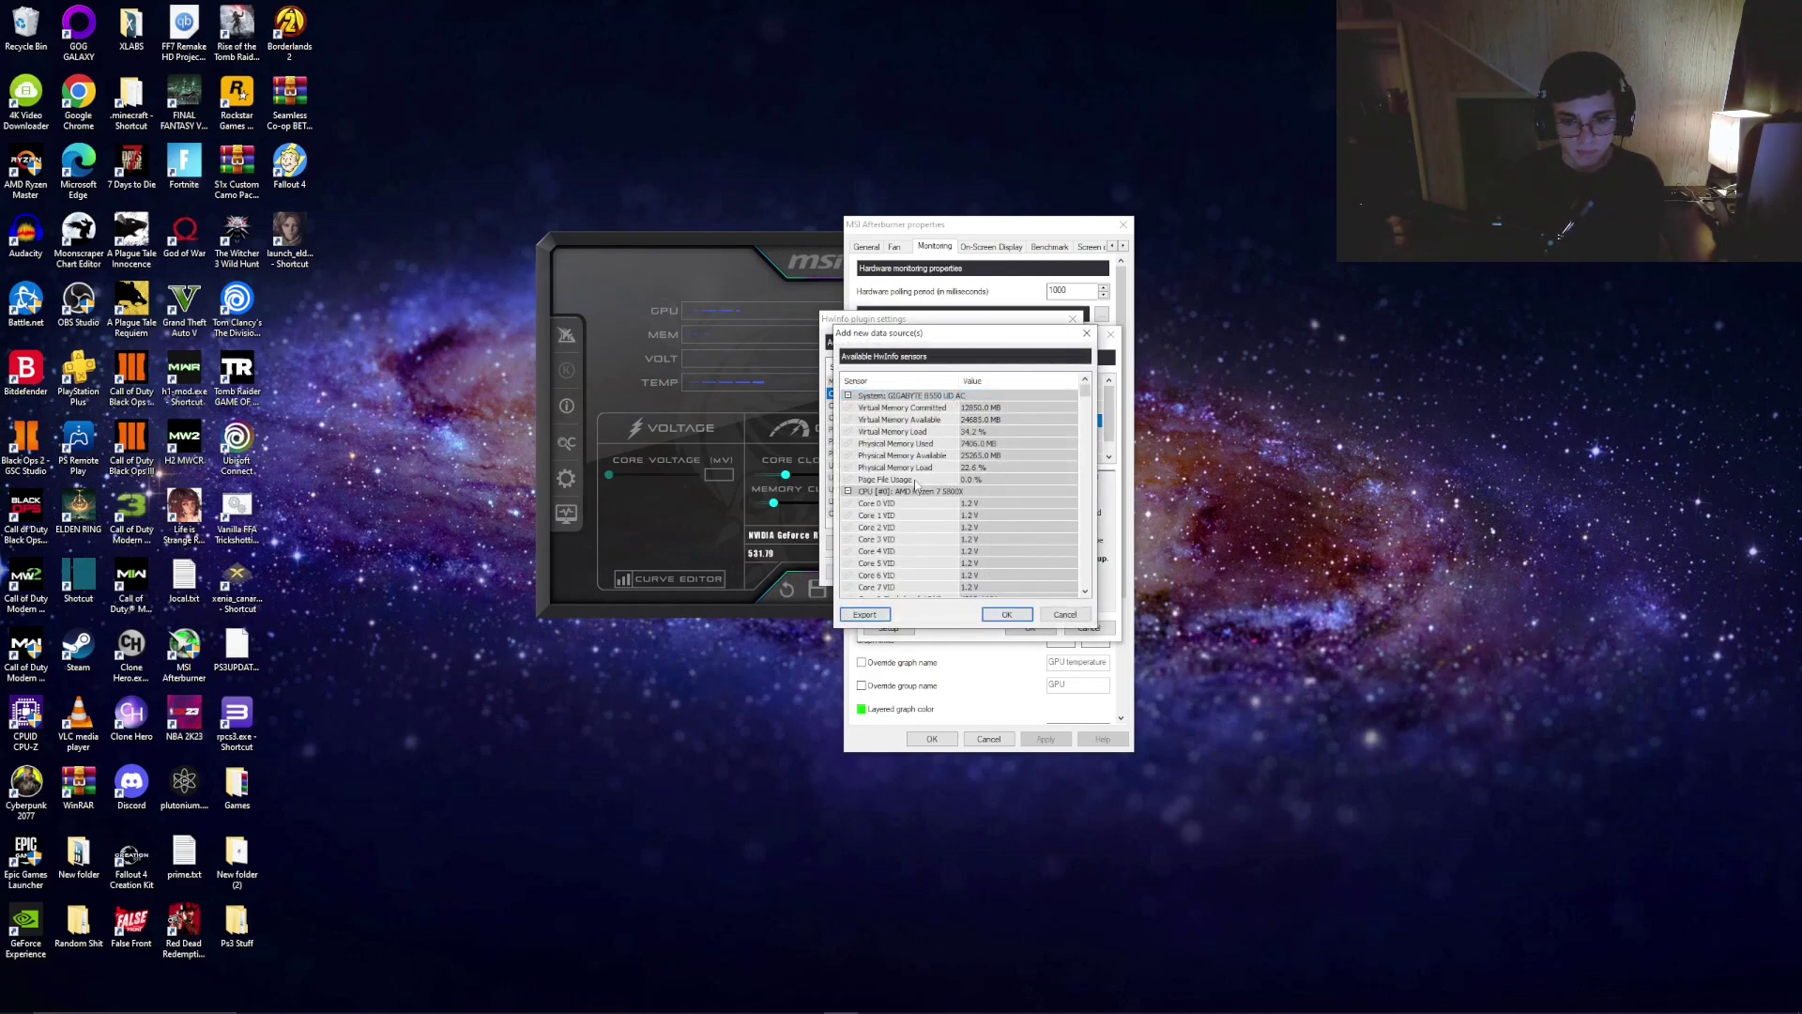
{"action": "scroll", "coordinate": [915, 483], "scroll_direction": "down", "scroll_amount": 10}
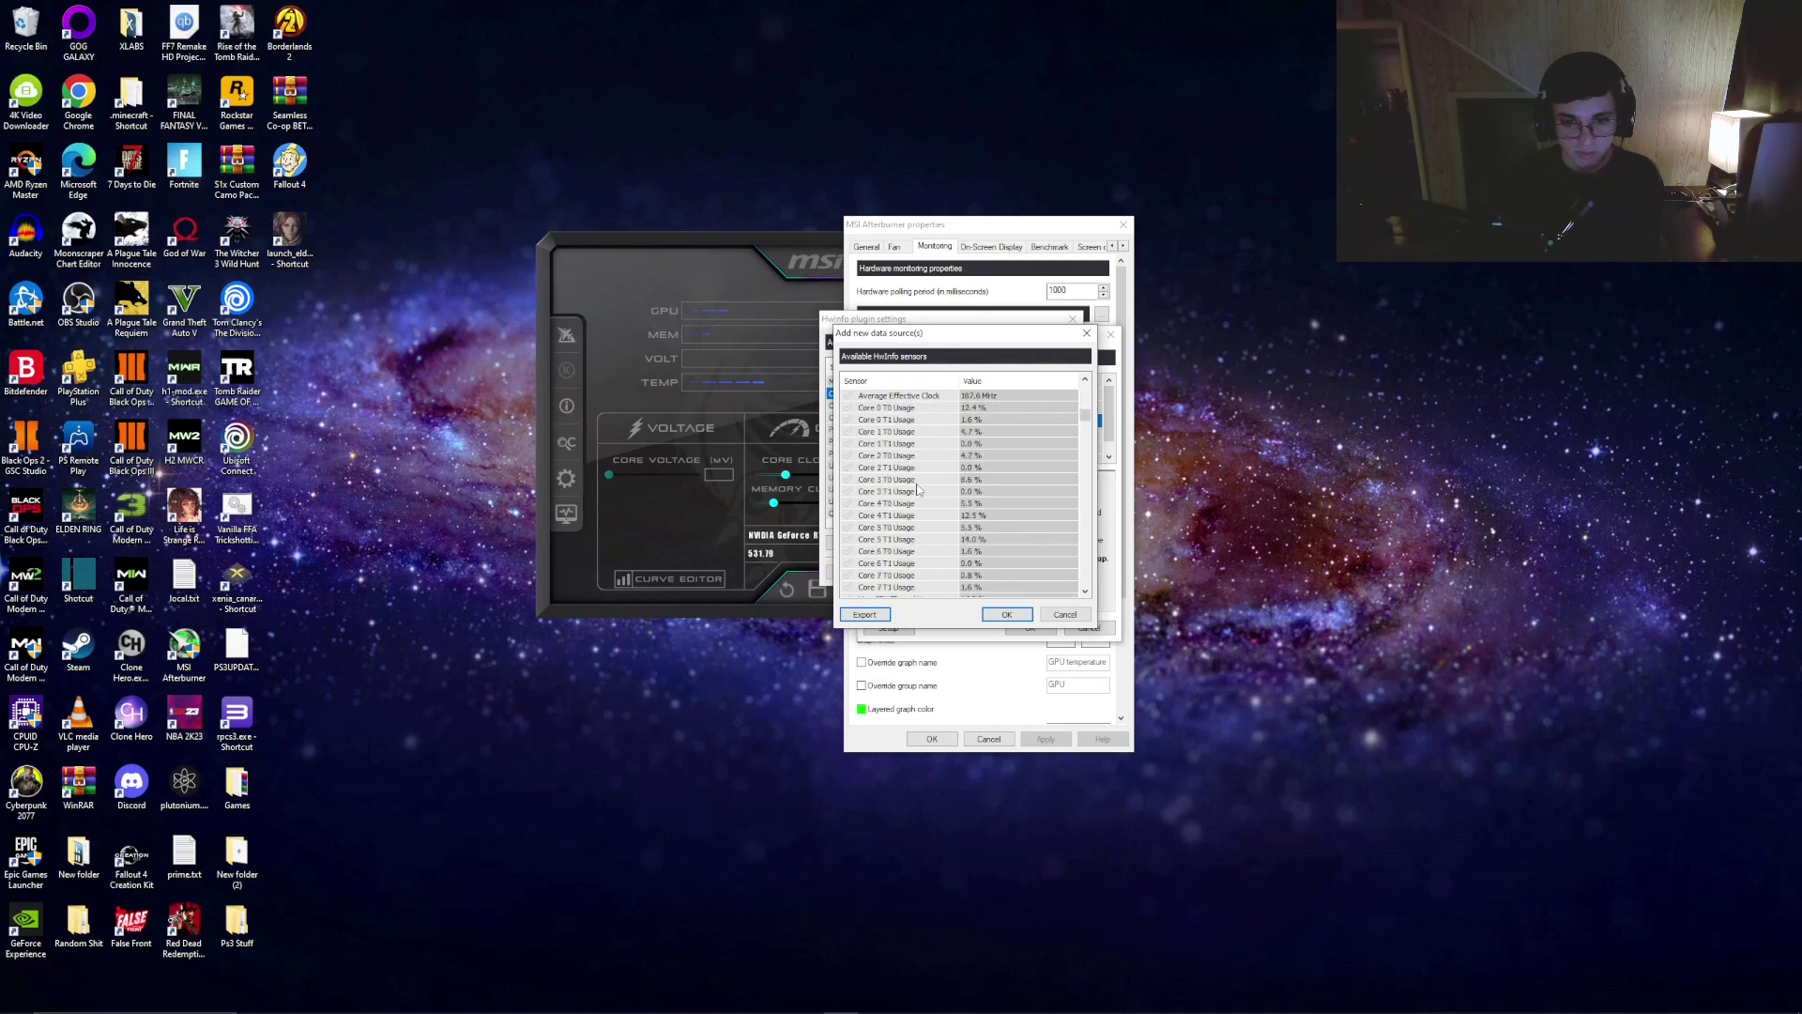
{"action": "scroll", "coordinate": [918, 488], "scroll_direction": "down", "scroll_amount": 11}
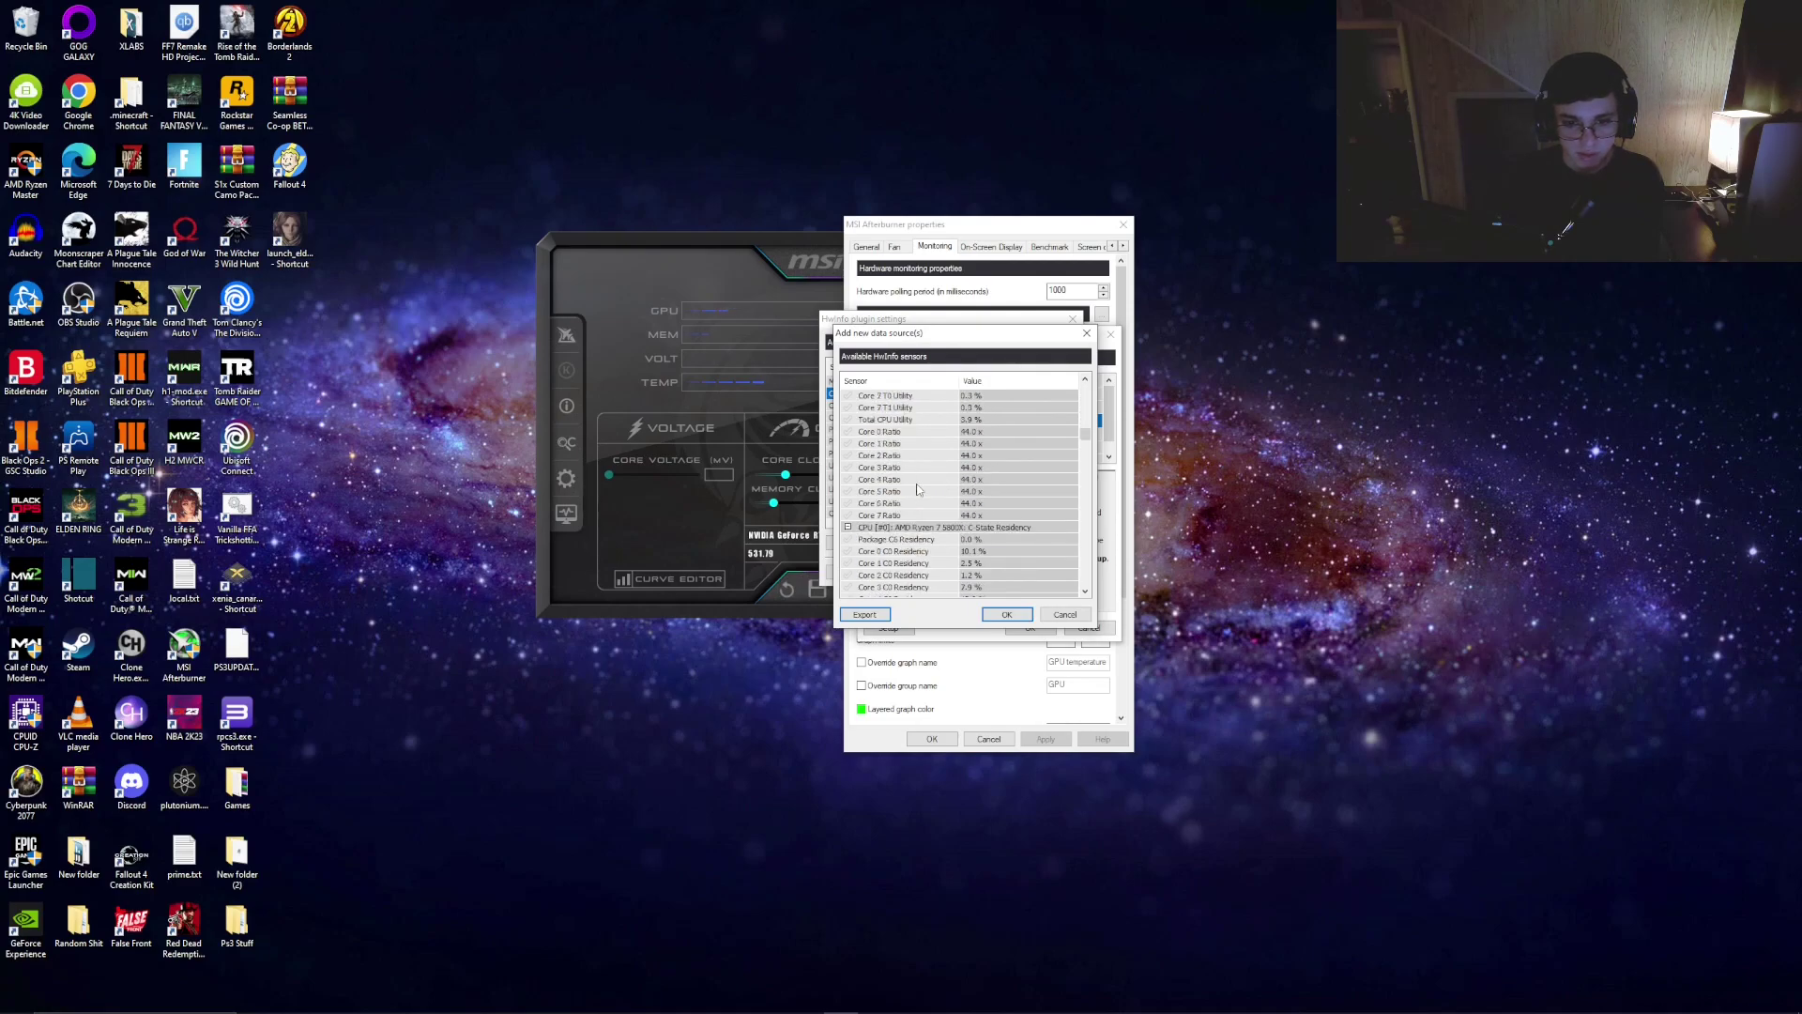
{"action": "scroll", "coordinate": [918, 489], "scroll_direction": "down", "scroll_amount": 12}
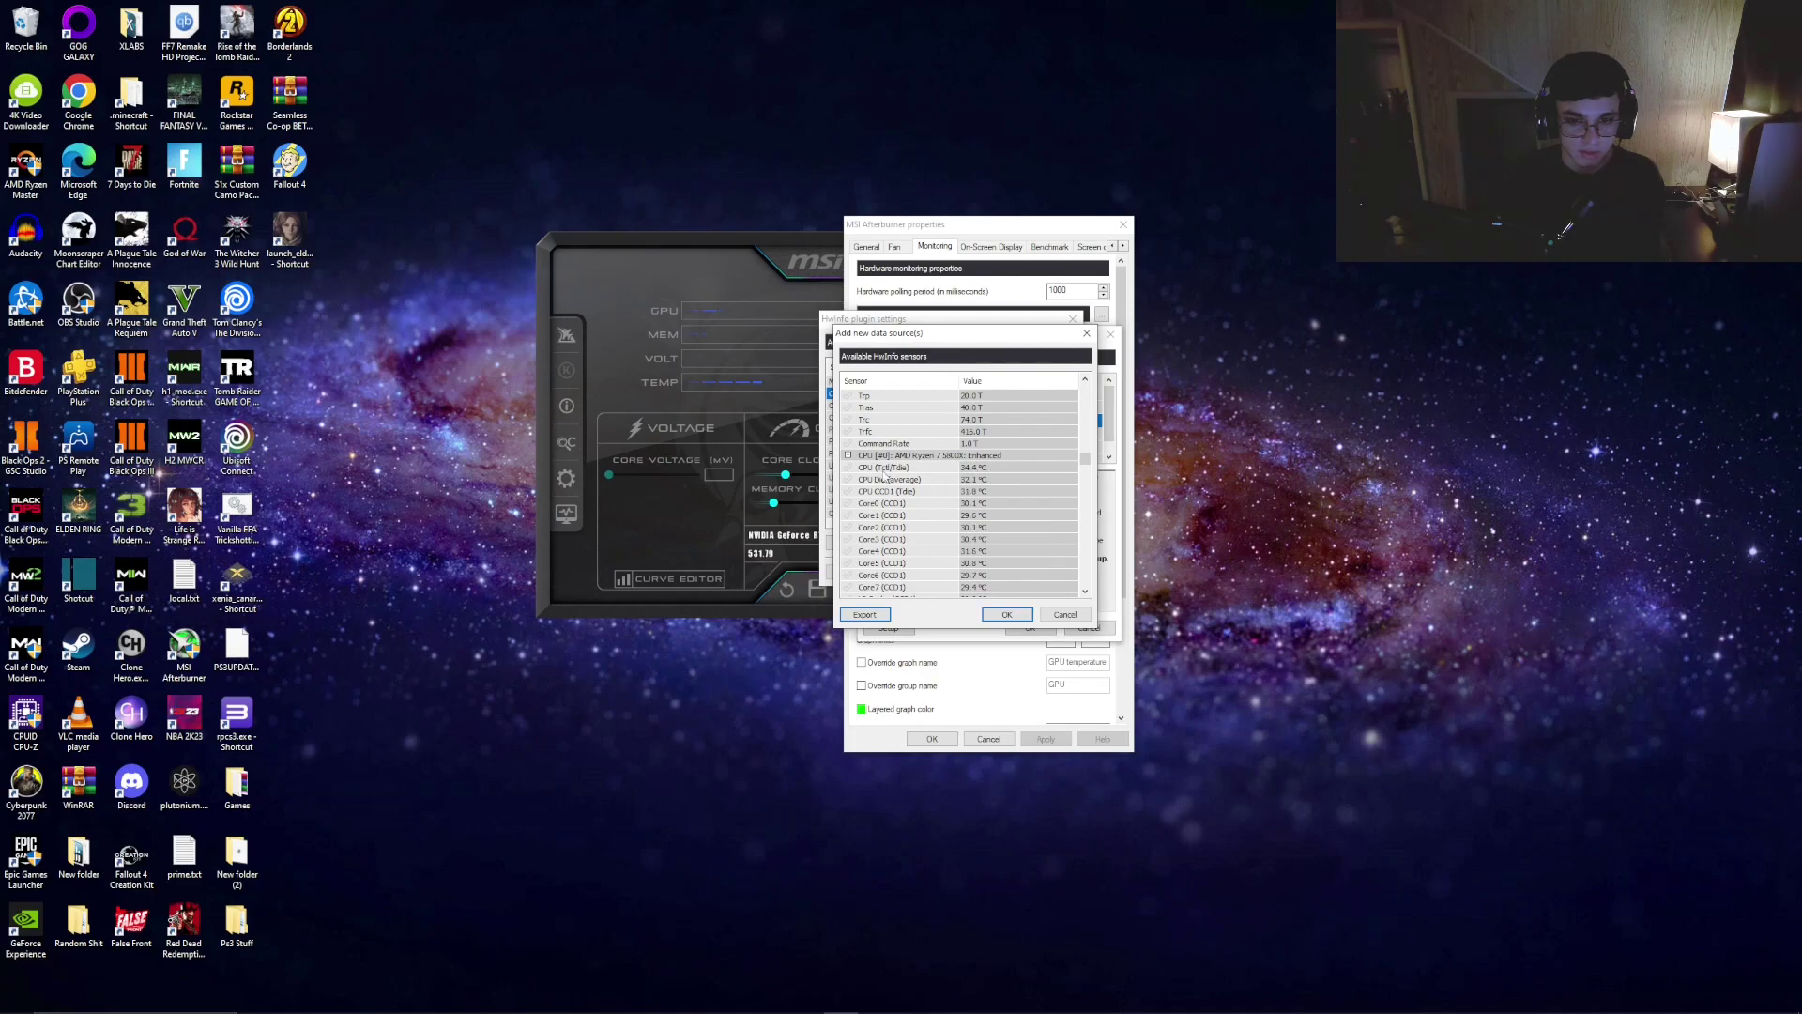
{"action": "left_click", "coordinate": [850, 467]}
{"action": "left_click", "coordinate": [1006, 613]}
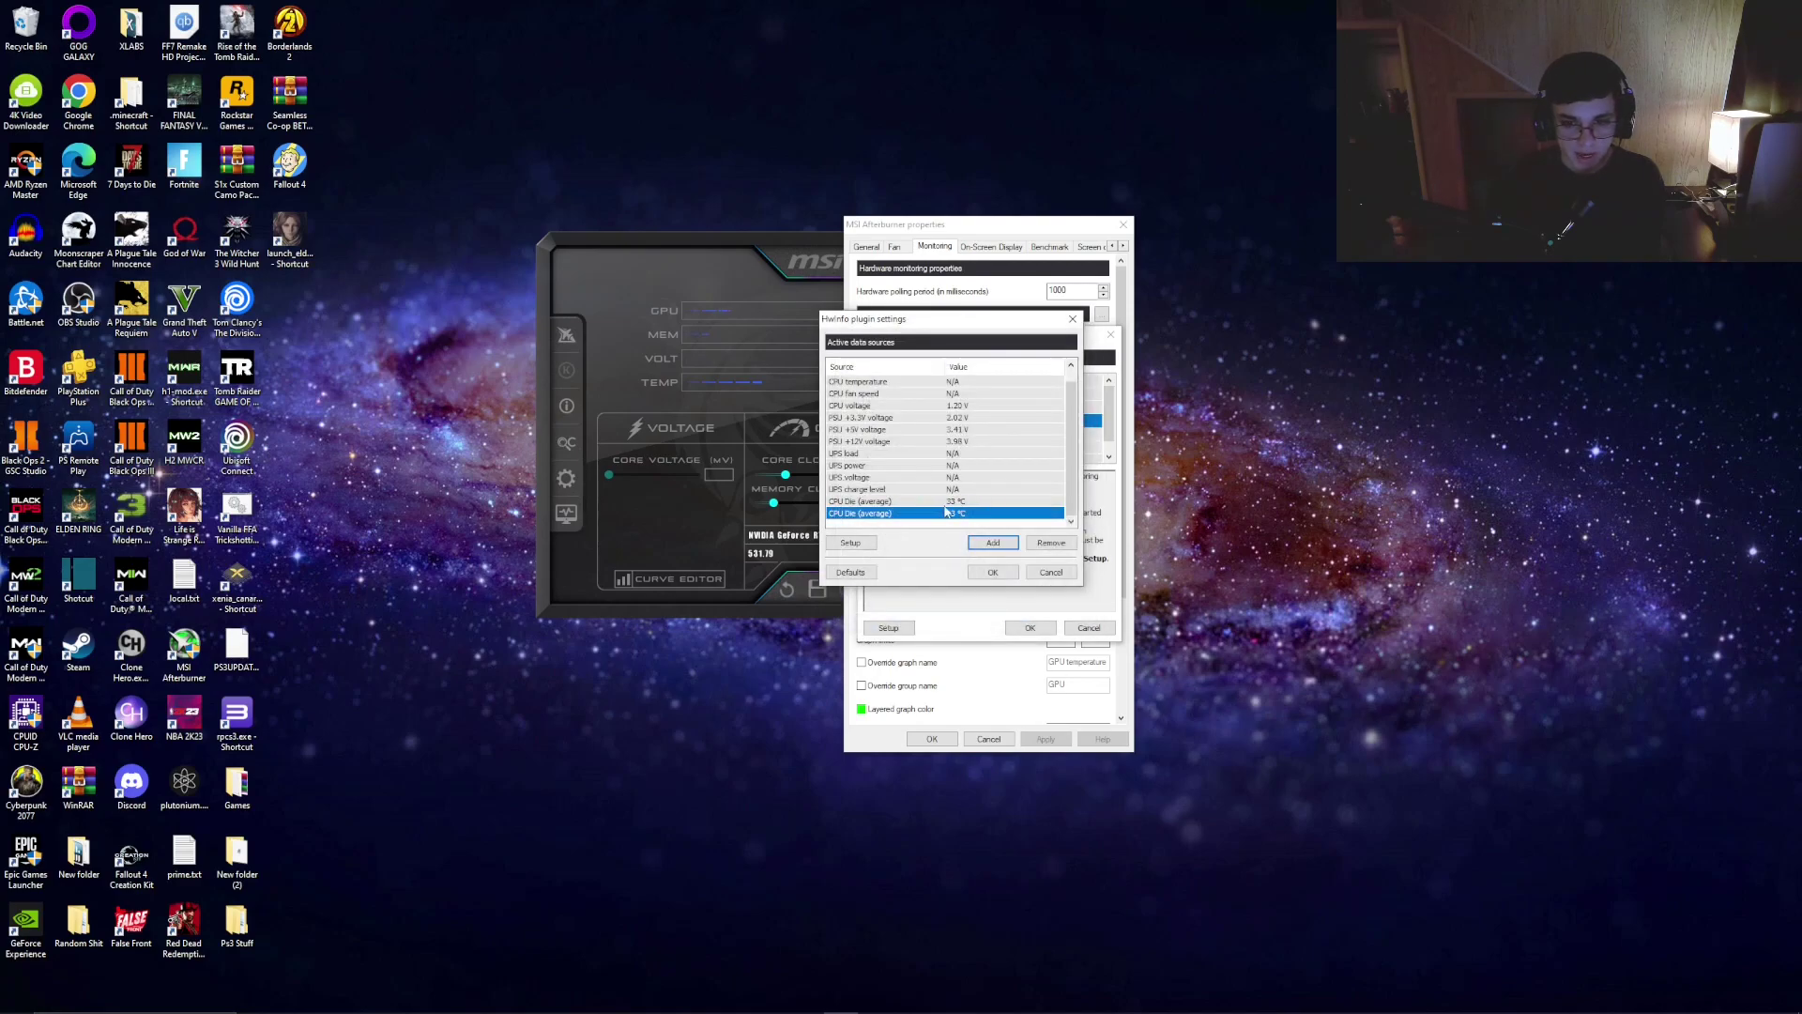
{"action": "left_click", "coordinate": [1051, 543]}
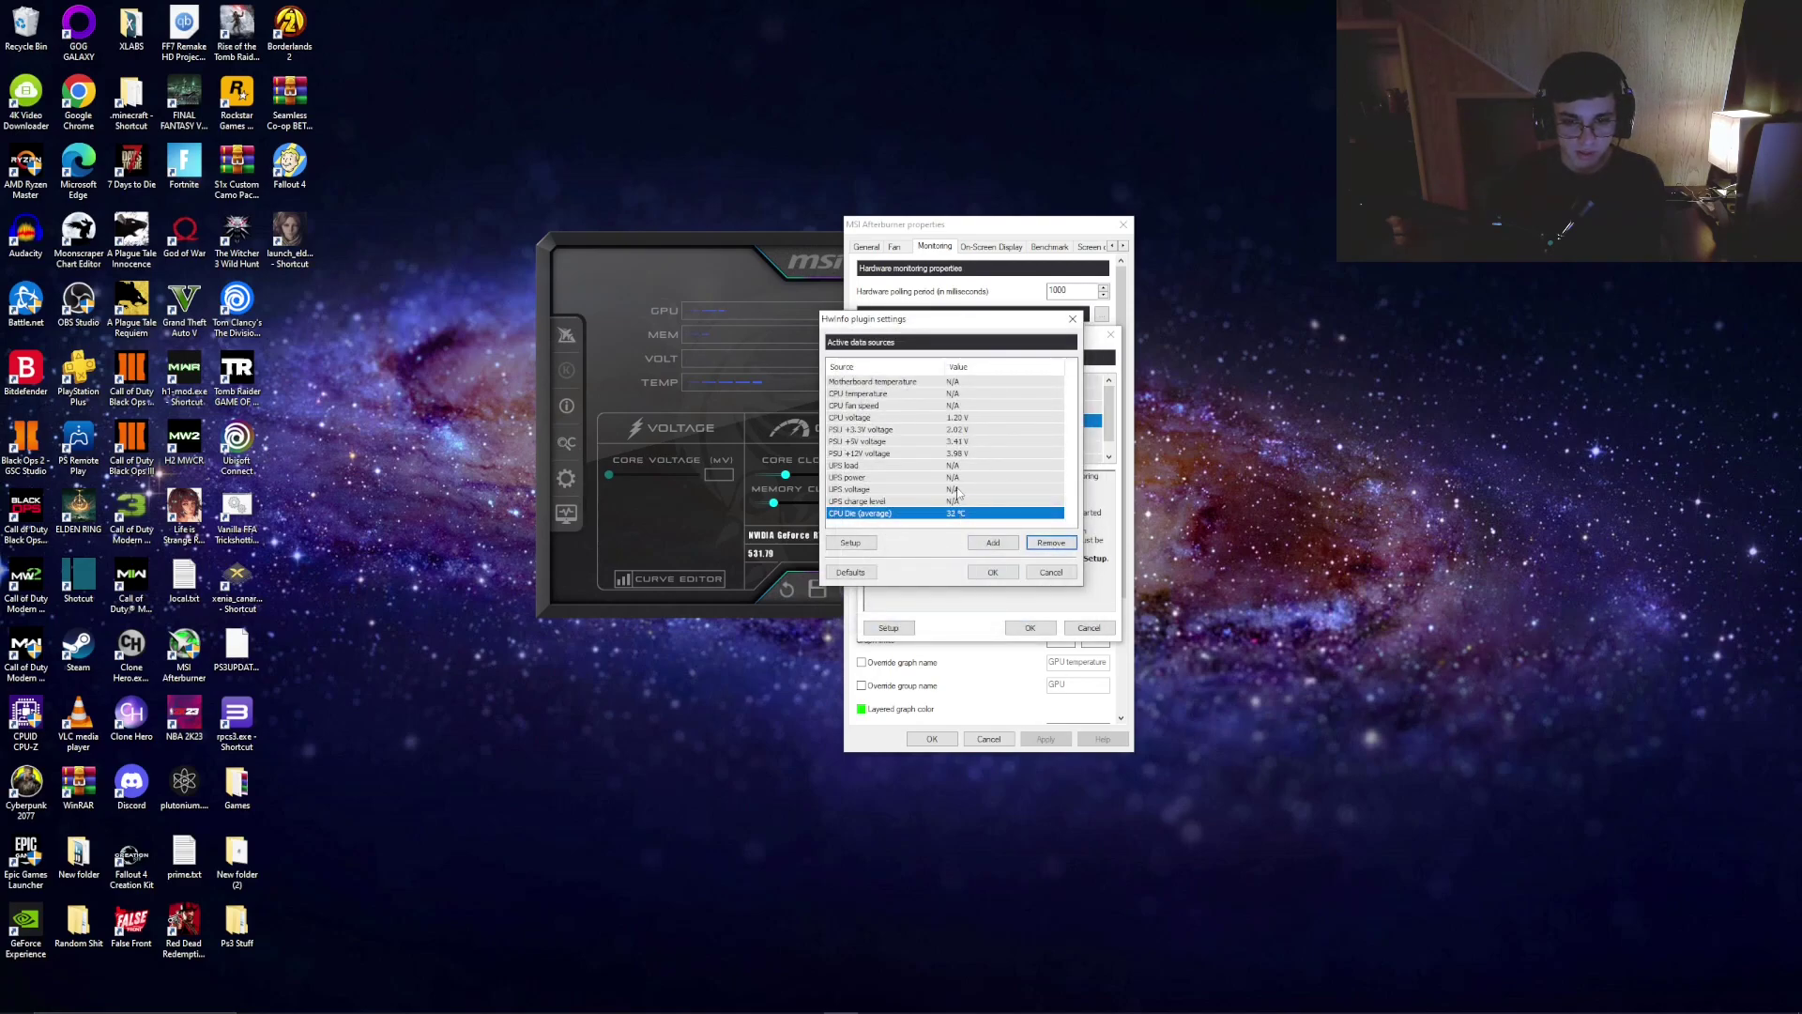
{"action": "left_click", "coordinate": [993, 571]}
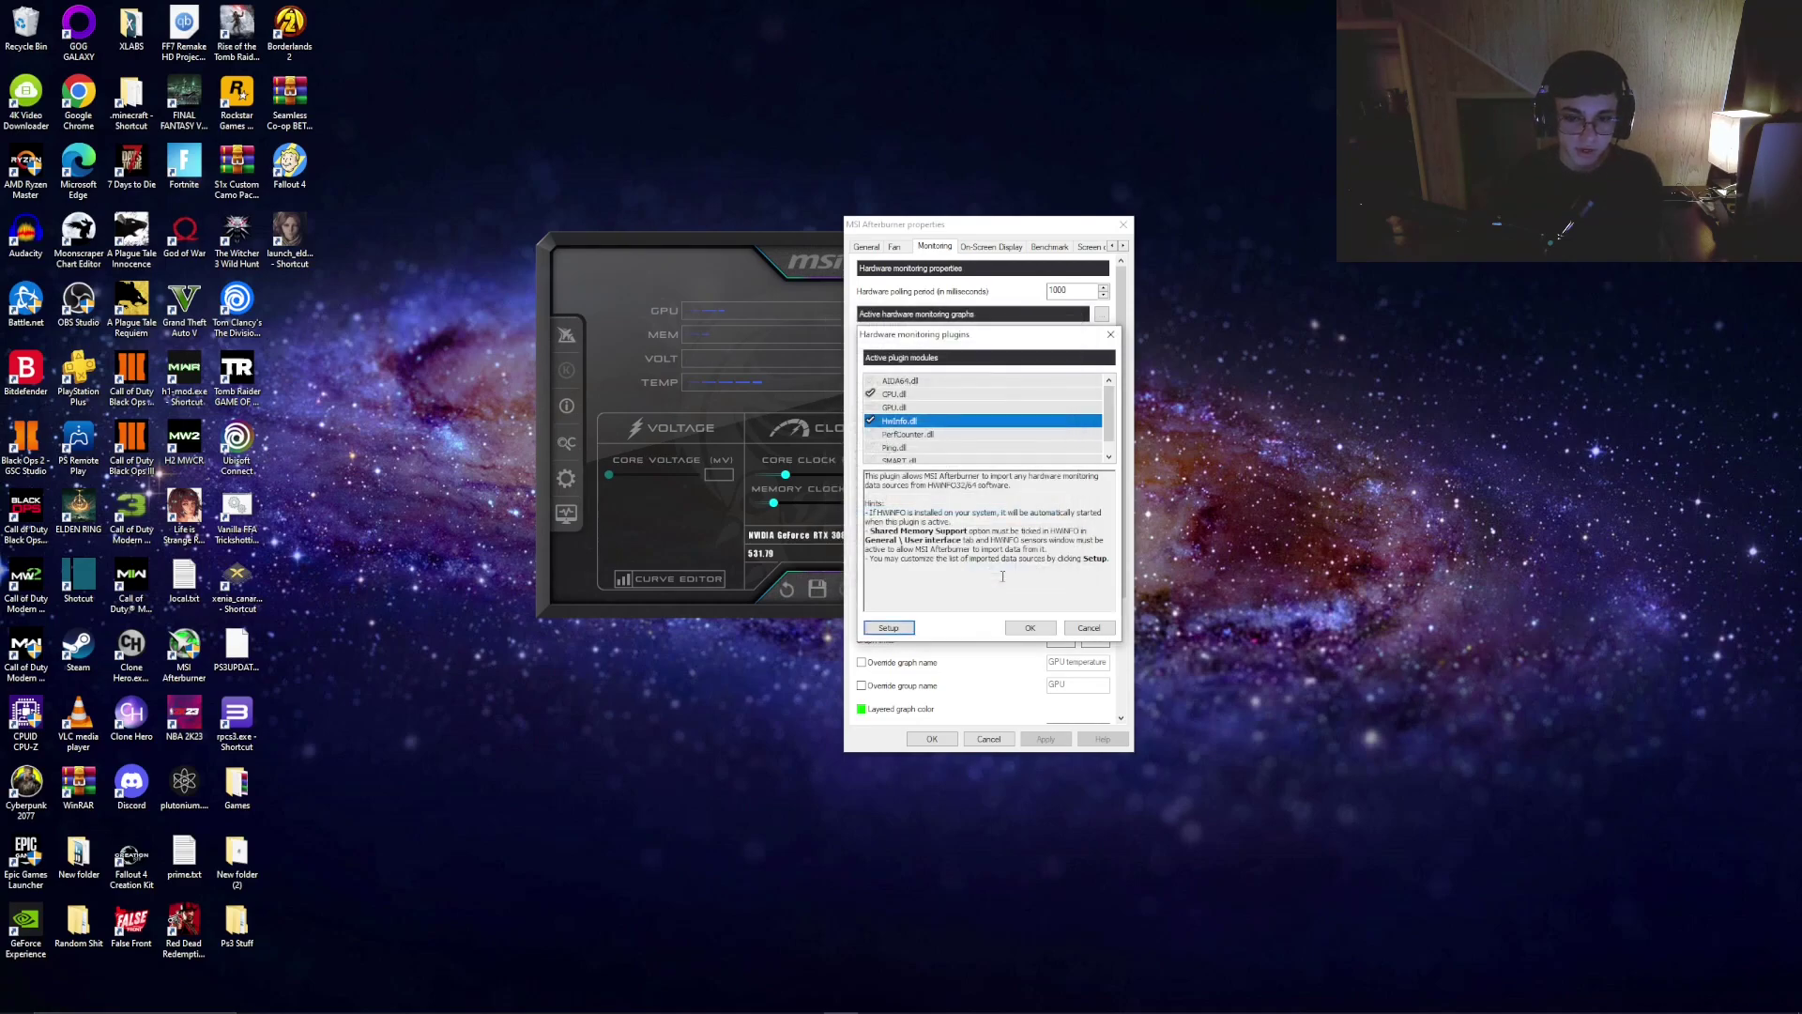
Step: Confirm the plugins, select the CPU temperature graph and leave its provider as CPU.dll
{"action": "left_click", "coordinate": [1030, 627]}
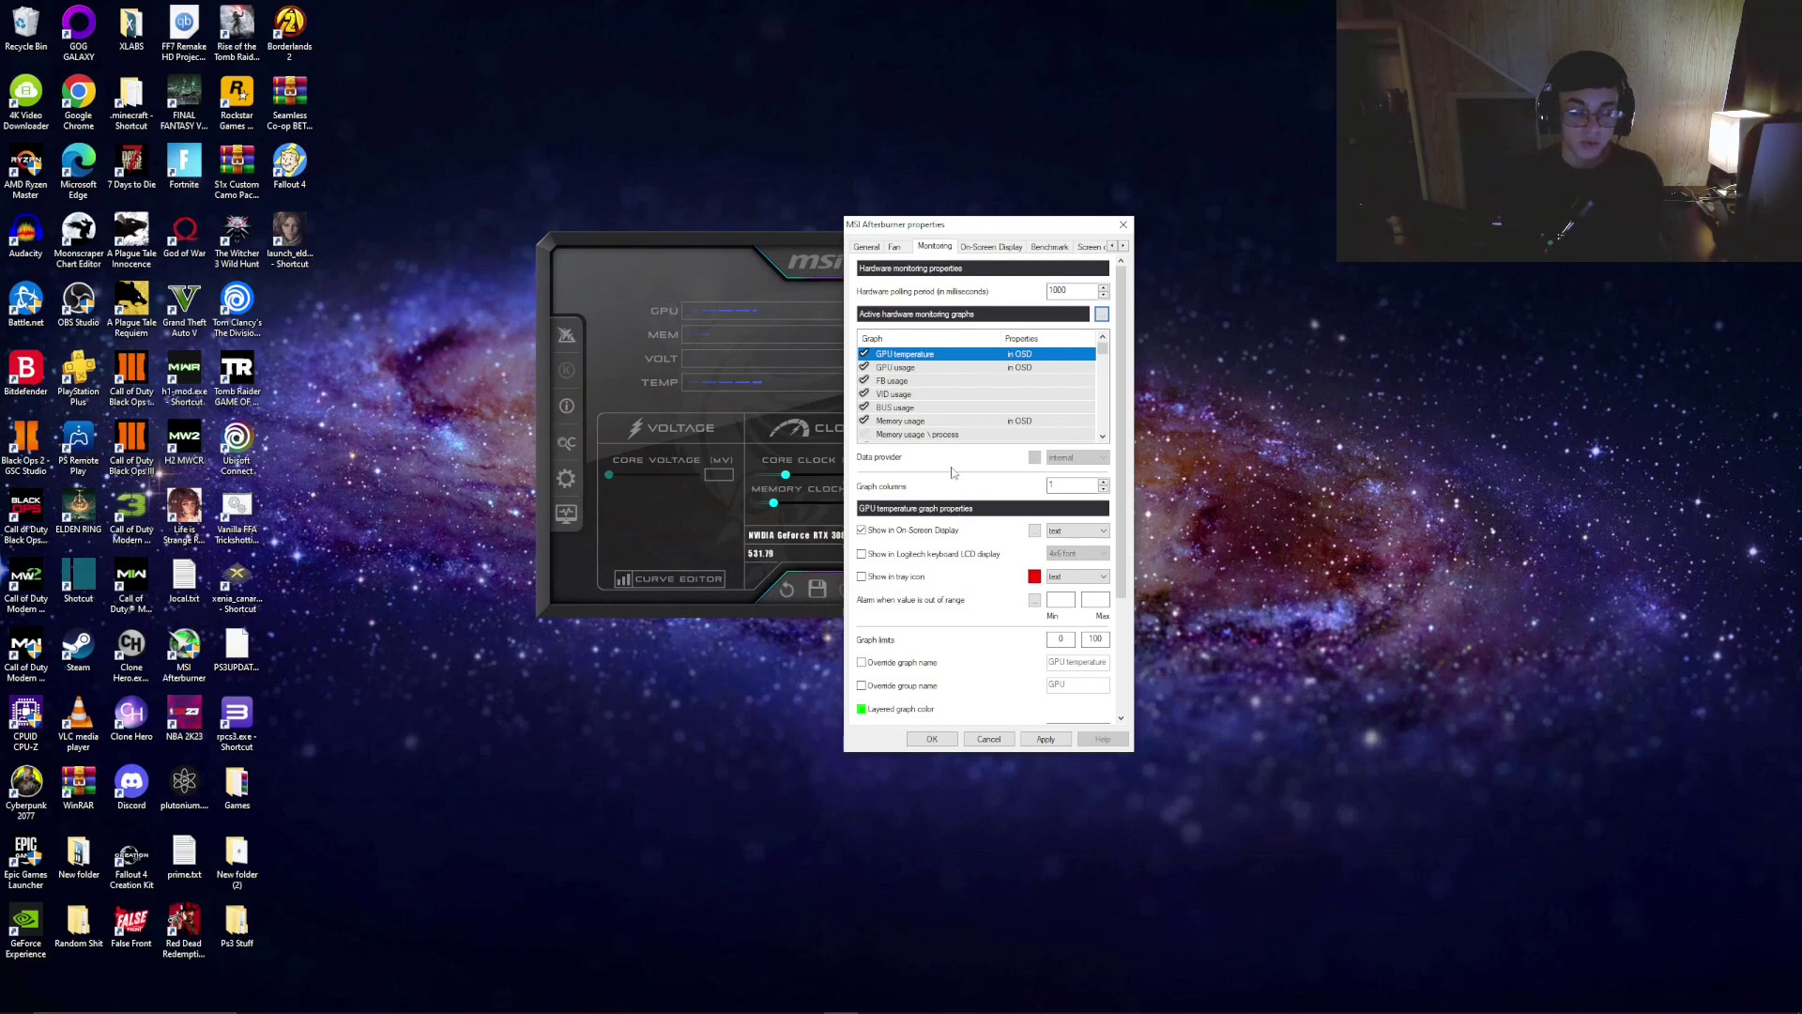
{"action": "scroll", "coordinate": [954, 398], "scroll_direction": "down", "scroll_amount": 5}
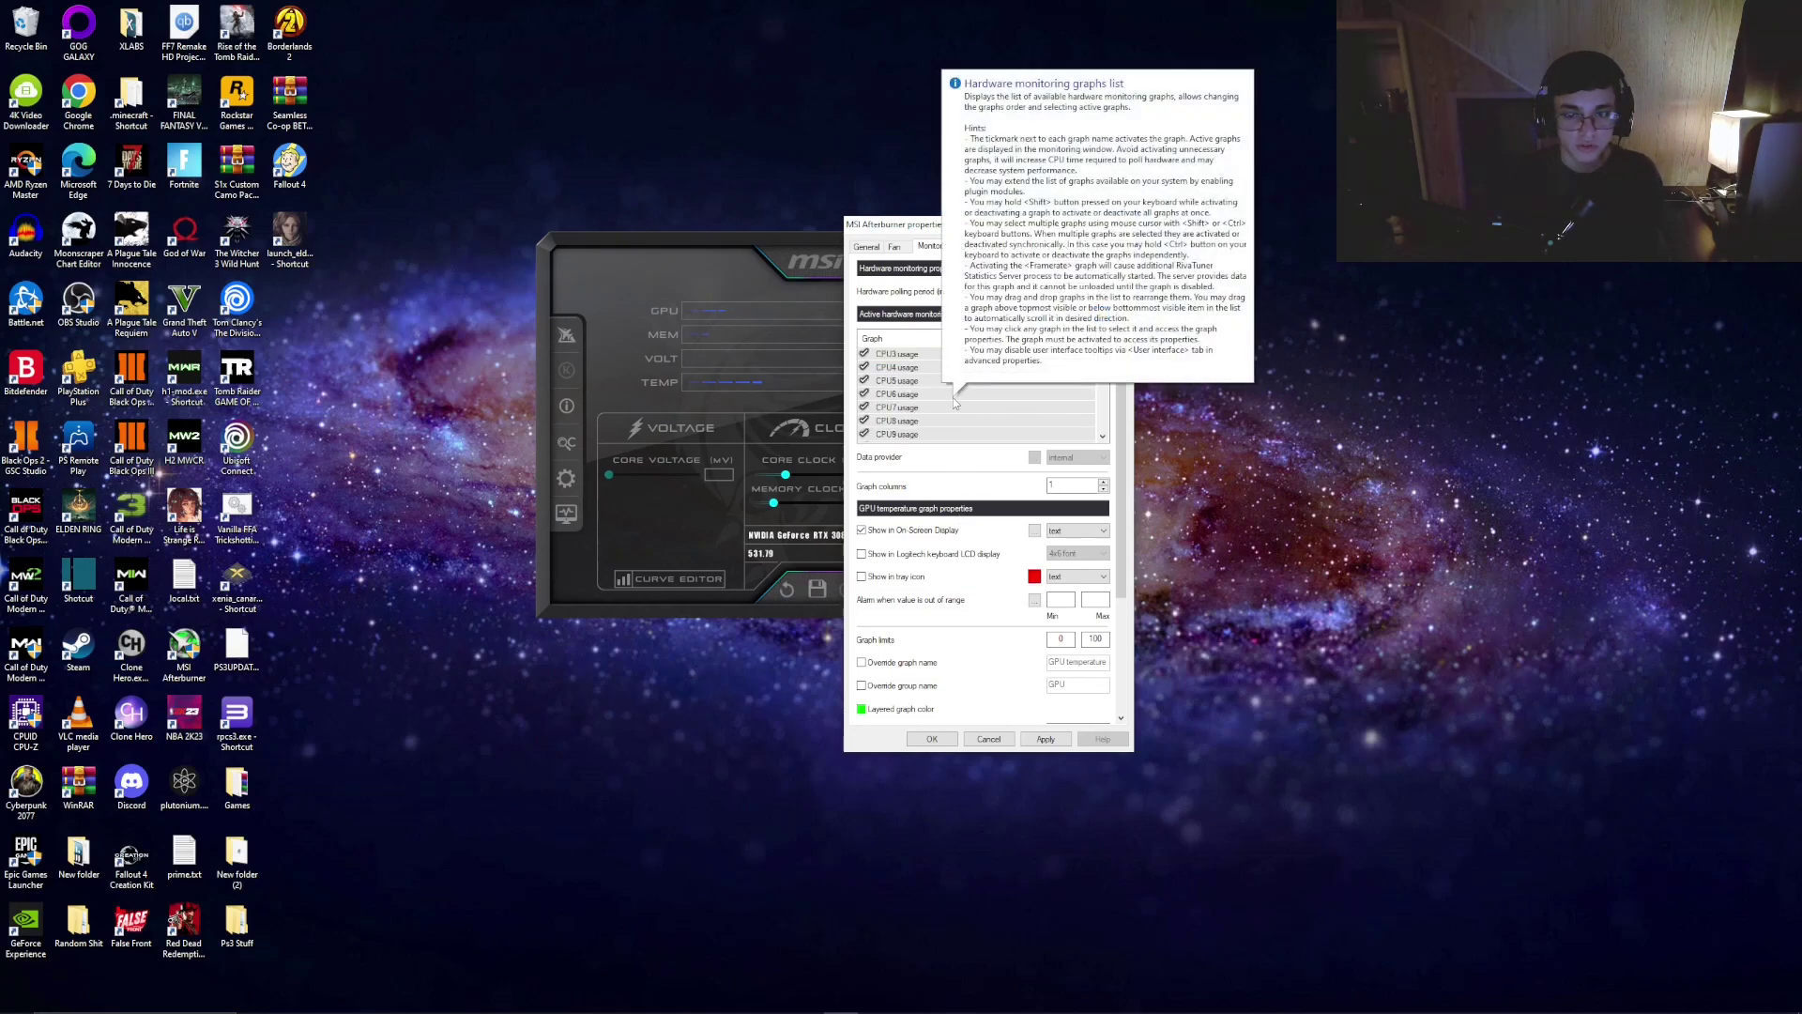
{"action": "scroll", "coordinate": [955, 402], "scroll_direction": "down", "scroll_amount": 5}
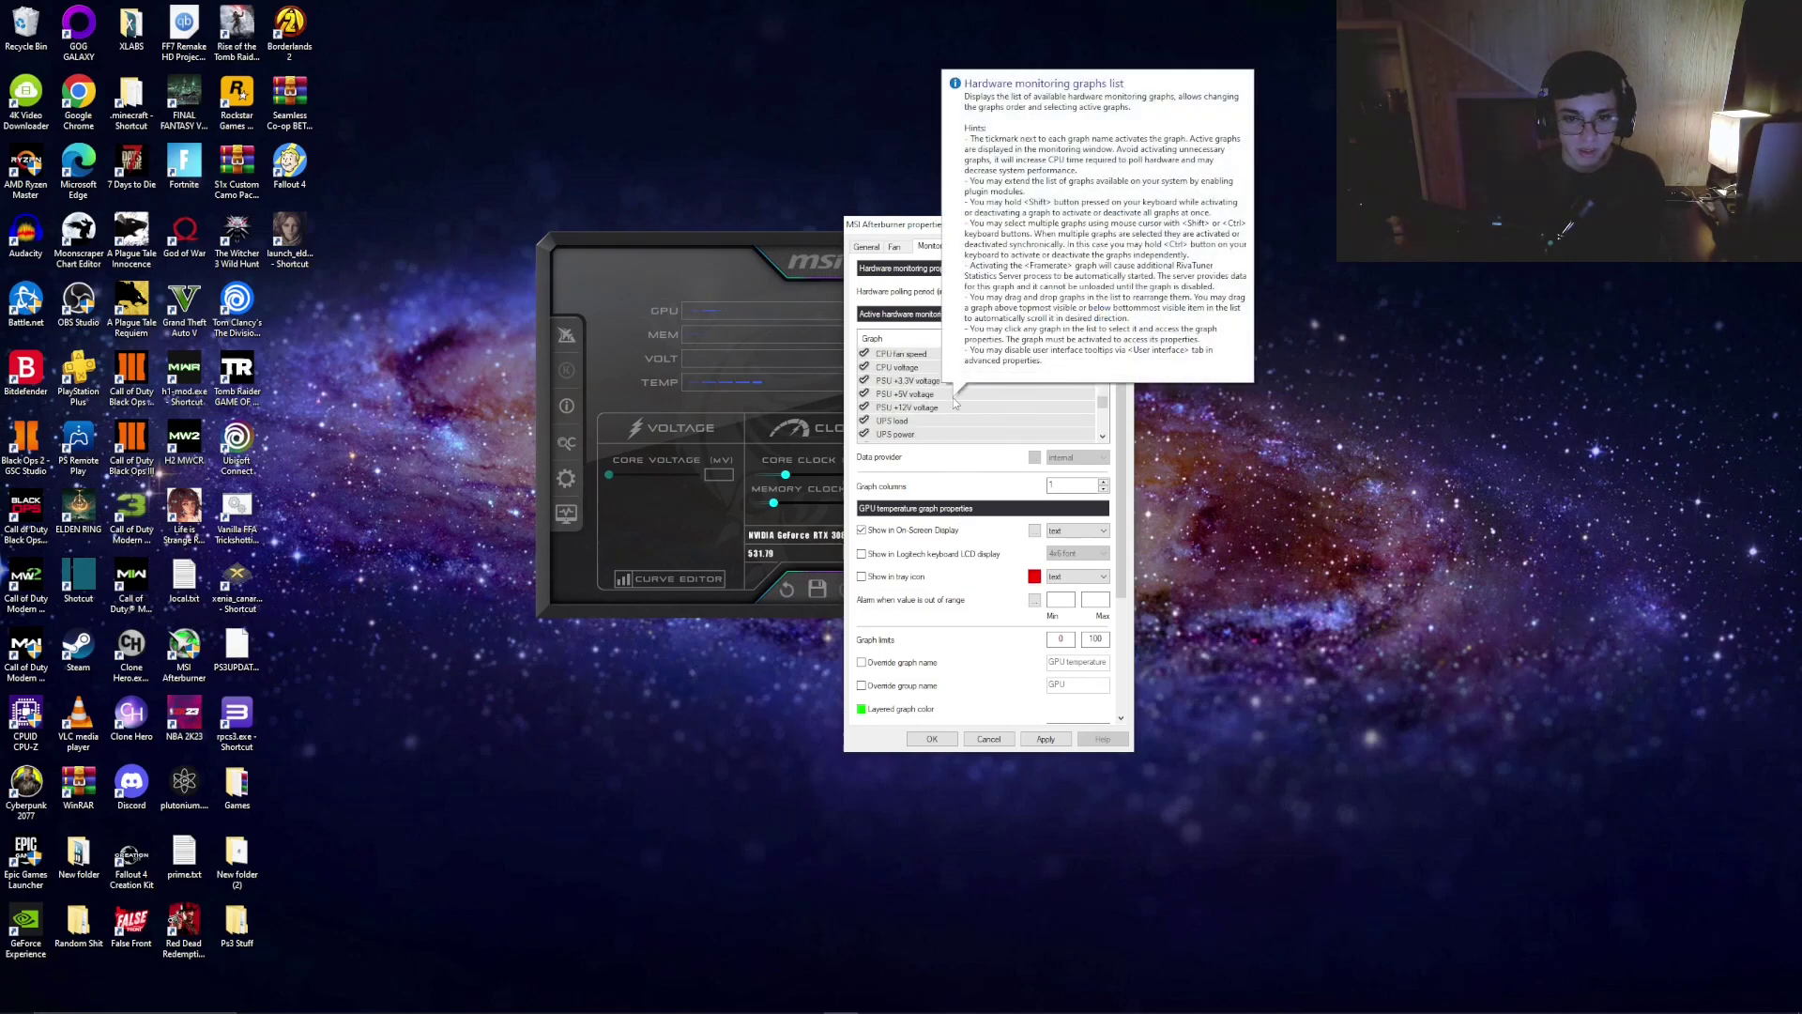
{"action": "scroll", "coordinate": [956, 403], "scroll_direction": "up", "scroll_amount": 1}
{"action": "left_click", "coordinate": [918, 381]}
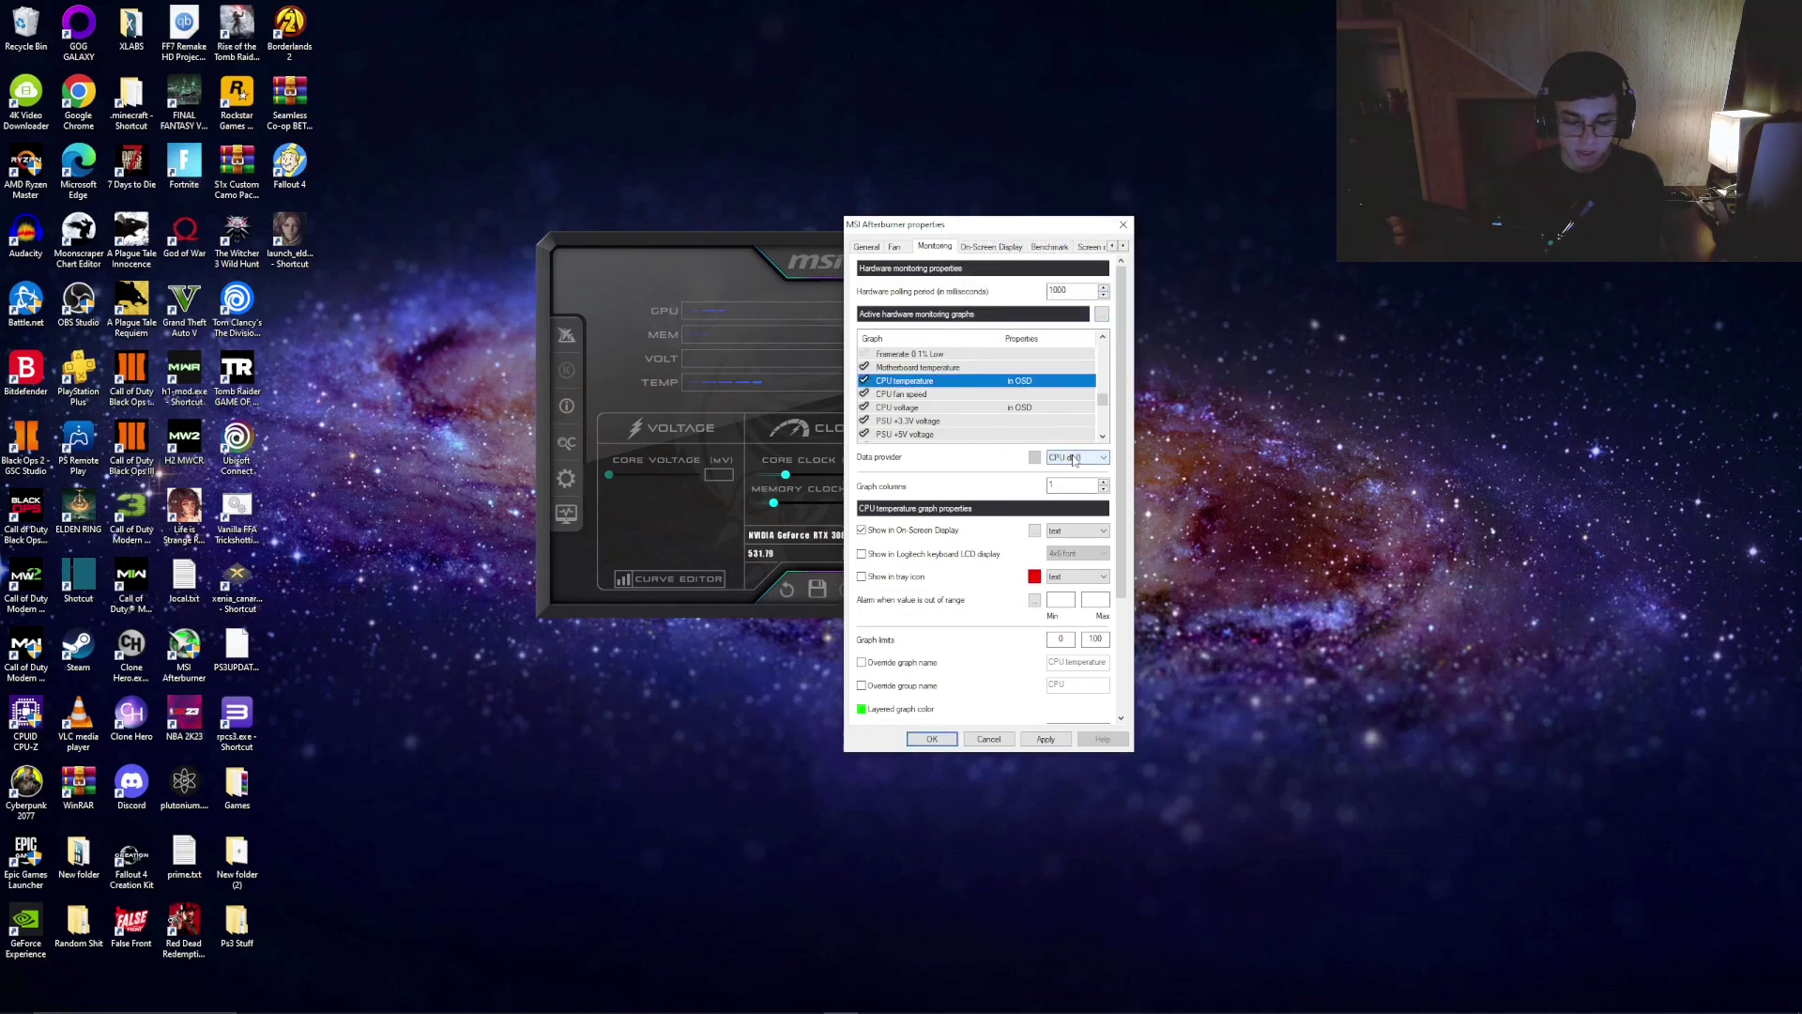
{"action": "mouse_move", "coordinate": [1077, 464]}
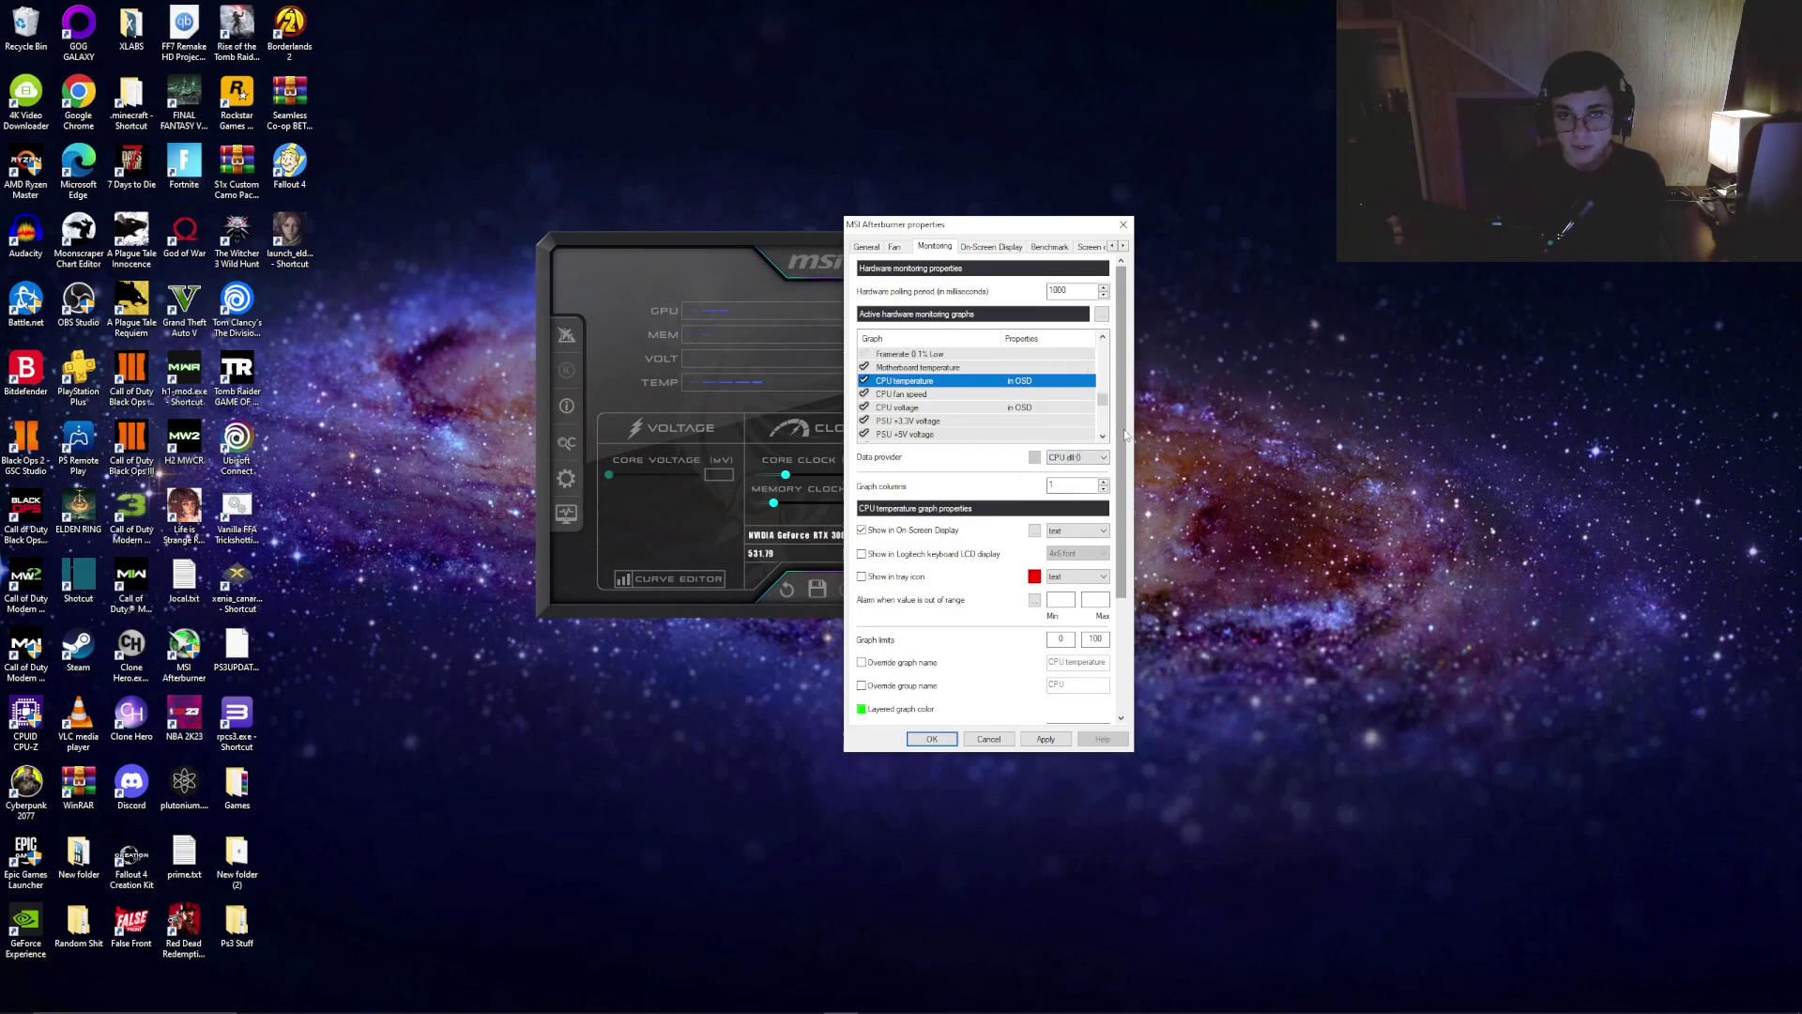
{"action": "left_click", "coordinate": [1062, 460]}
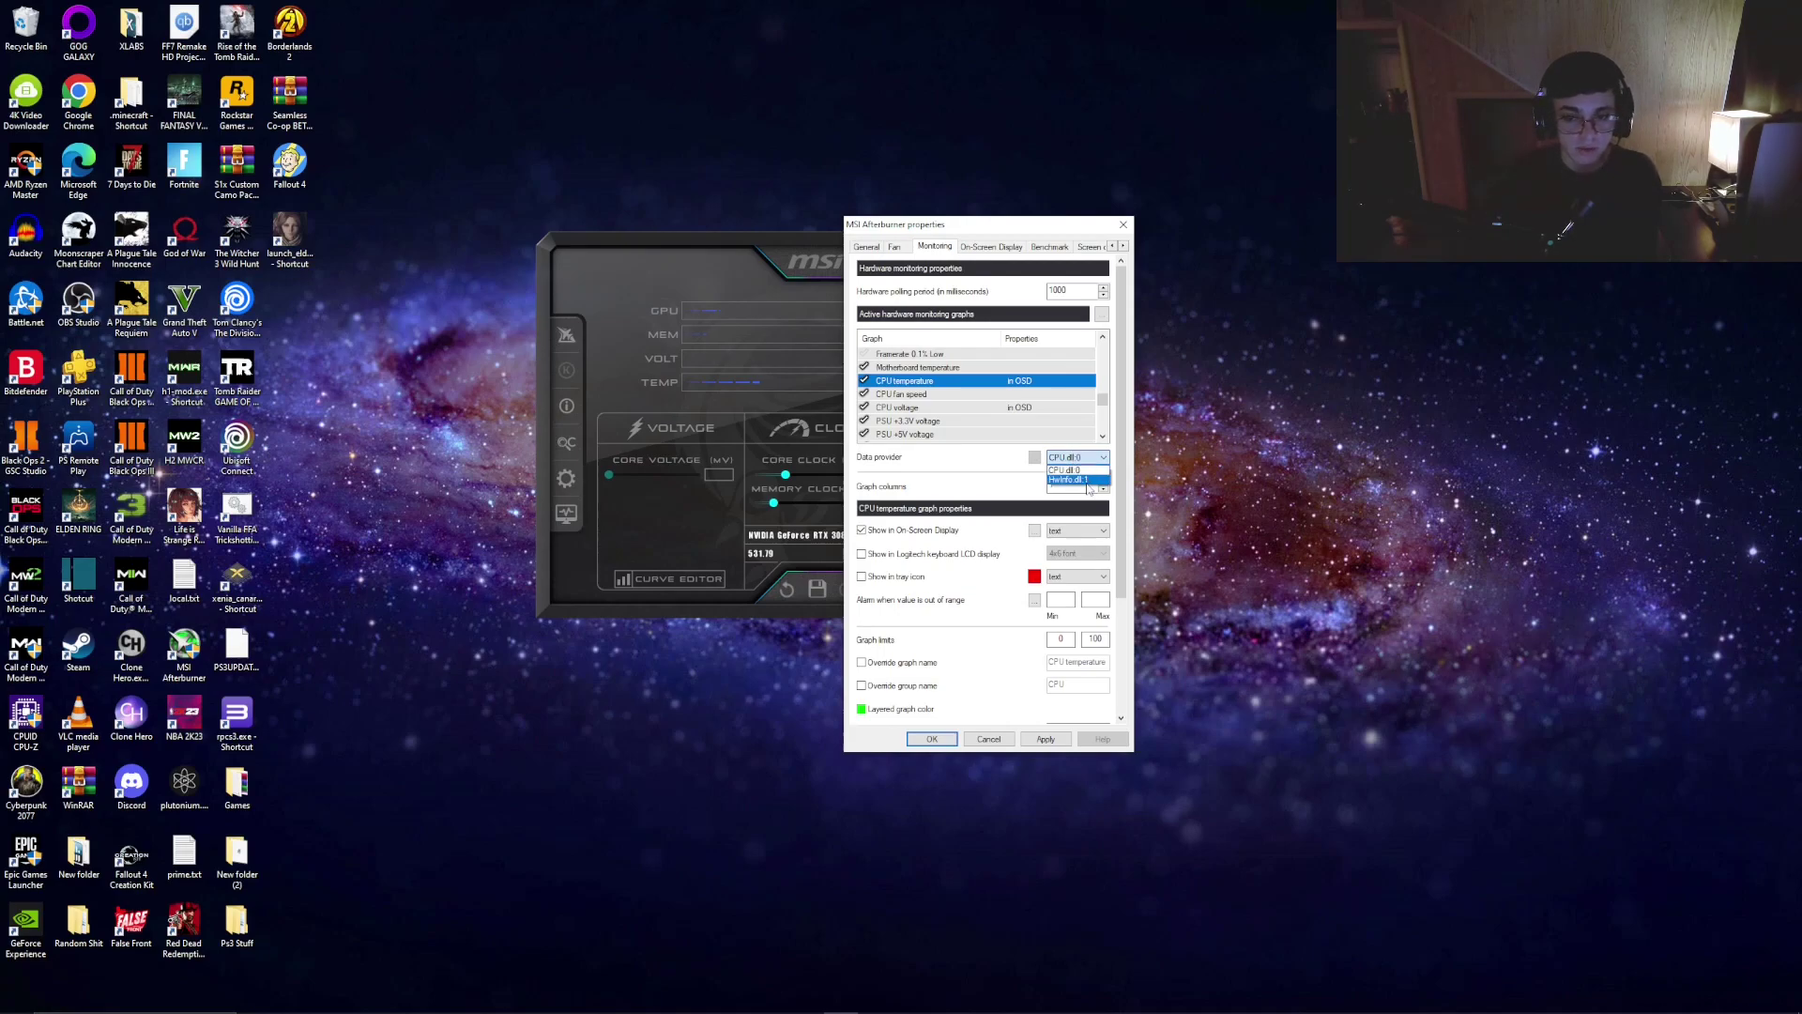
{"action": "left_click", "coordinate": [1086, 471]}
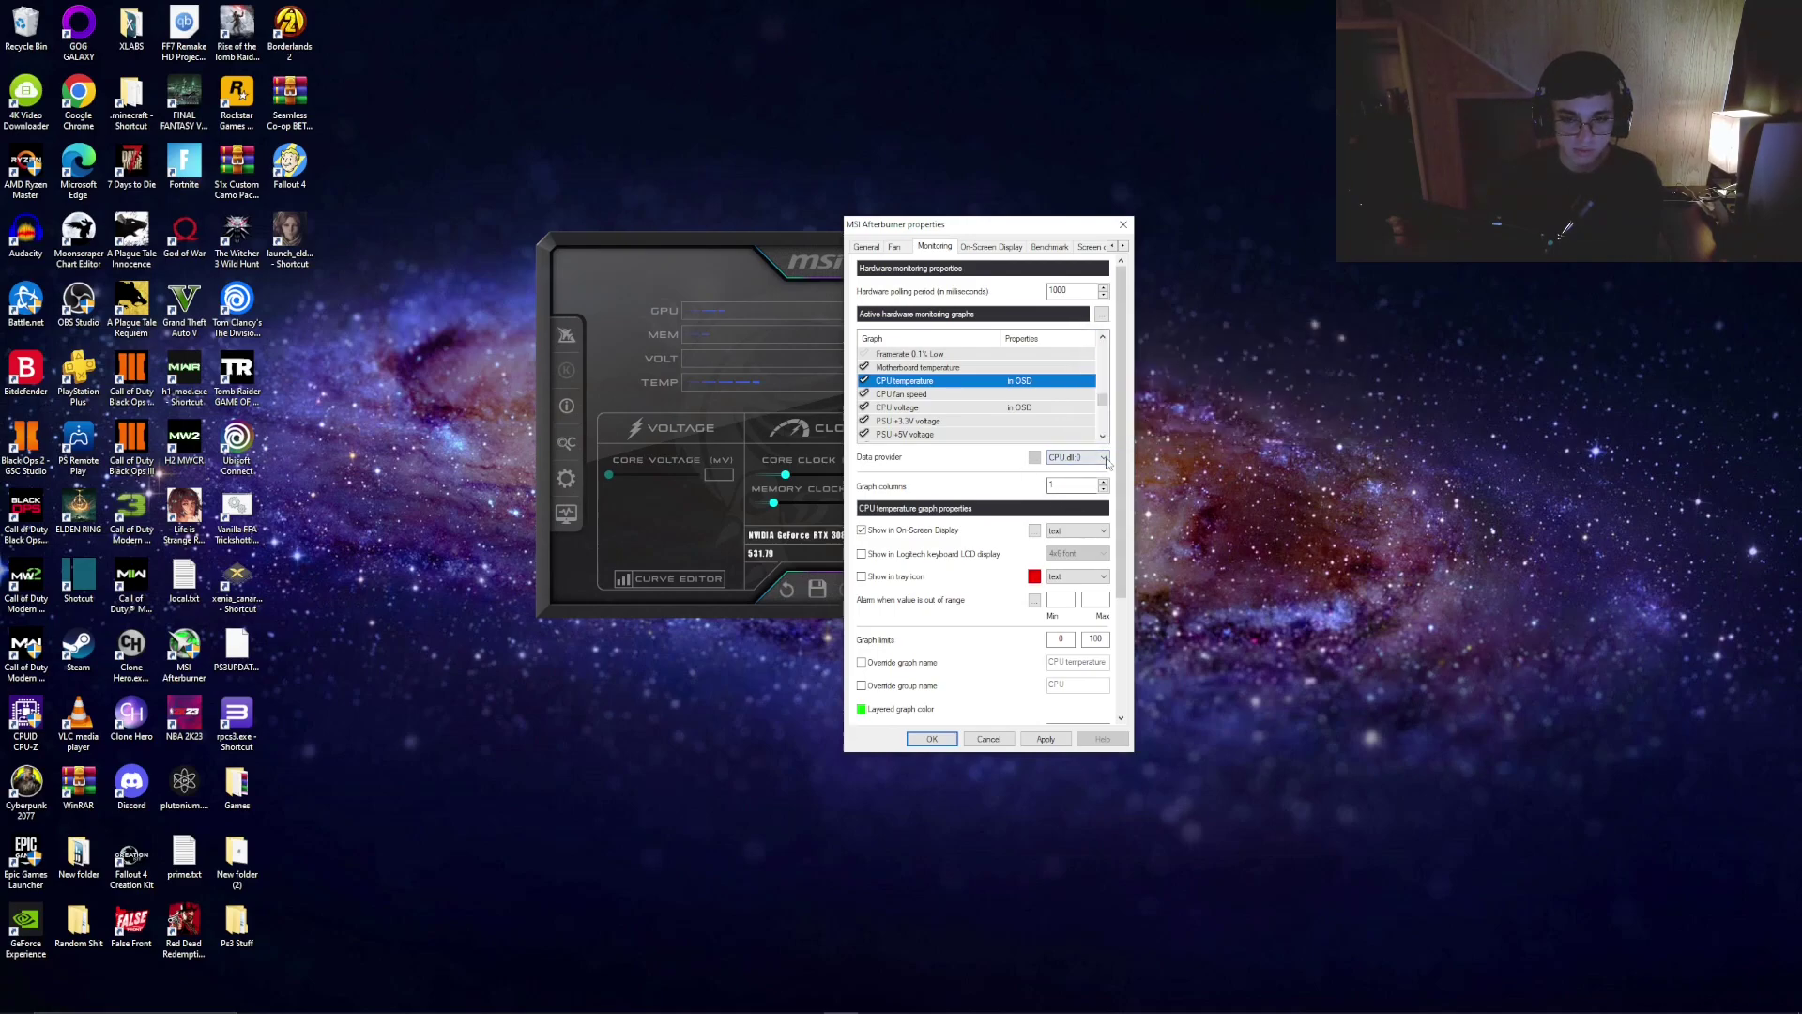
Step: Untick On-Screen Display for CPU temperature and open CPU Die (average)'s data source settings
{"action": "left_click", "coordinate": [861, 530]}
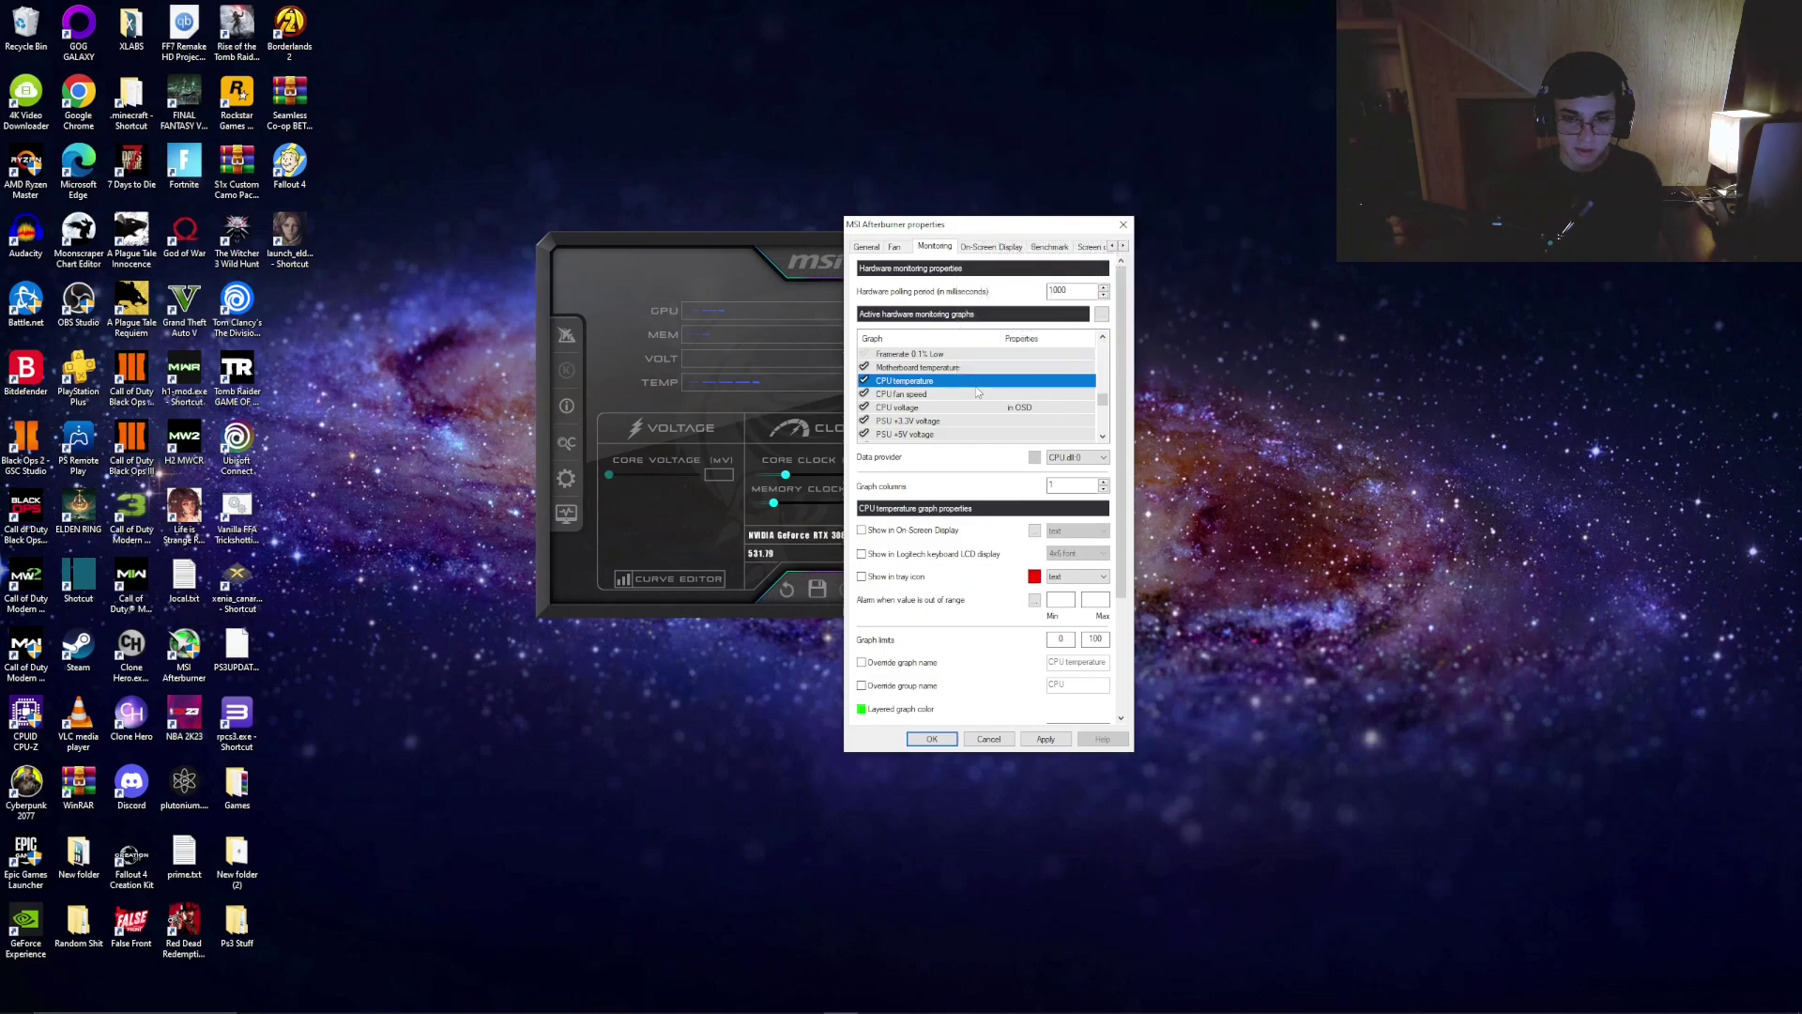
{"action": "scroll", "coordinate": [995, 395], "scroll_direction": "down", "scroll_amount": 5}
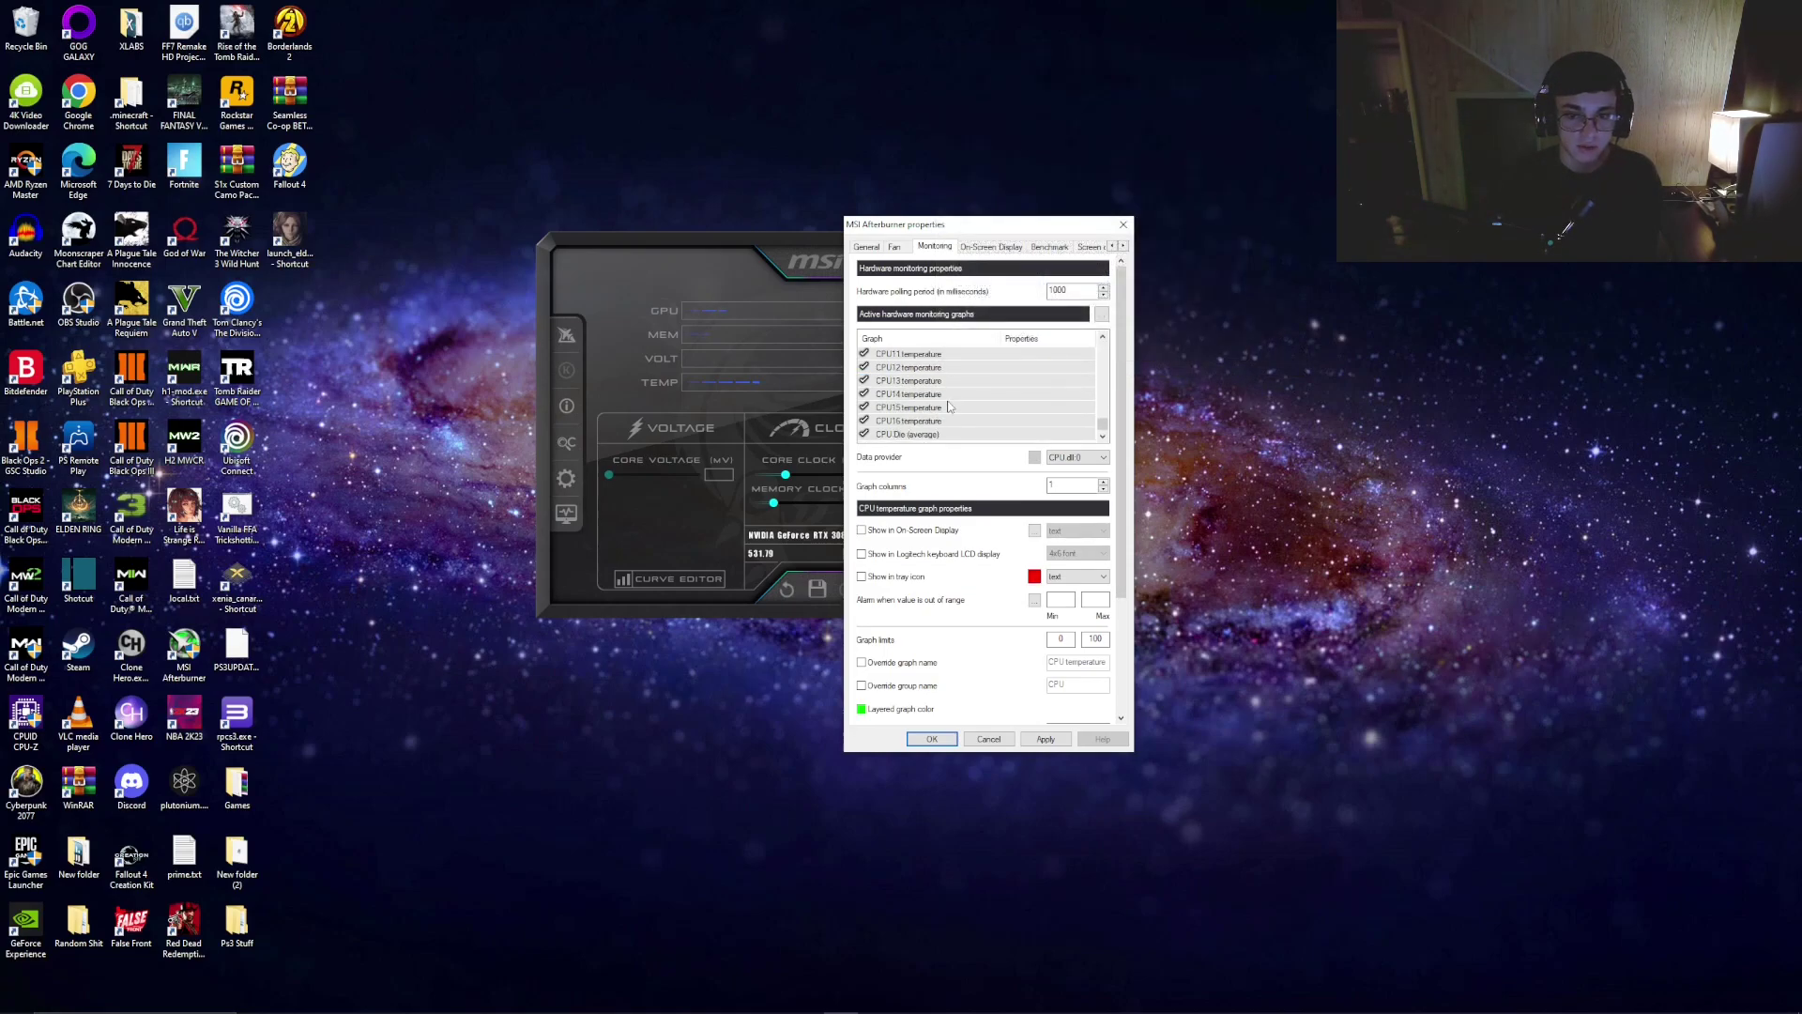
{"action": "left_click", "coordinate": [923, 435]}
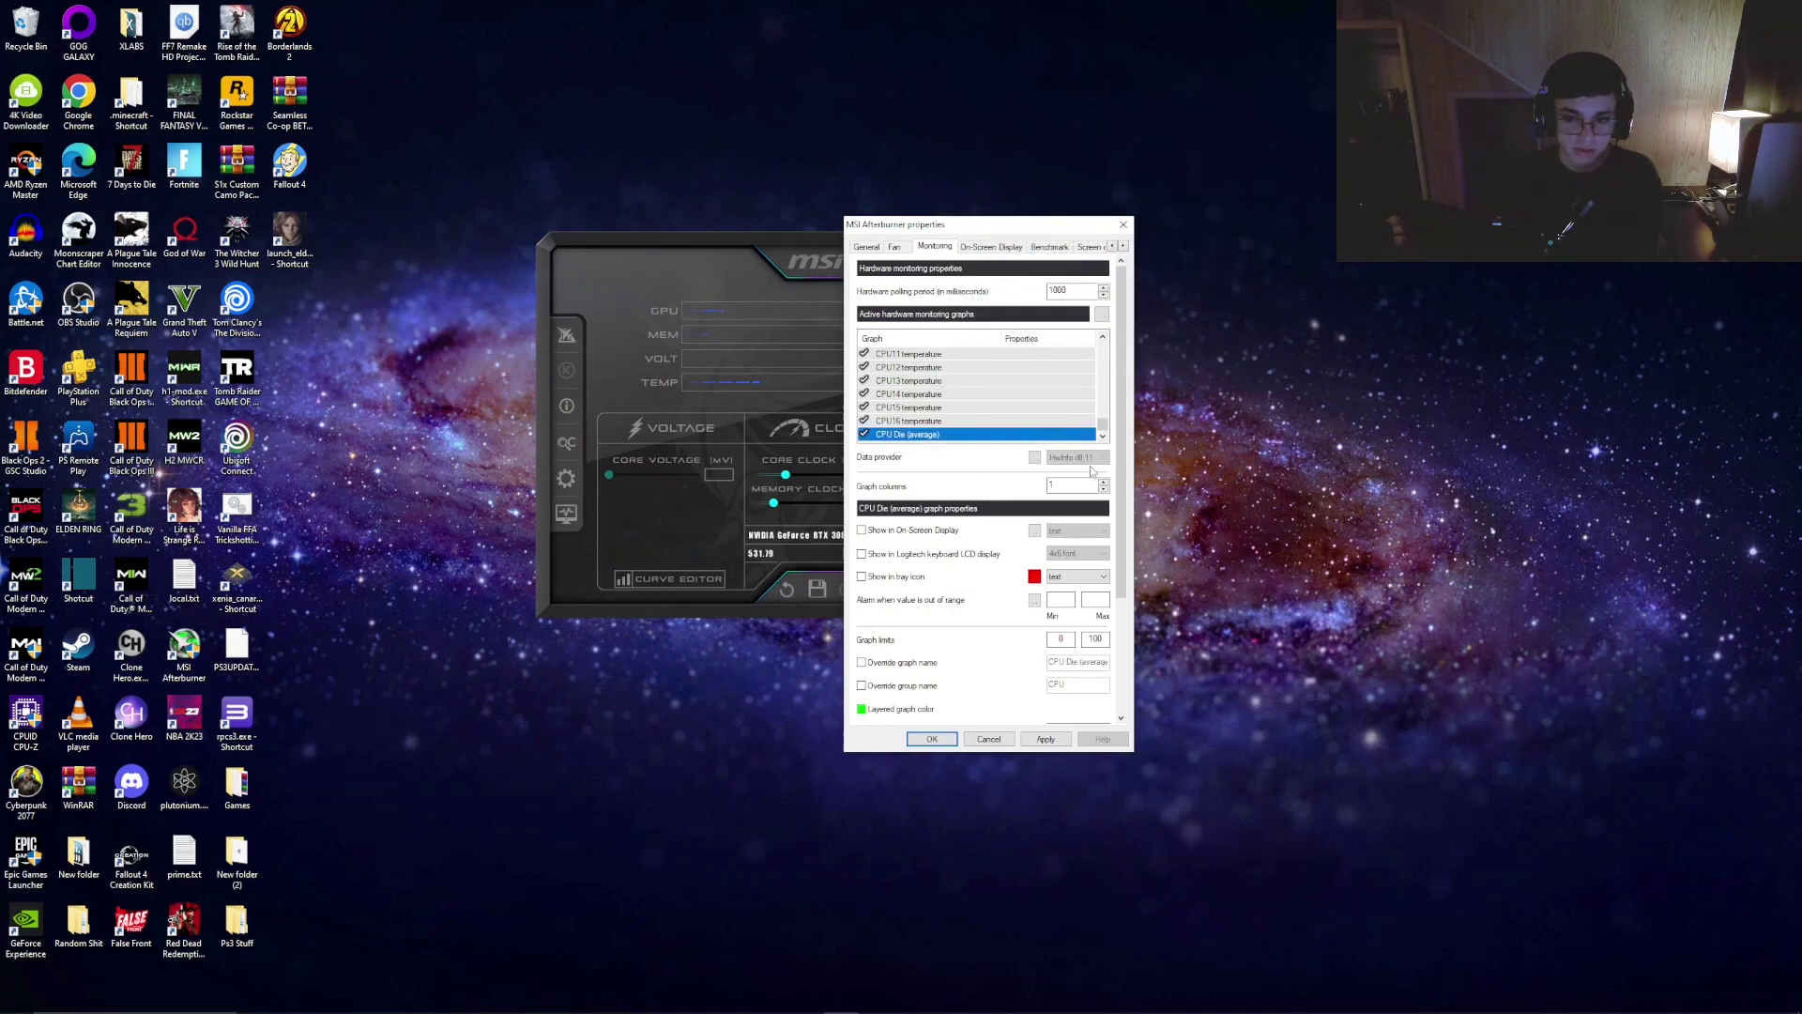
{"action": "left_click", "coordinate": [1034, 458]}
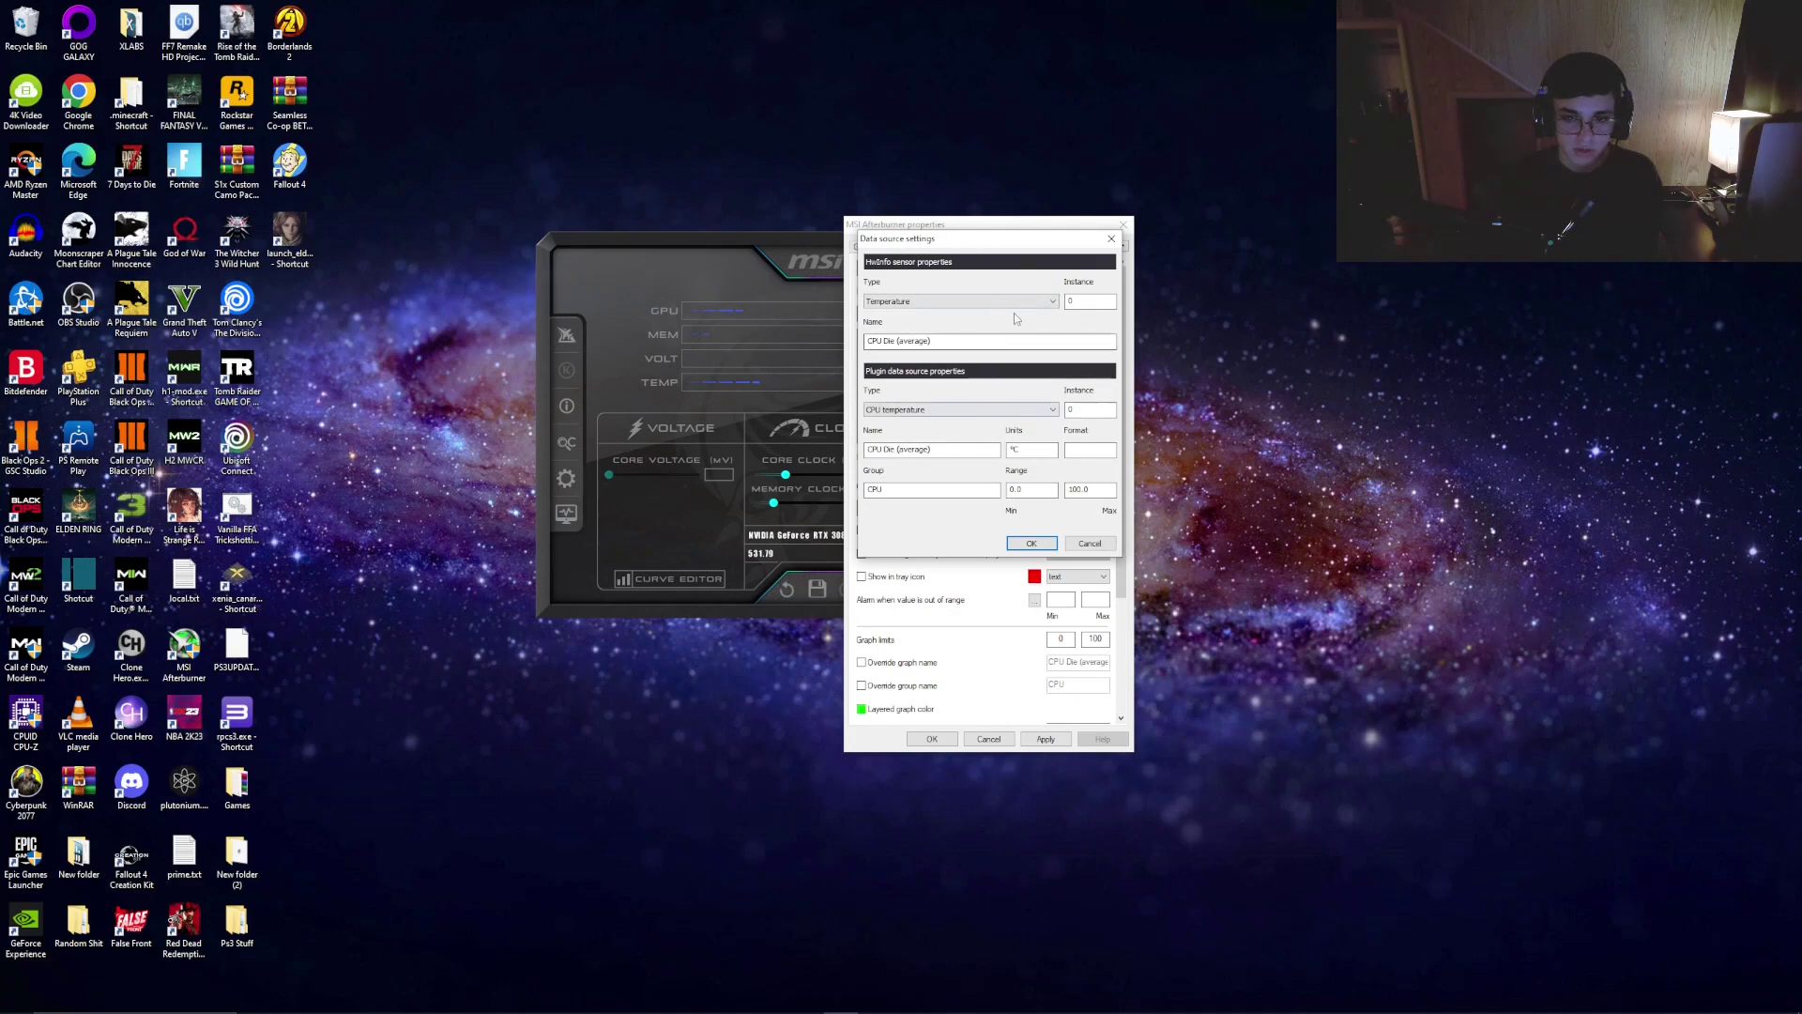
Step: Keep sensor type Temperature and plugin type CPU temperature
{"action": "left_click", "coordinate": [965, 301]}
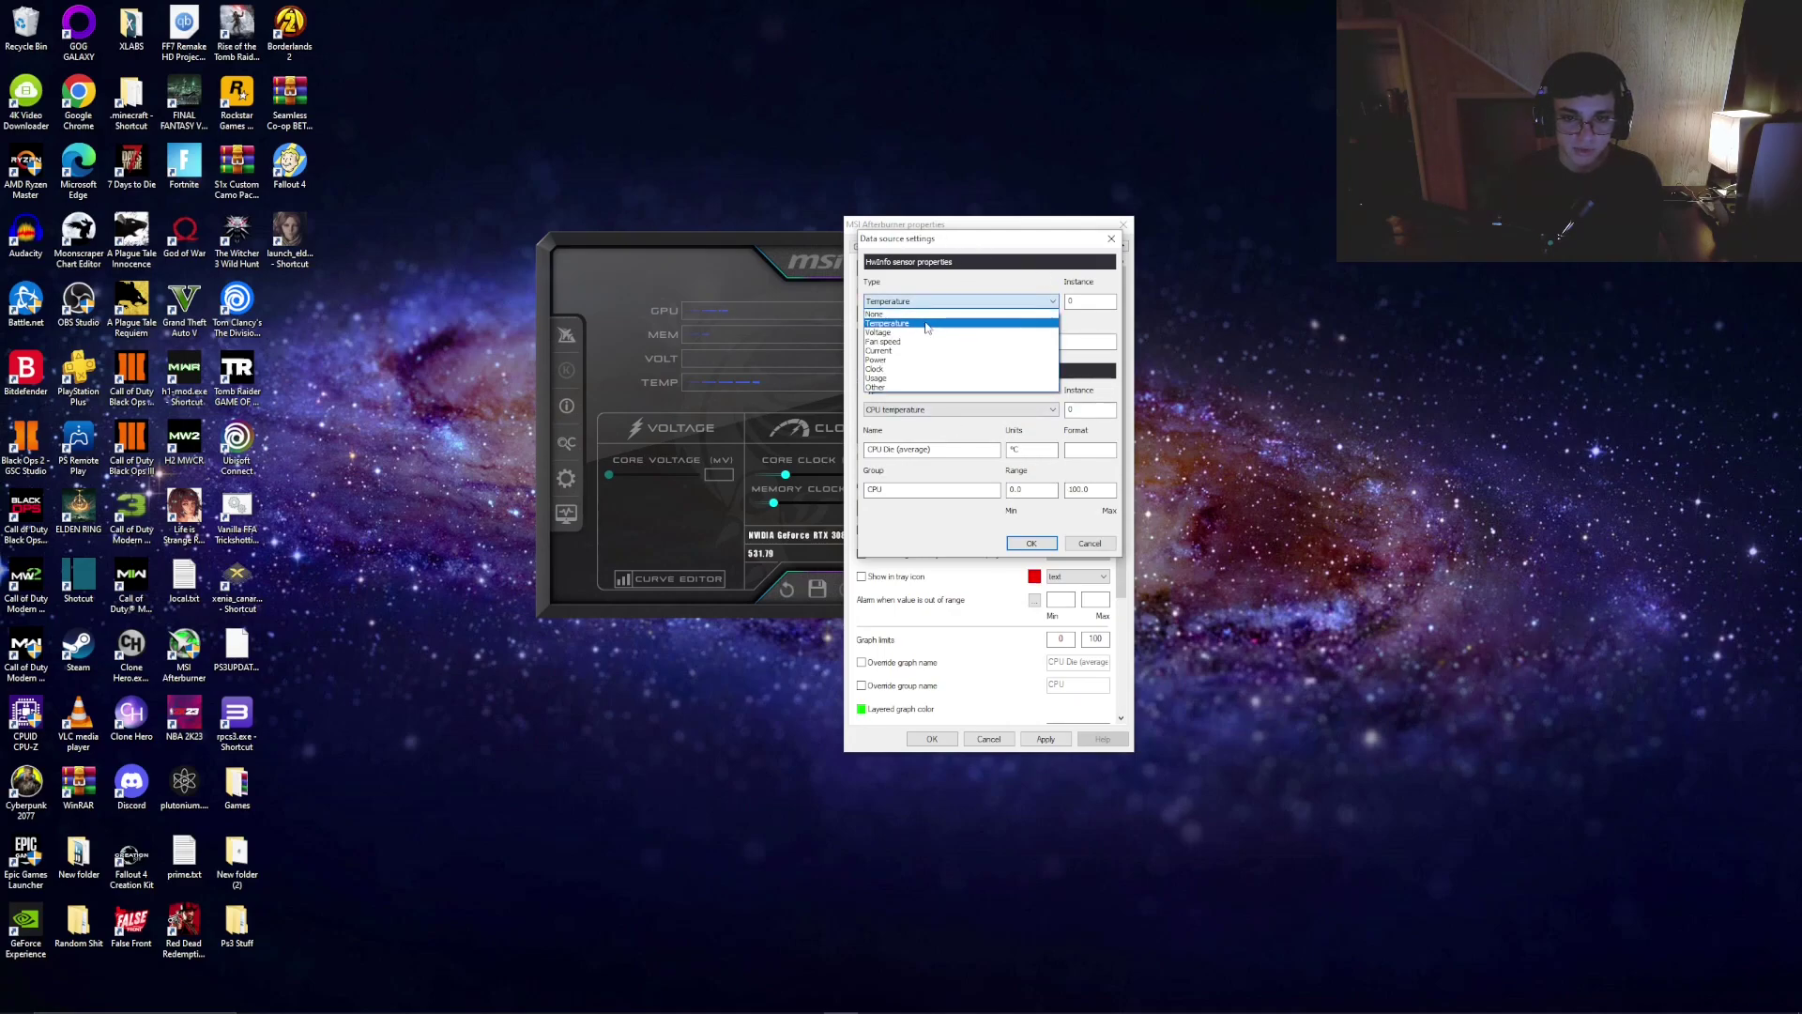
{"action": "left_click", "coordinate": [926, 323]}
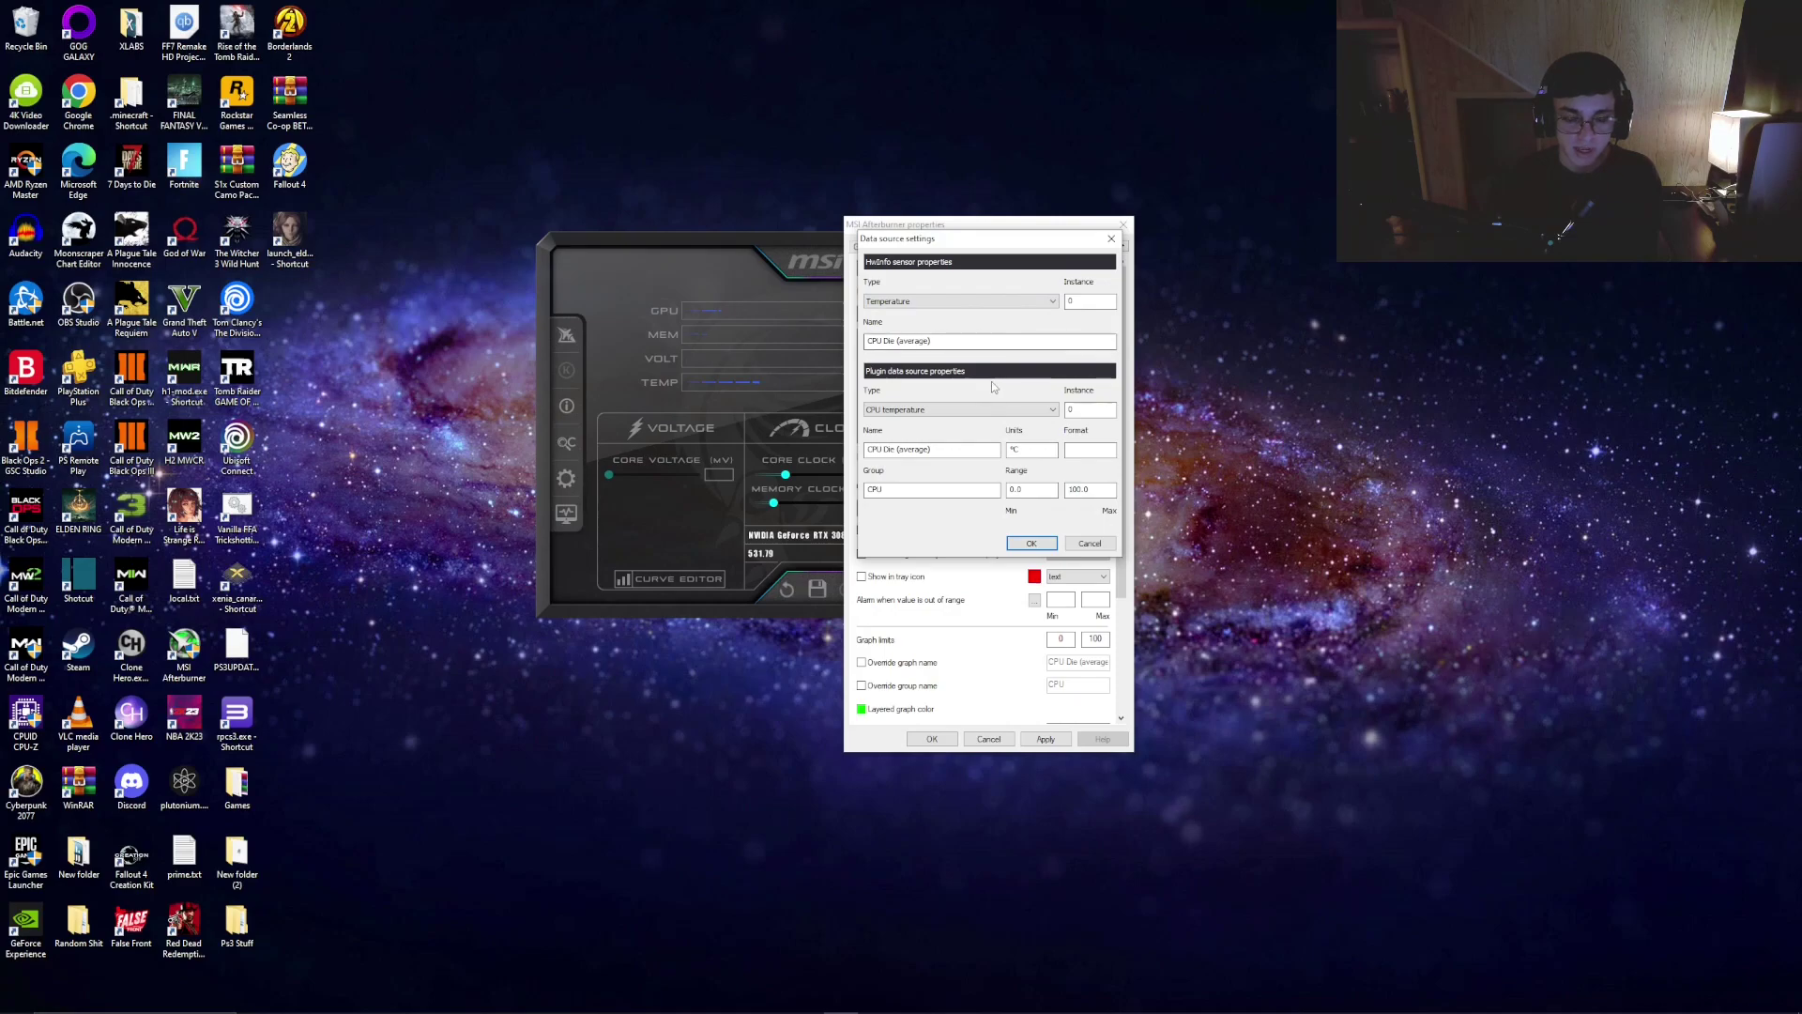
{"action": "left_click", "coordinate": [912, 417]}
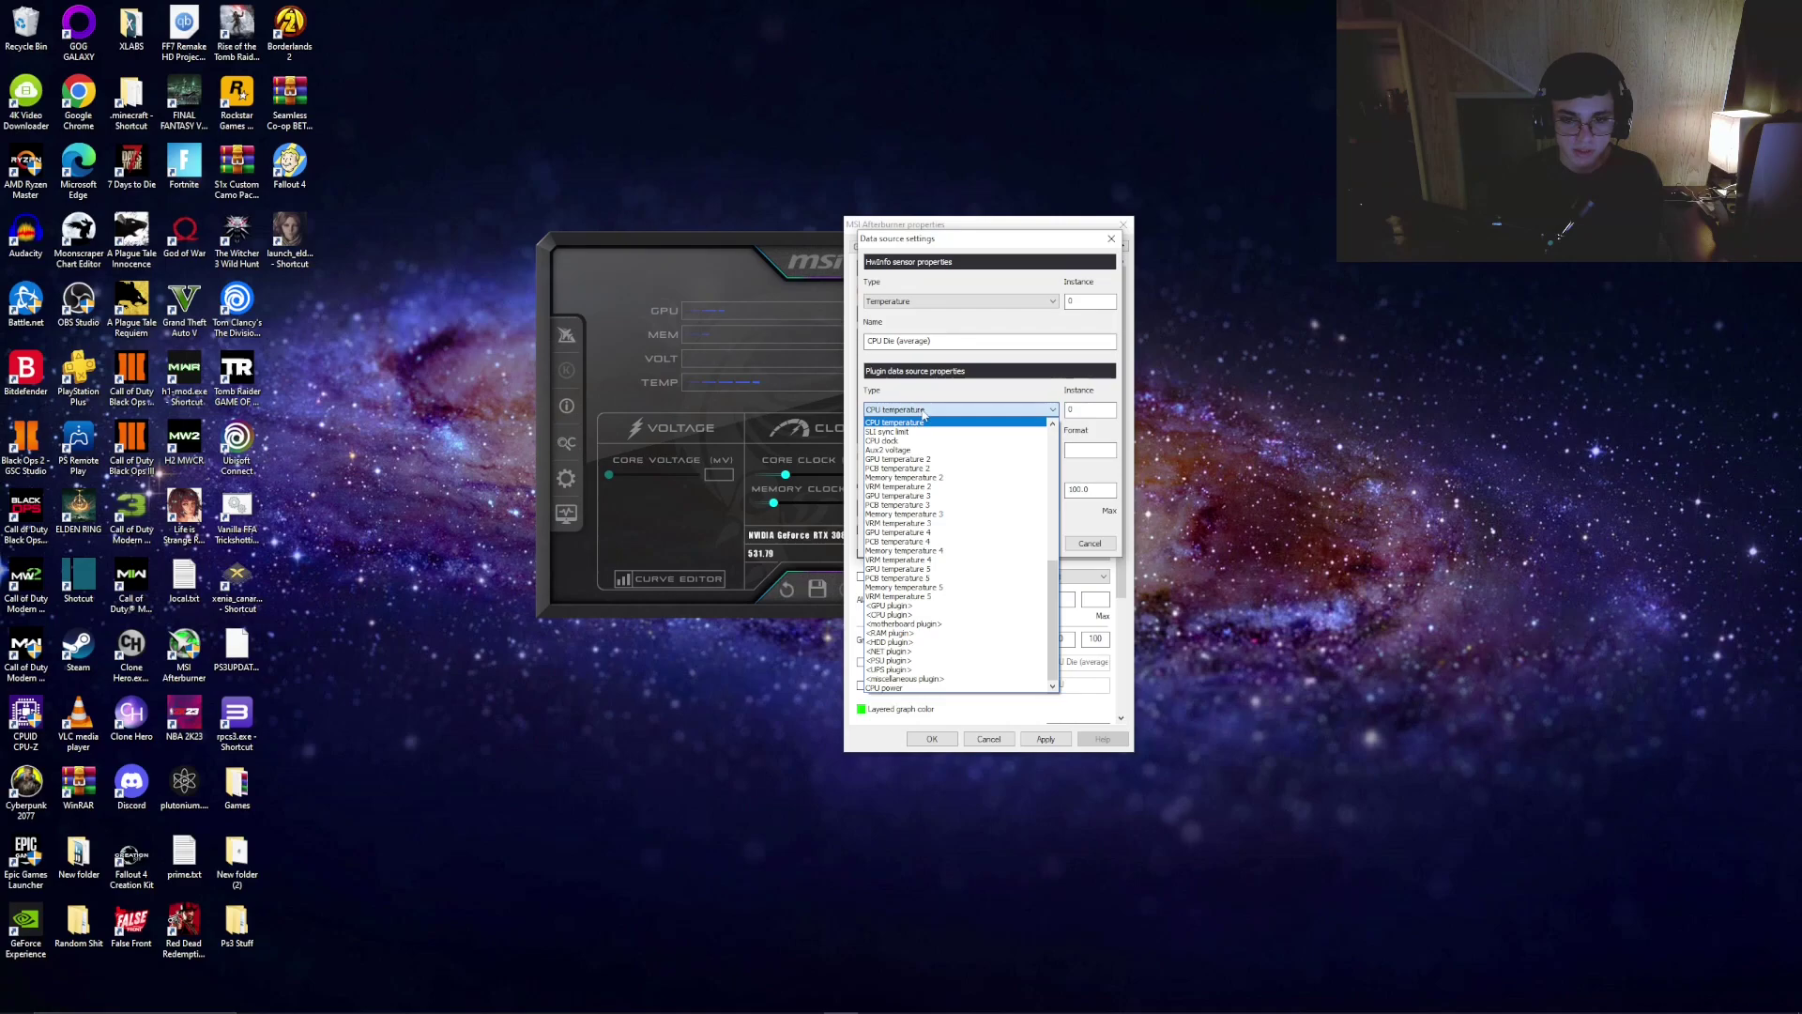
{"action": "left_click", "coordinate": [918, 432]}
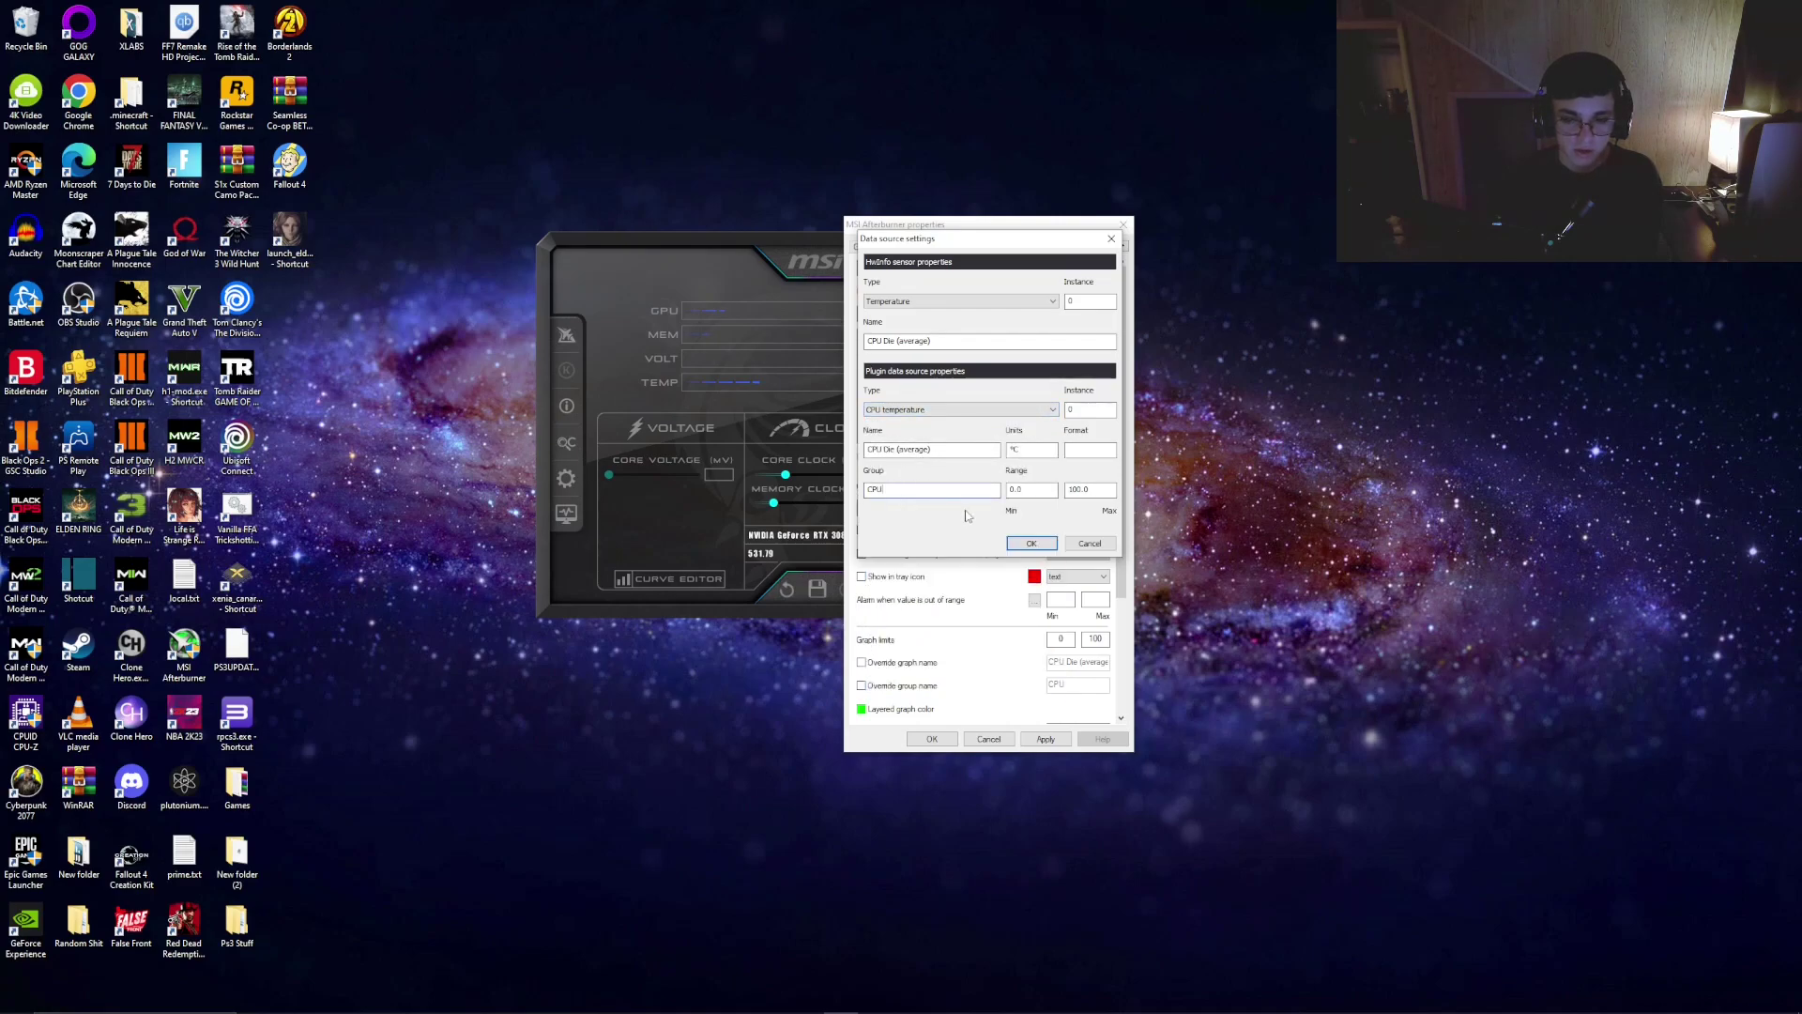
Step: Confirm the data source, show CPU Die (average) in the On-Screen Display, and save
{"action": "left_click", "coordinate": [1032, 544]}
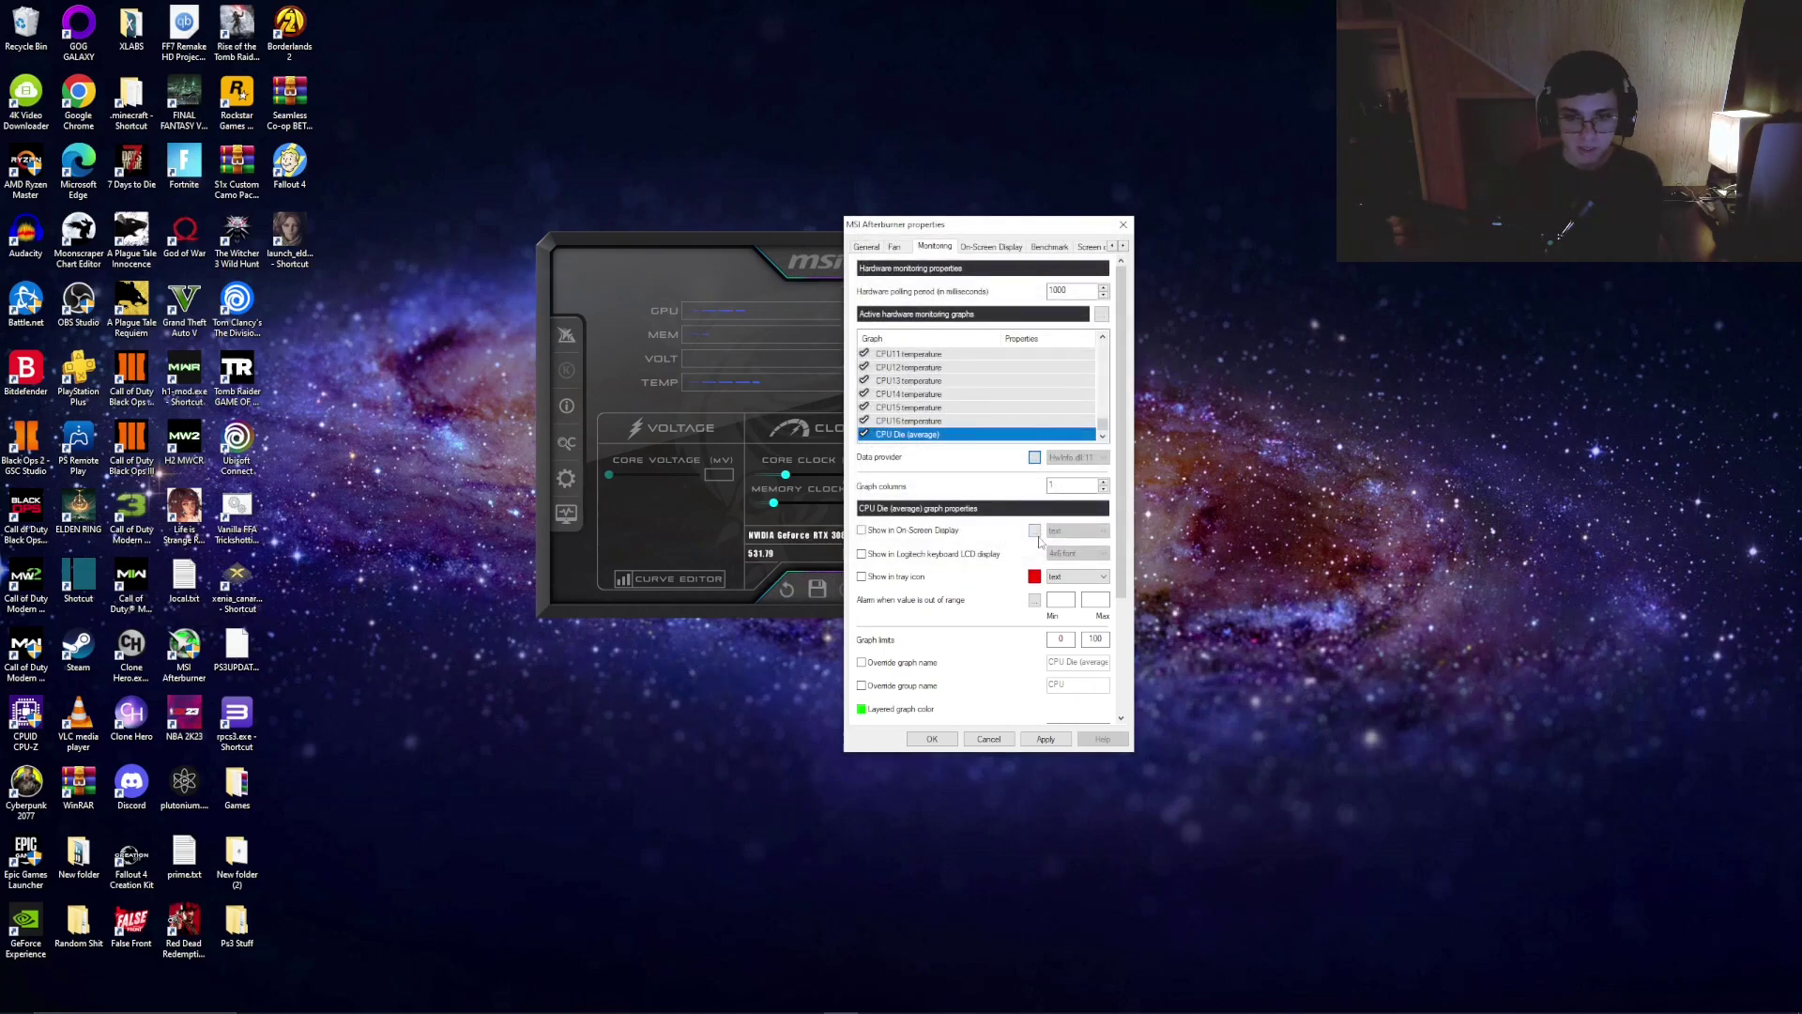
{"action": "left_click", "coordinate": [862, 531]}
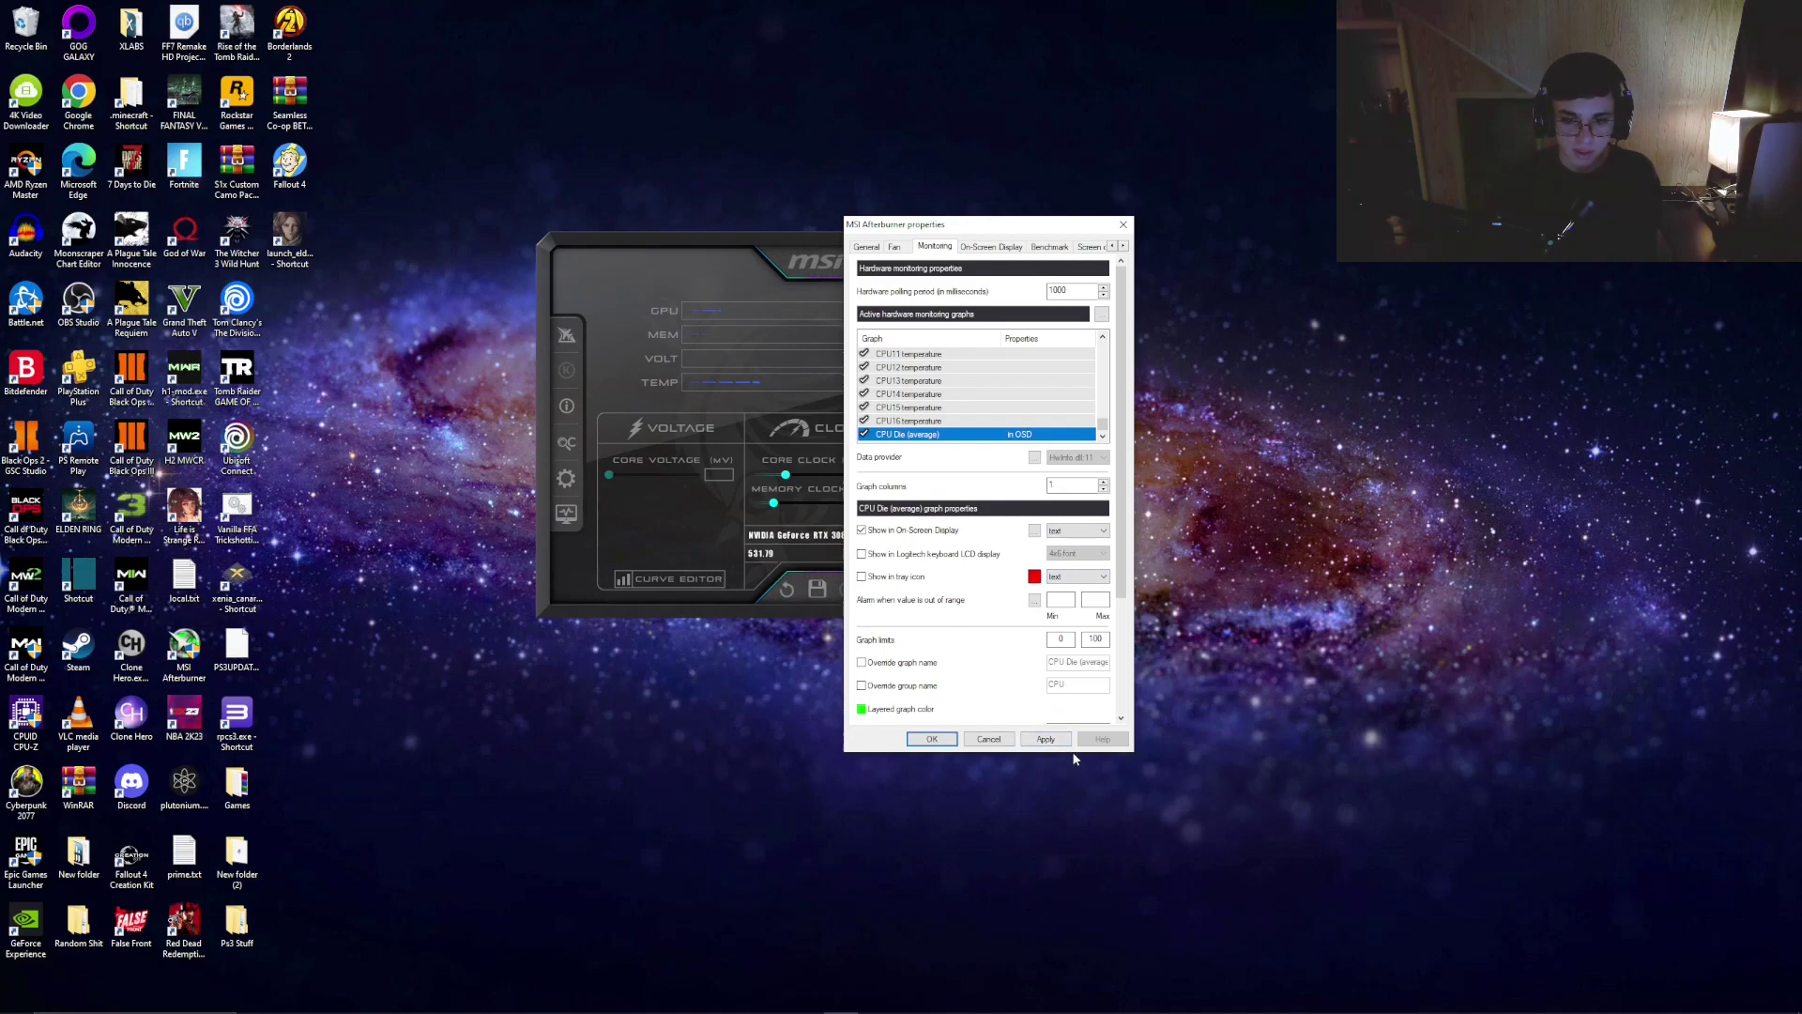
{"action": "left_click", "coordinate": [929, 739]}
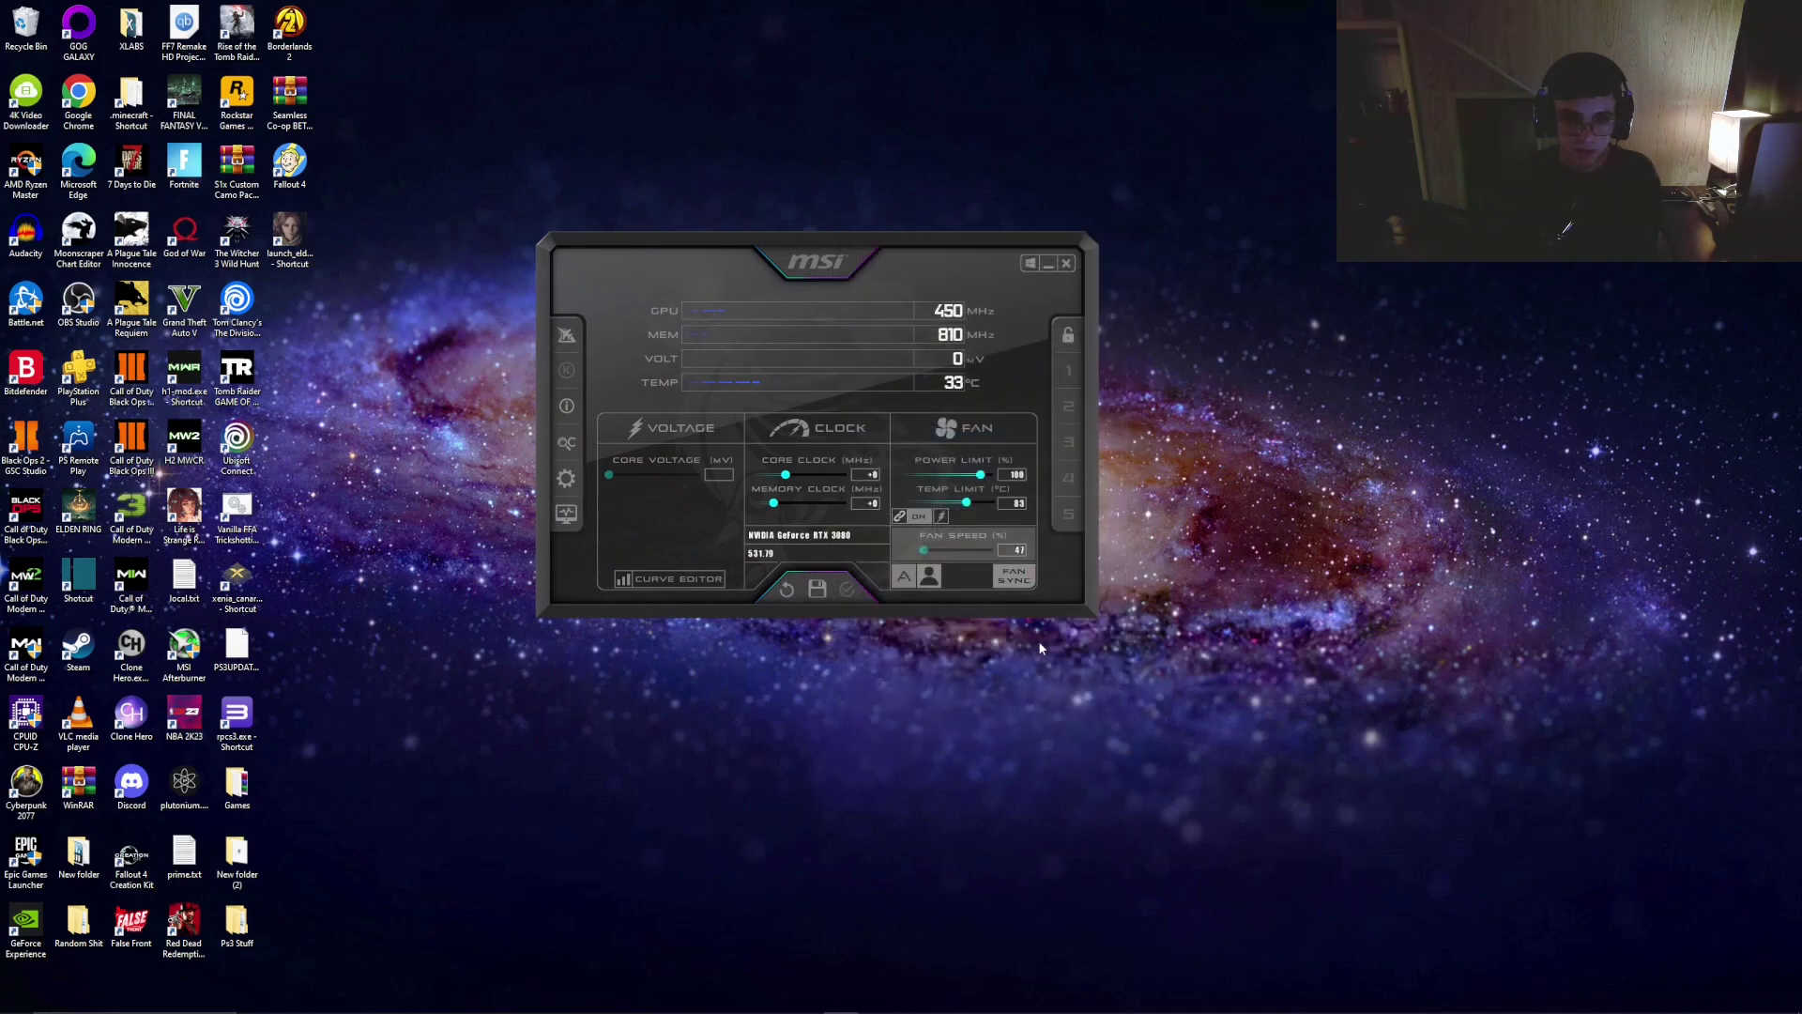
Step: Reopen the Monitoring settings to verify the CPU temperature graph, then close properties
{"action": "mouse_move", "coordinate": [958, 261]}
{"action": "left_mouse_down"}
{"action": "mouse_move", "coordinate": [375, 255]}
{"action": "mouse_move", "coordinate": [941, 235]}
{"action": "left_mouse_up"}
{"action": "left_click", "coordinate": [549, 452]}
{"action": "left_click", "coordinate": [625, 249]}
{"action": "scroll", "coordinate": [666, 428], "scroll_direction": "down", "scroll_amount": 3}
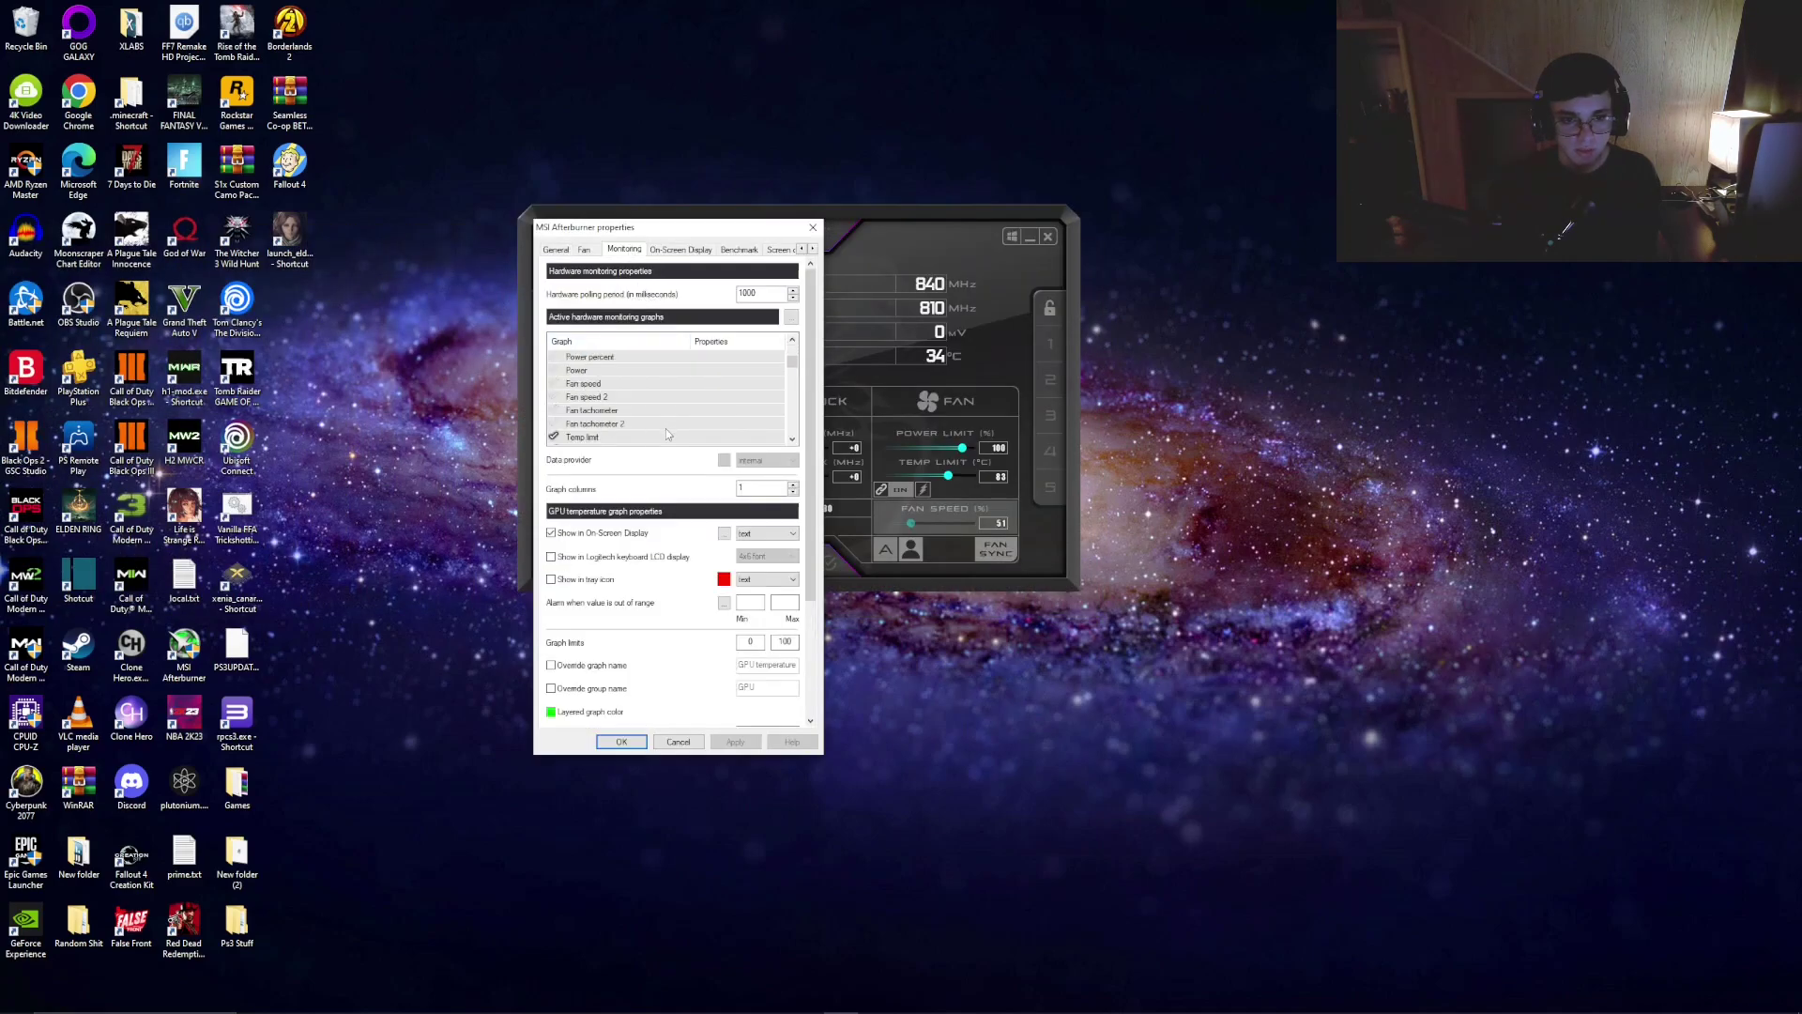
{"action": "left_click", "coordinate": [657, 423]}
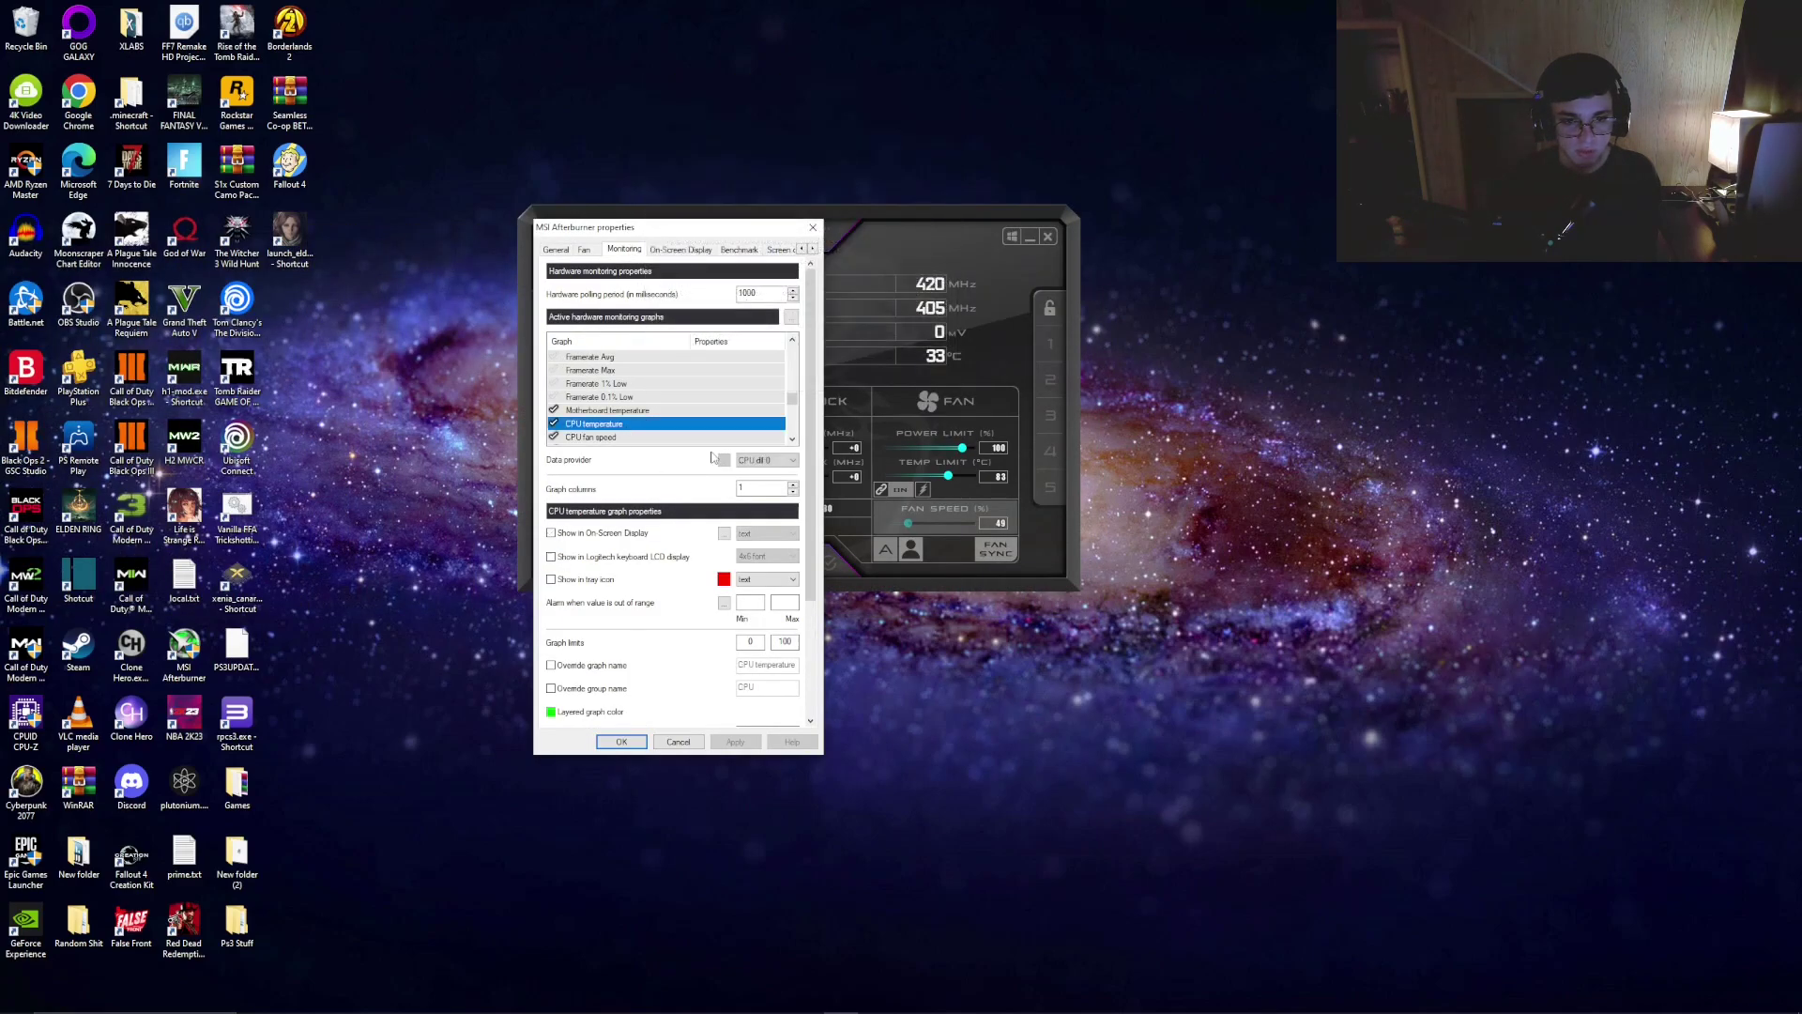
{"action": "left_click", "coordinate": [621, 742]}
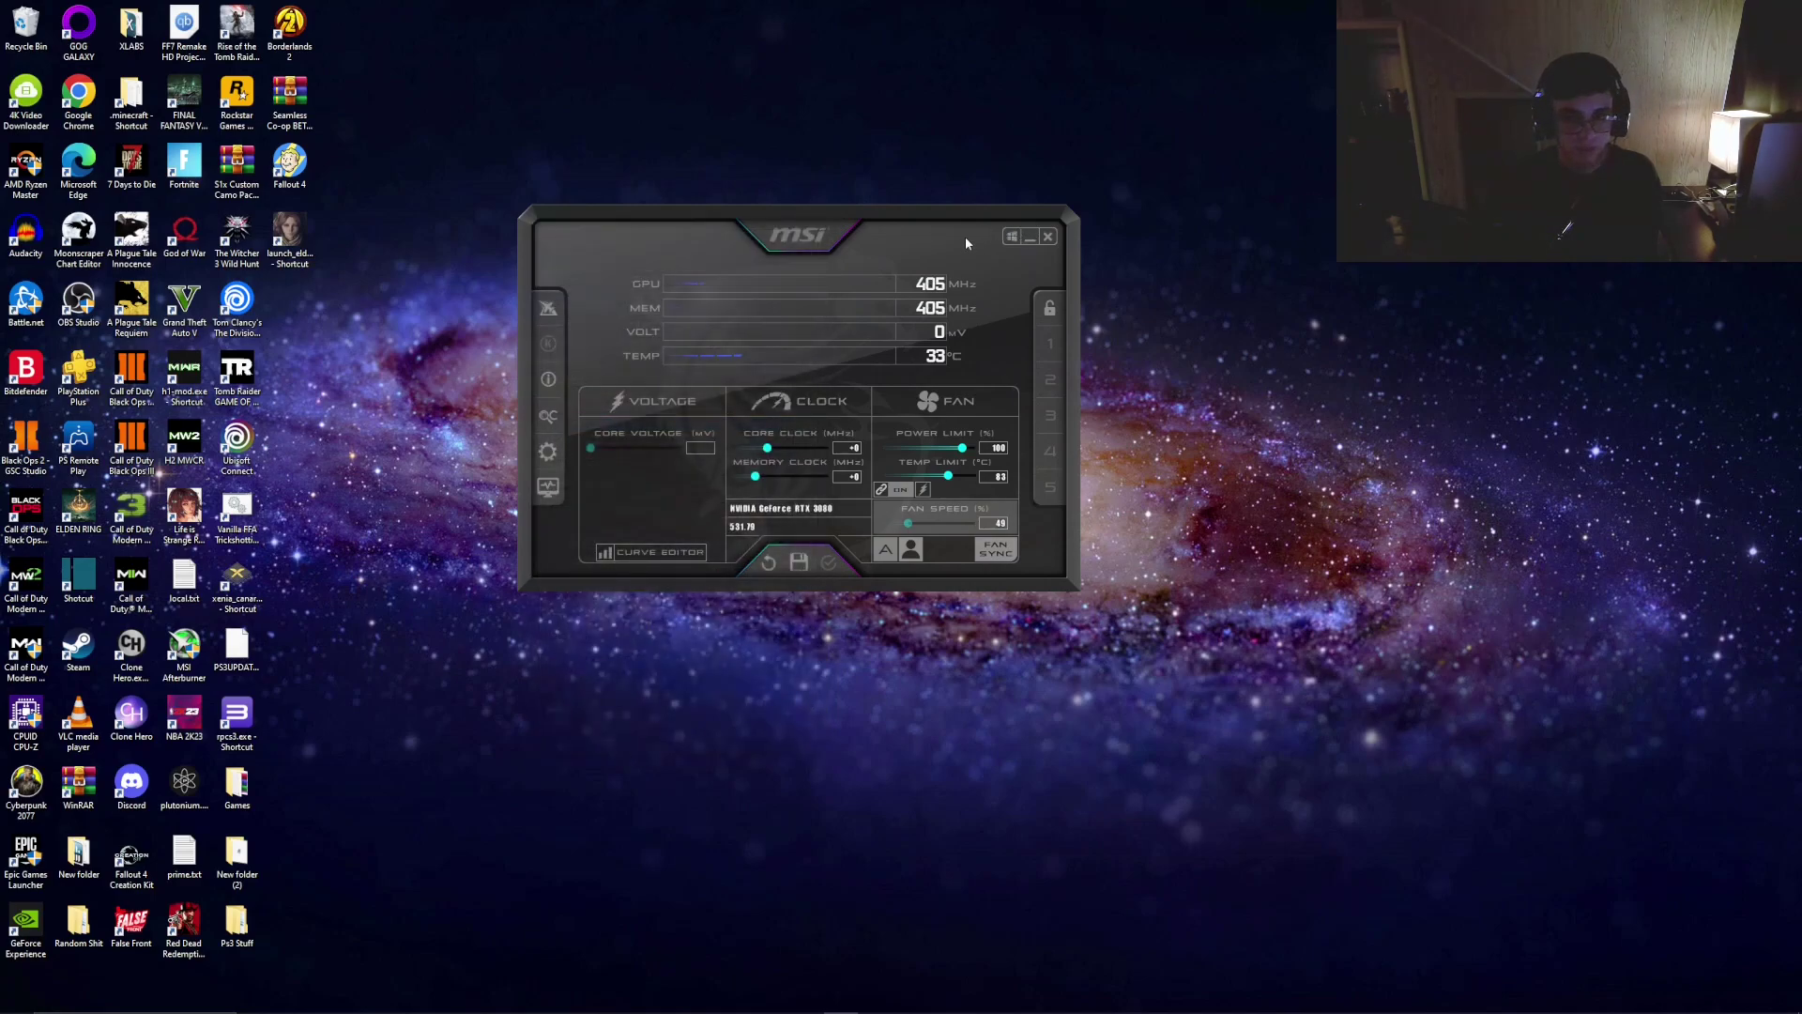
Step: Move the Afterburner window to the left, out of the way
{"action": "left_click_drag", "start_coordinate": [966, 242], "coordinate": [633, 235]}
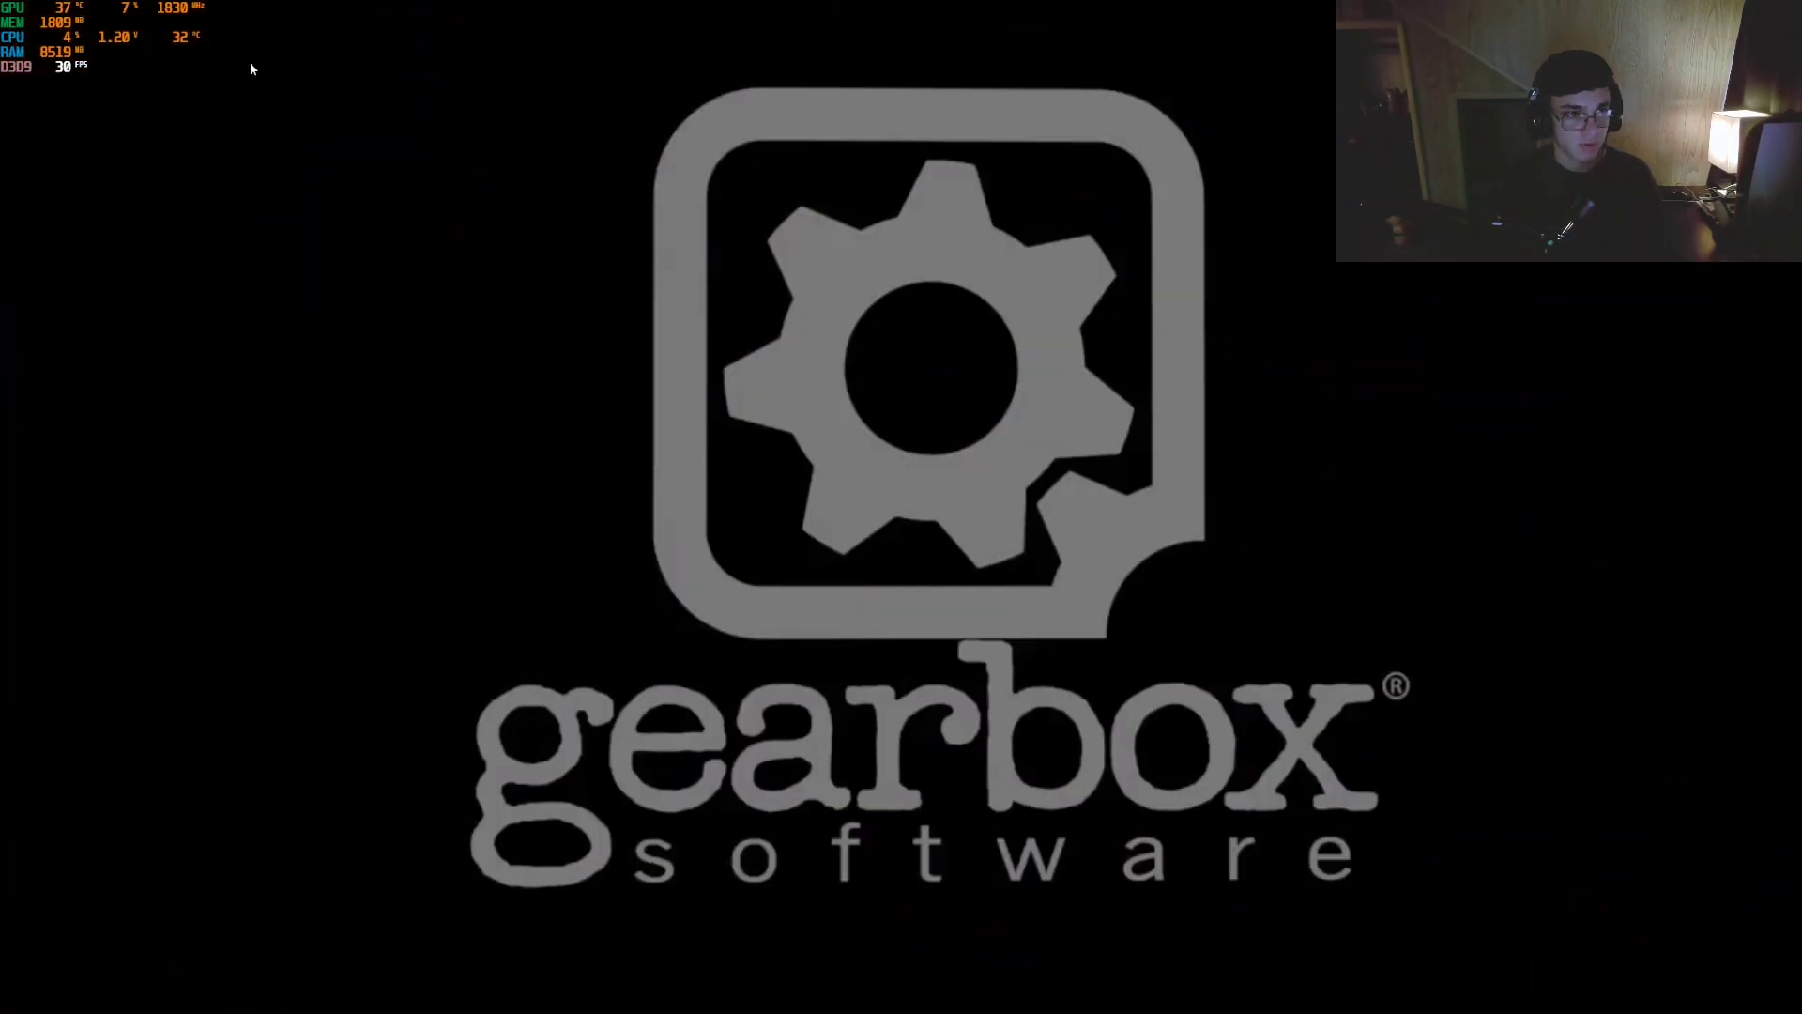
Step: Close the Borderlands 2 window from the taskbar, then launch Xbox Accessories from the taskbar
{"action": "key", "text": "super"}
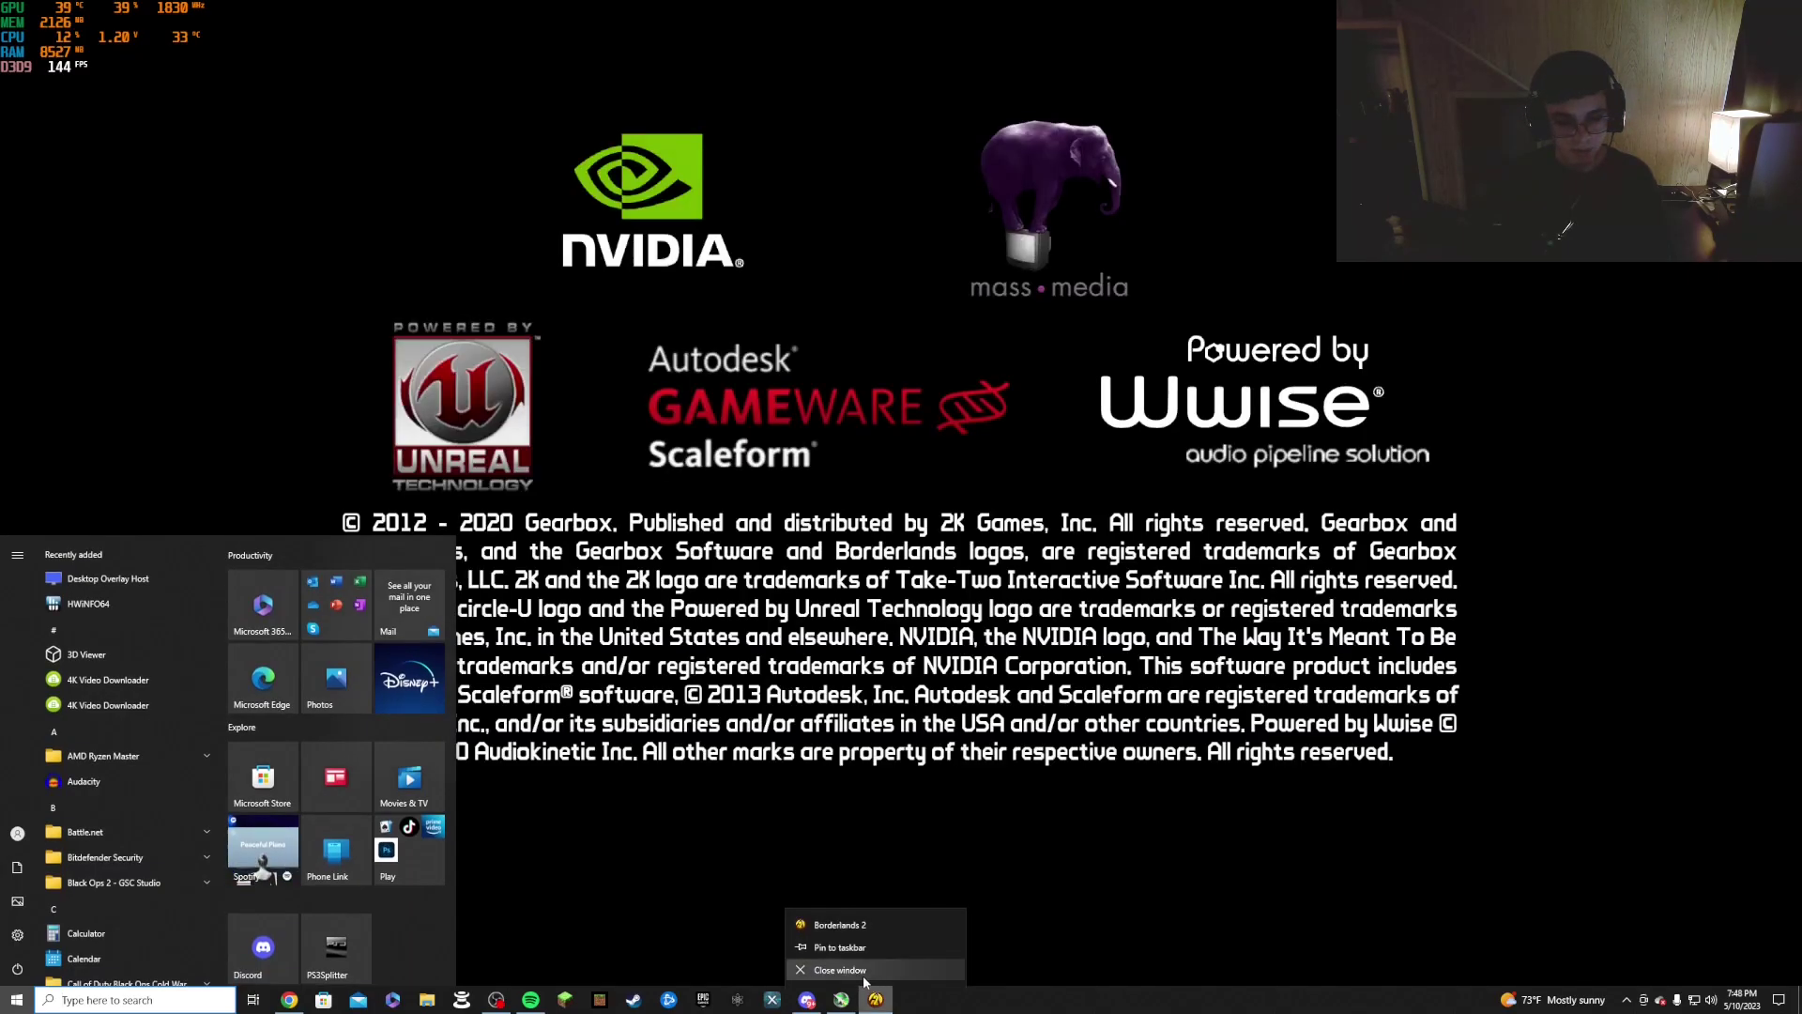
{"action": "left_click", "coordinate": [831, 929]}
{"action": "mouse_move", "coordinate": [909, 1011]}
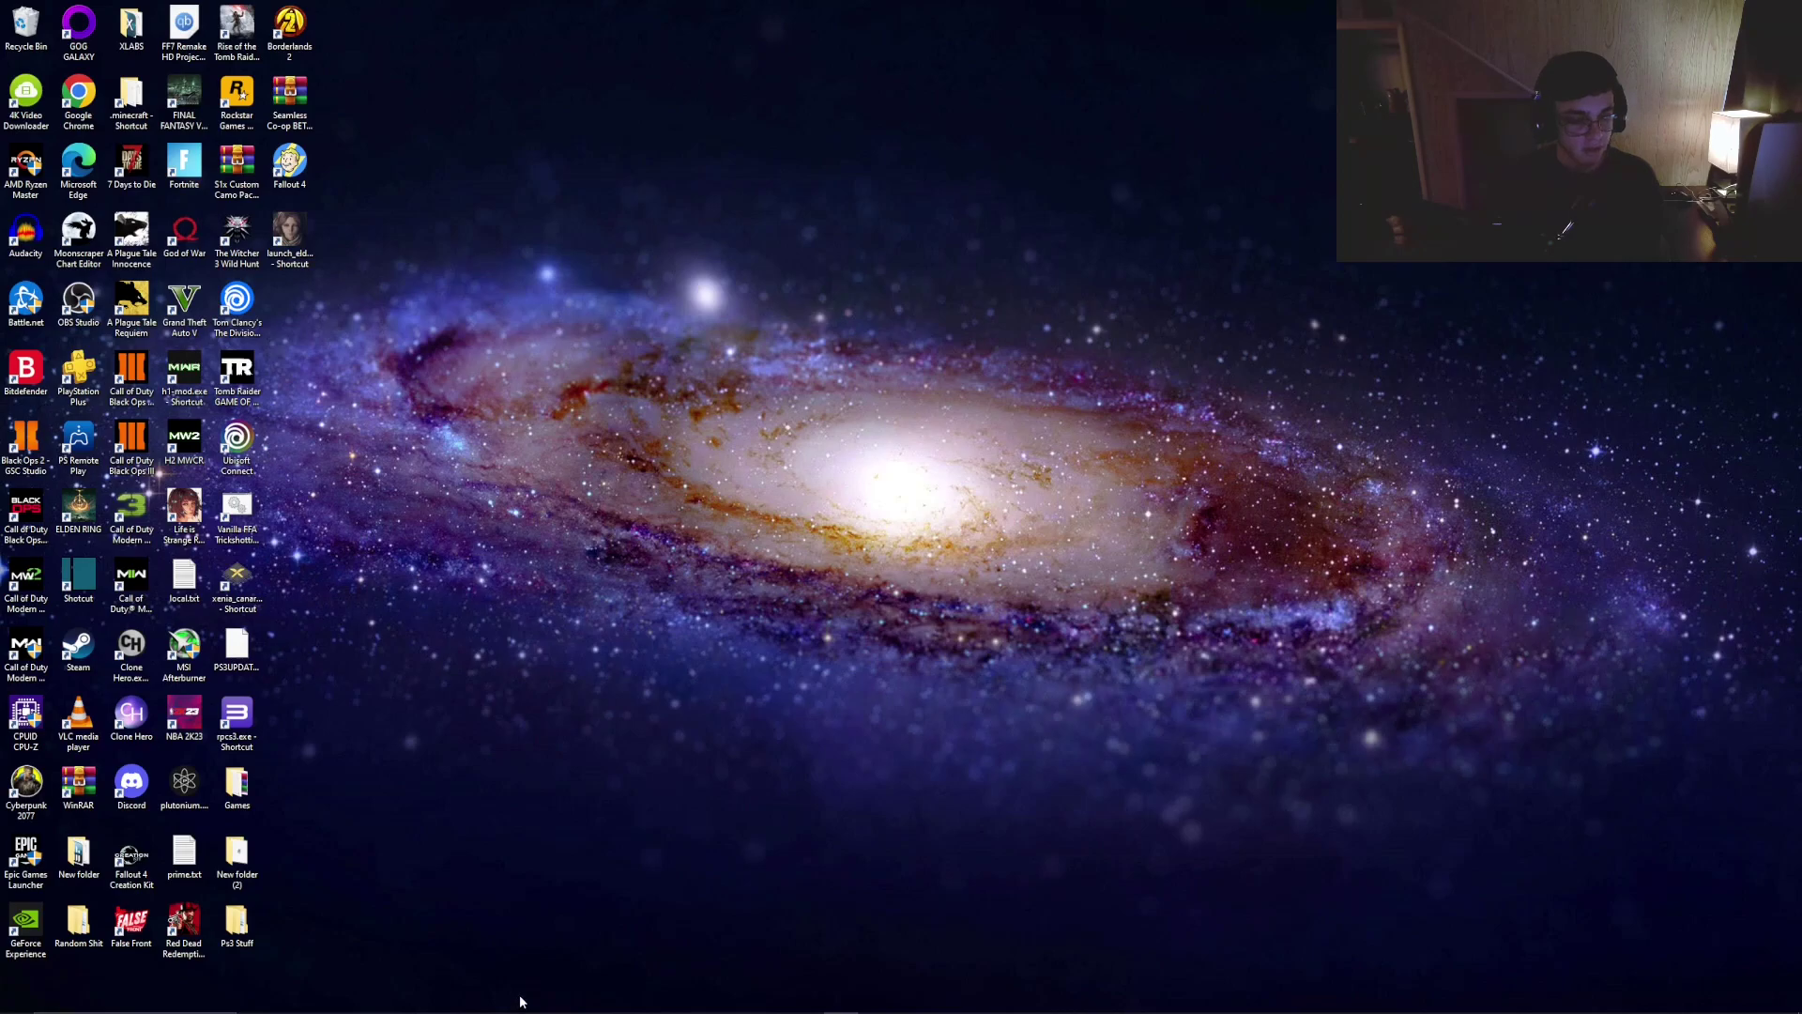
{"action": "left_click", "coordinate": [826, 1000]}
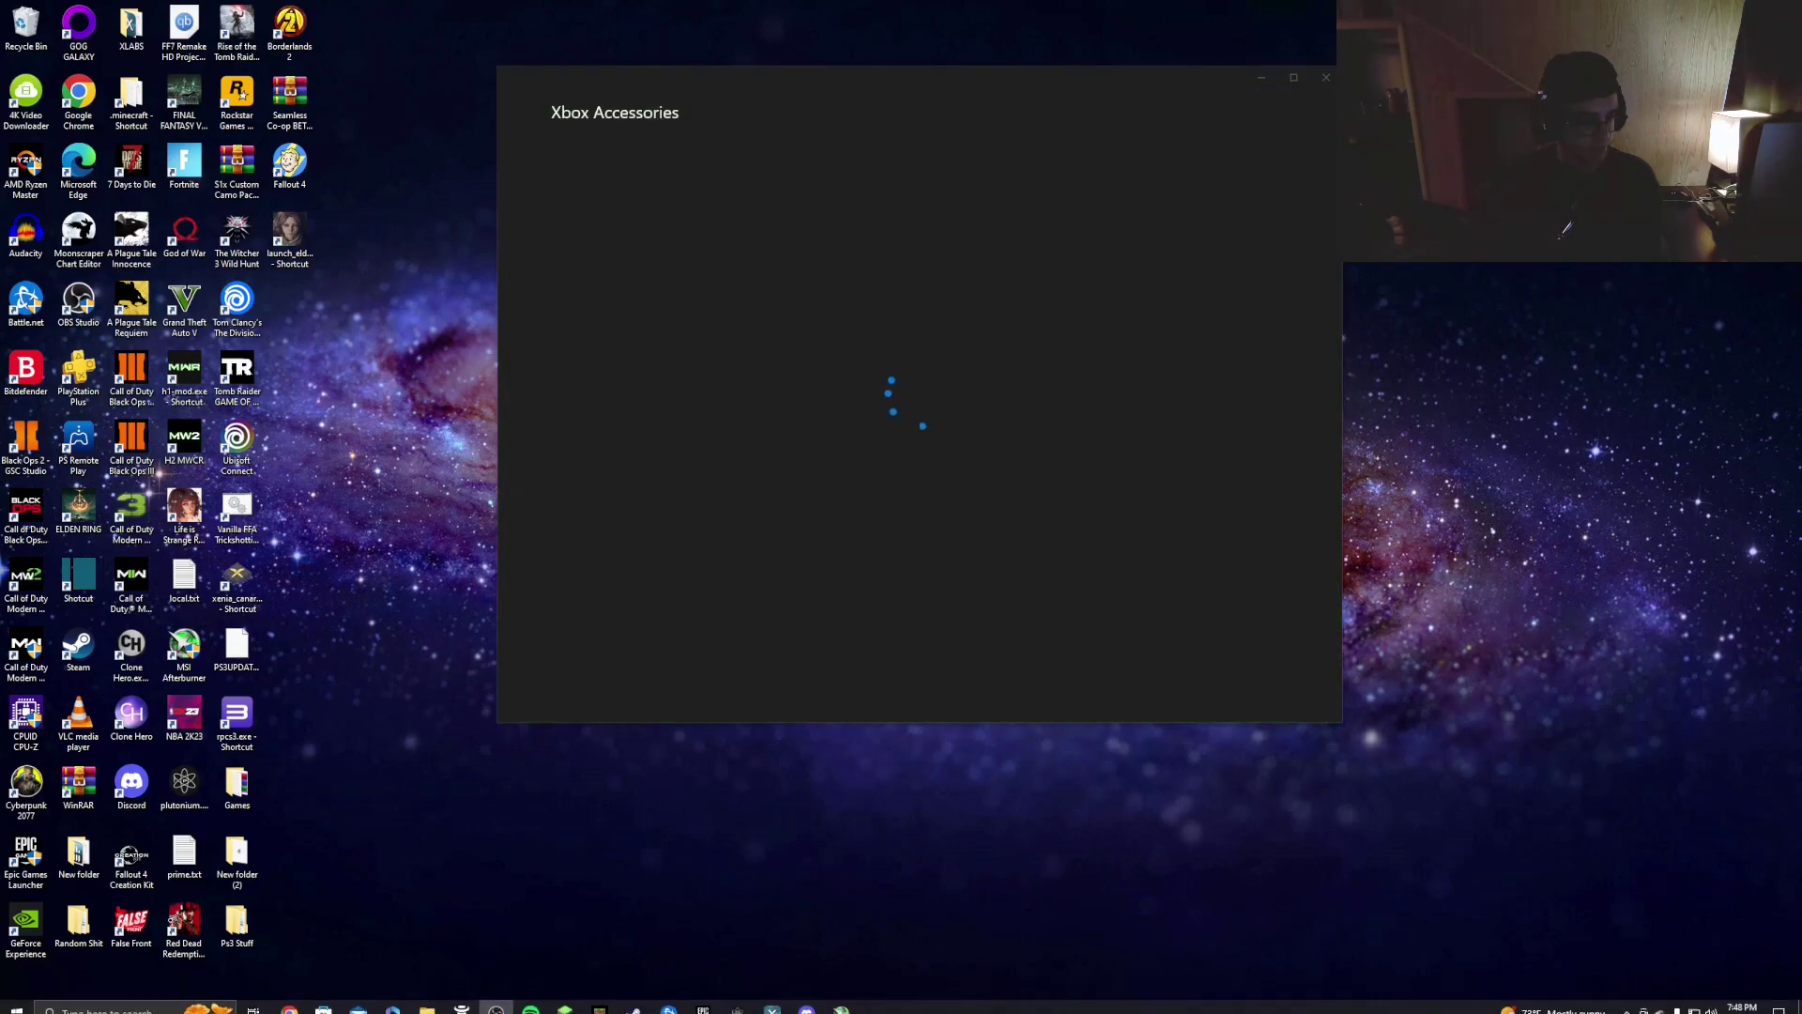